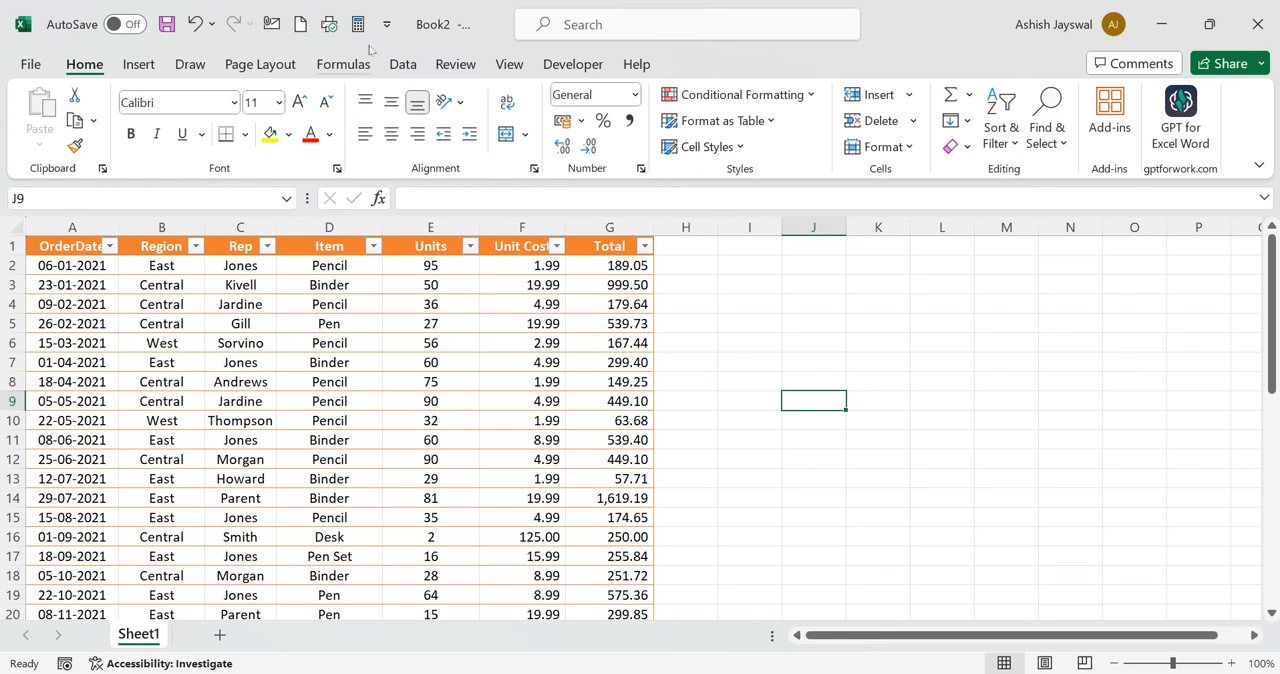
Start inserting the YEAR function from the most recently used functions into cell J9
click(343, 66)
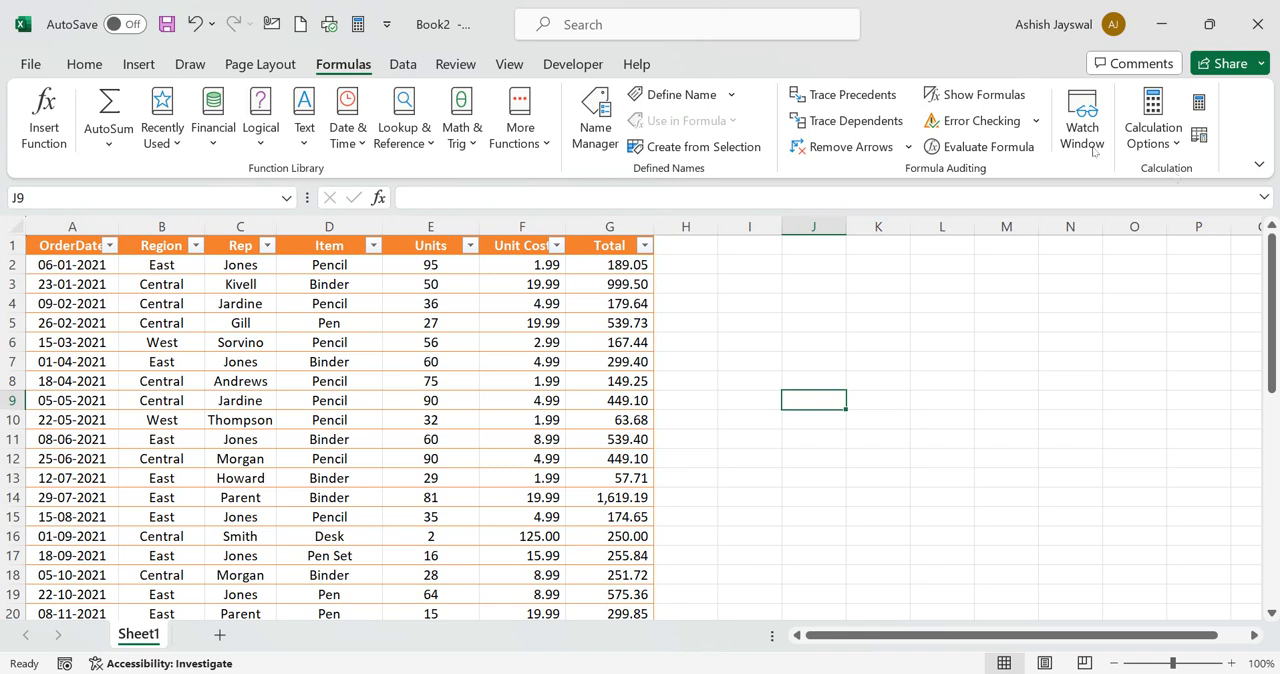
click(52, 130)
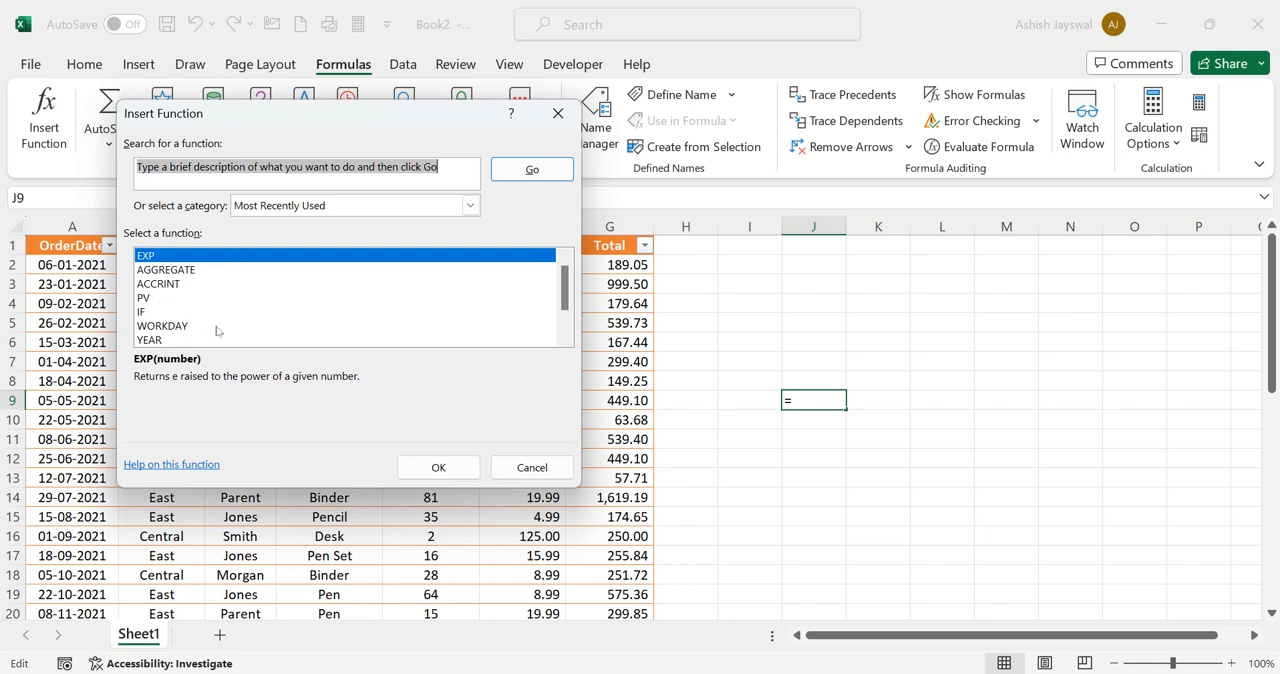
click(166, 341)
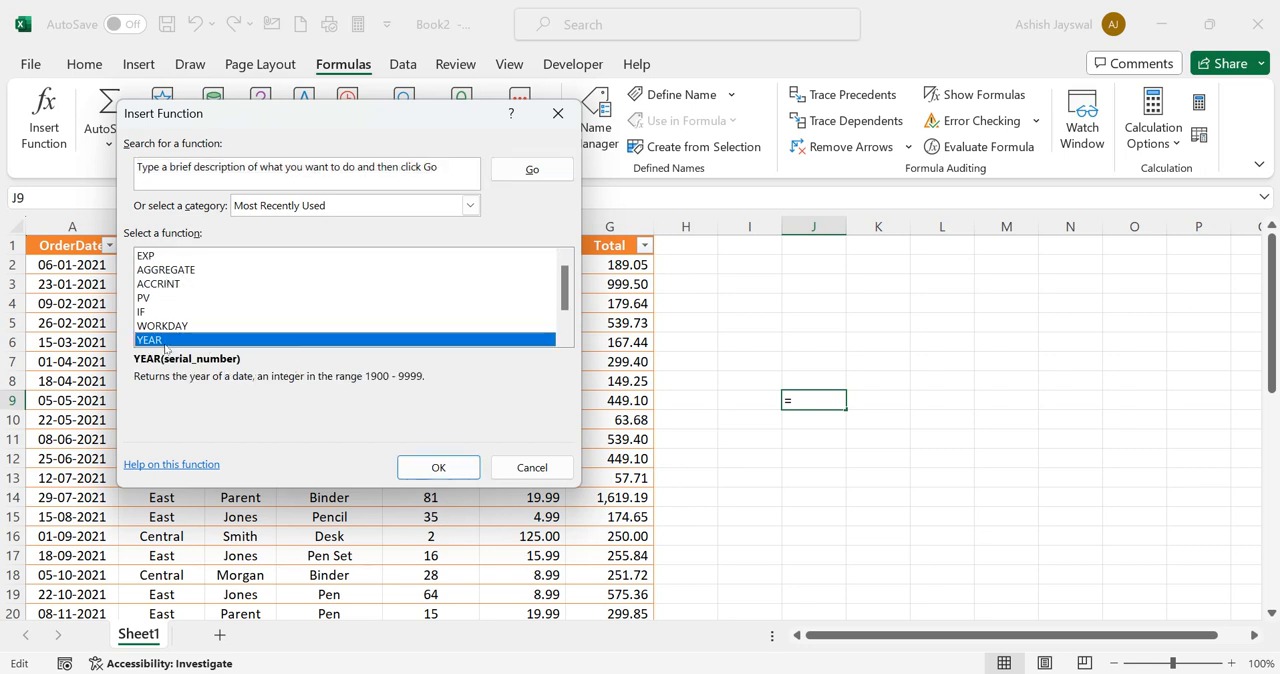
click(438, 469)
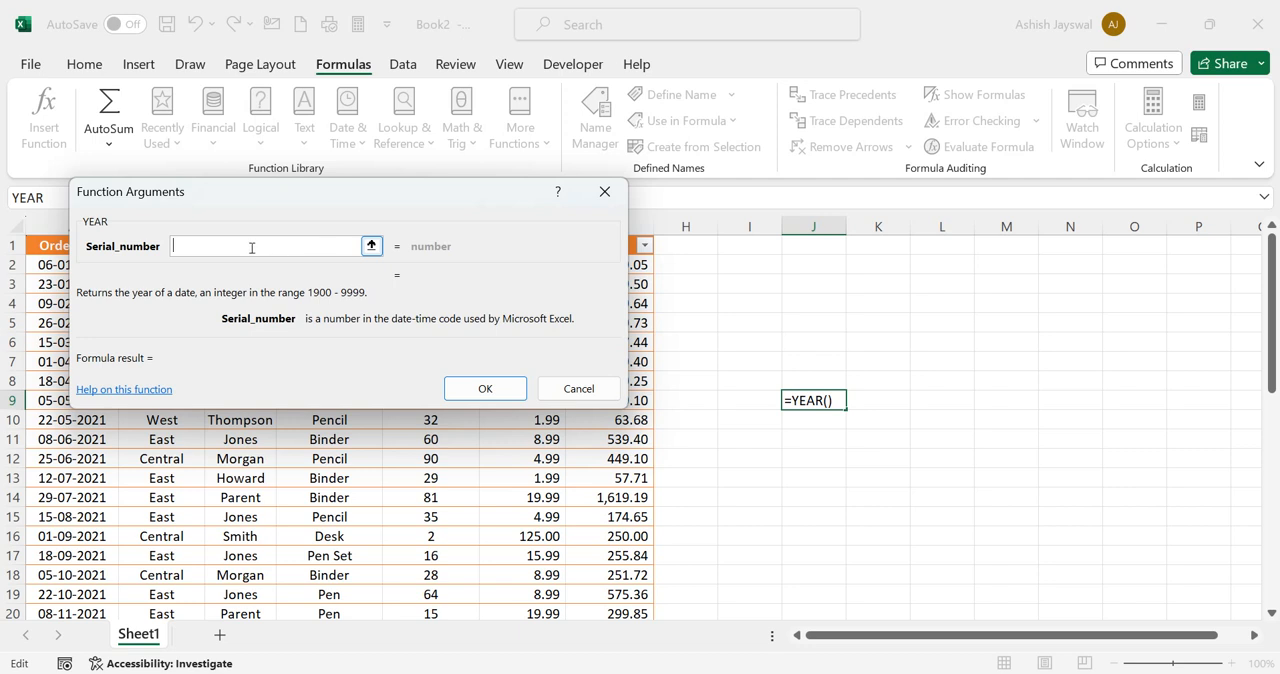
text(1,2,3,4)
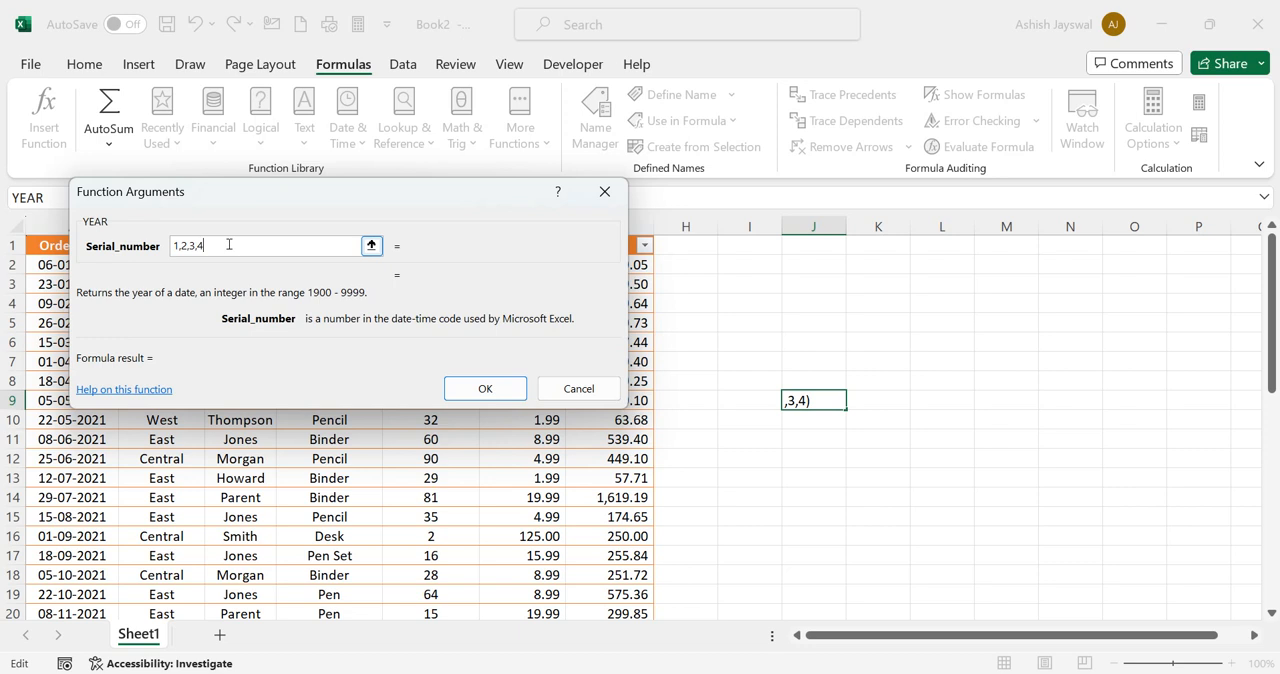
key(BackSpace)
key(BackSpace)
key(BackSpace)
key(BackSpace)
key(BackSpace)
key(BackSpace)
key(BackSpace)
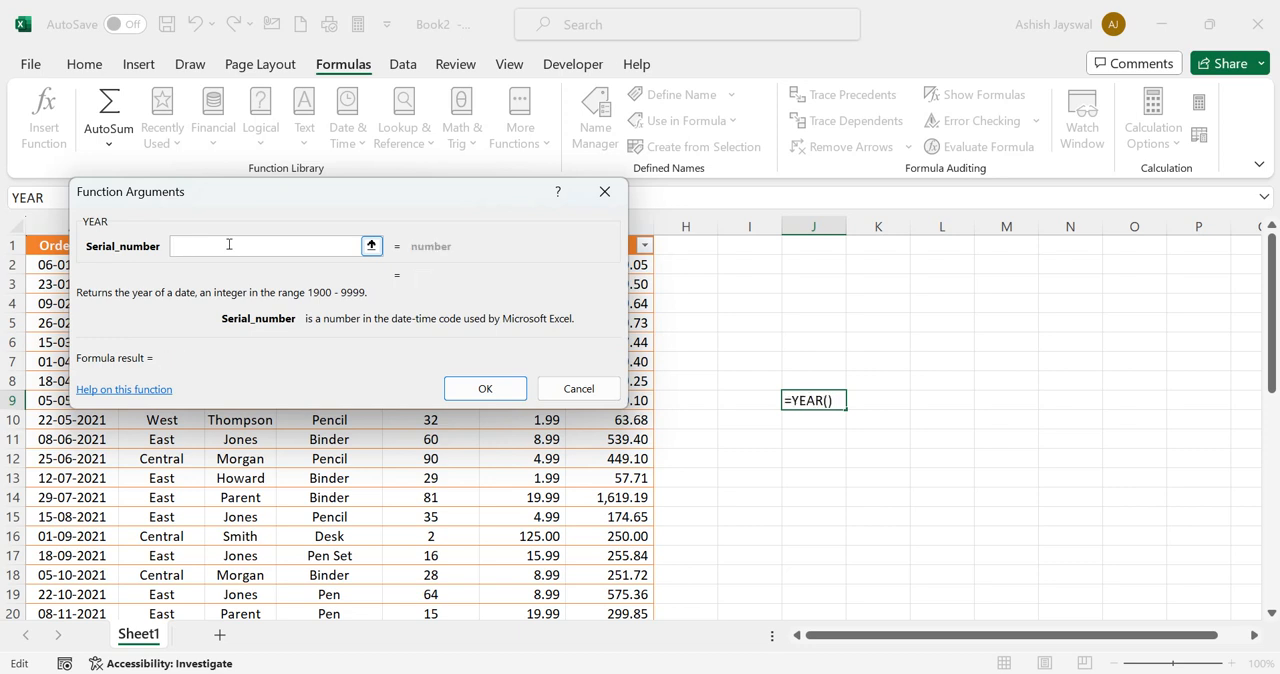
Set the YEAR function's serial number argument to 2000-2024
text(1)
key(BackSpace)
text(2000)
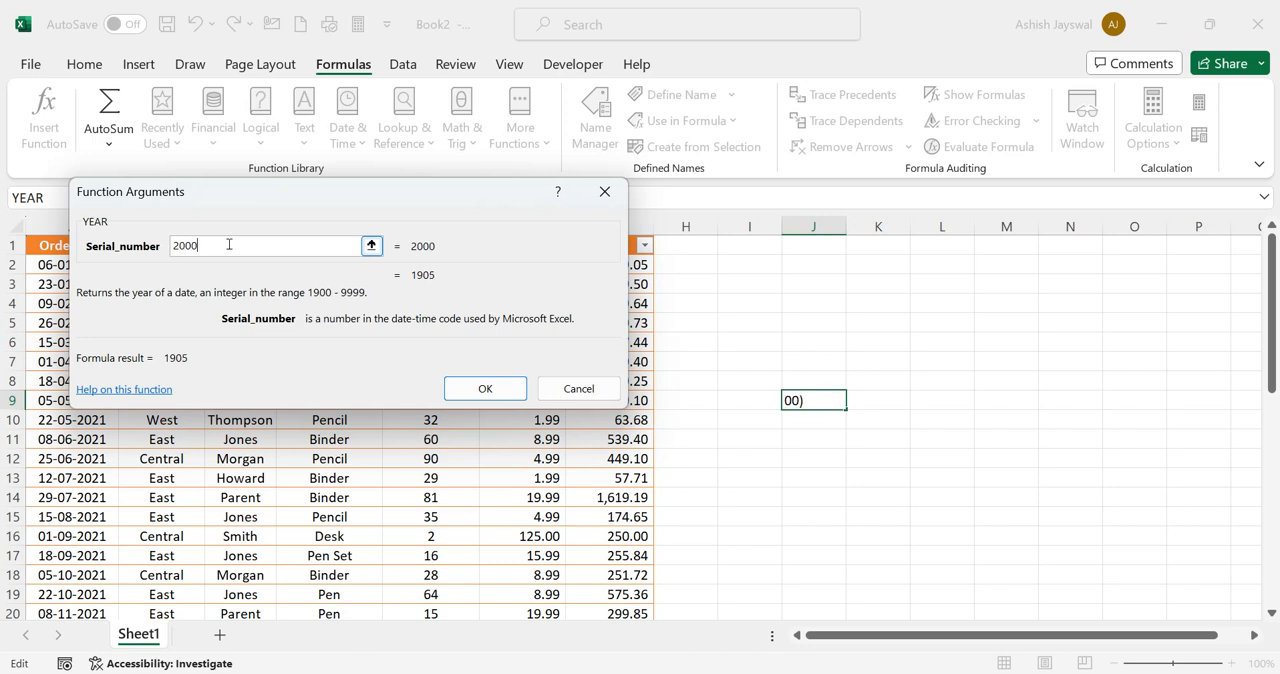
text(-2024)
click(371, 246)
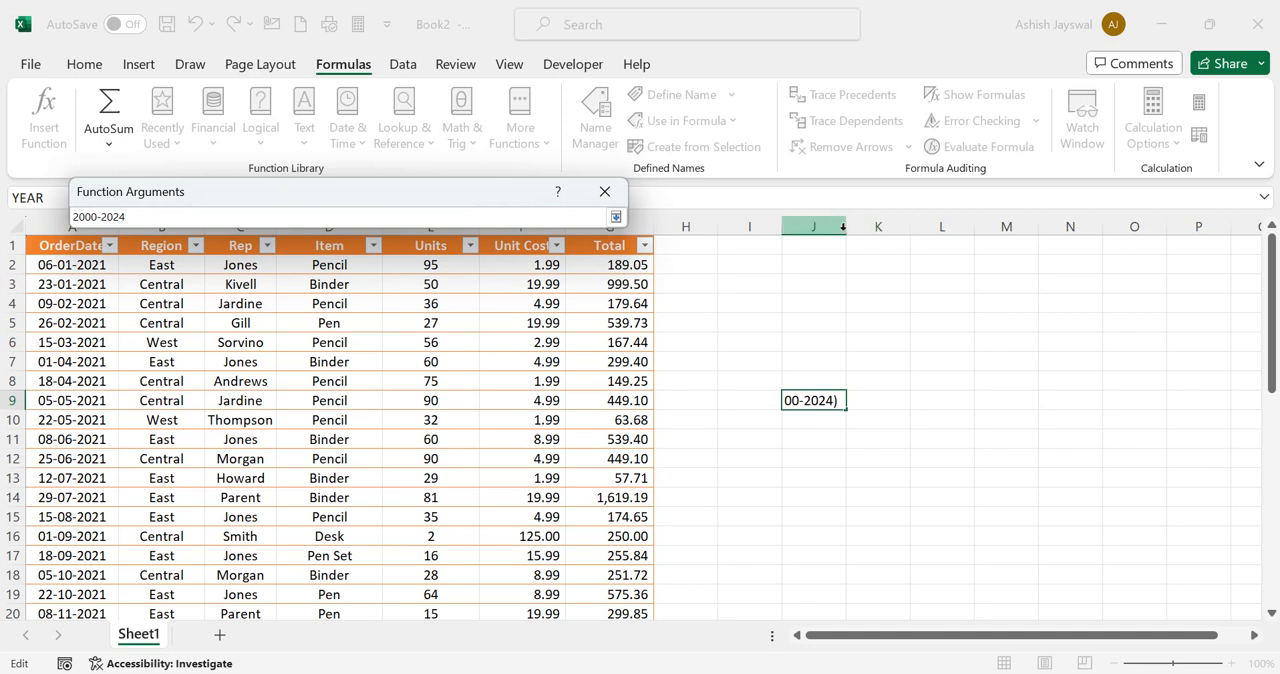
text(+)
drag(843, 227, 881, 257)
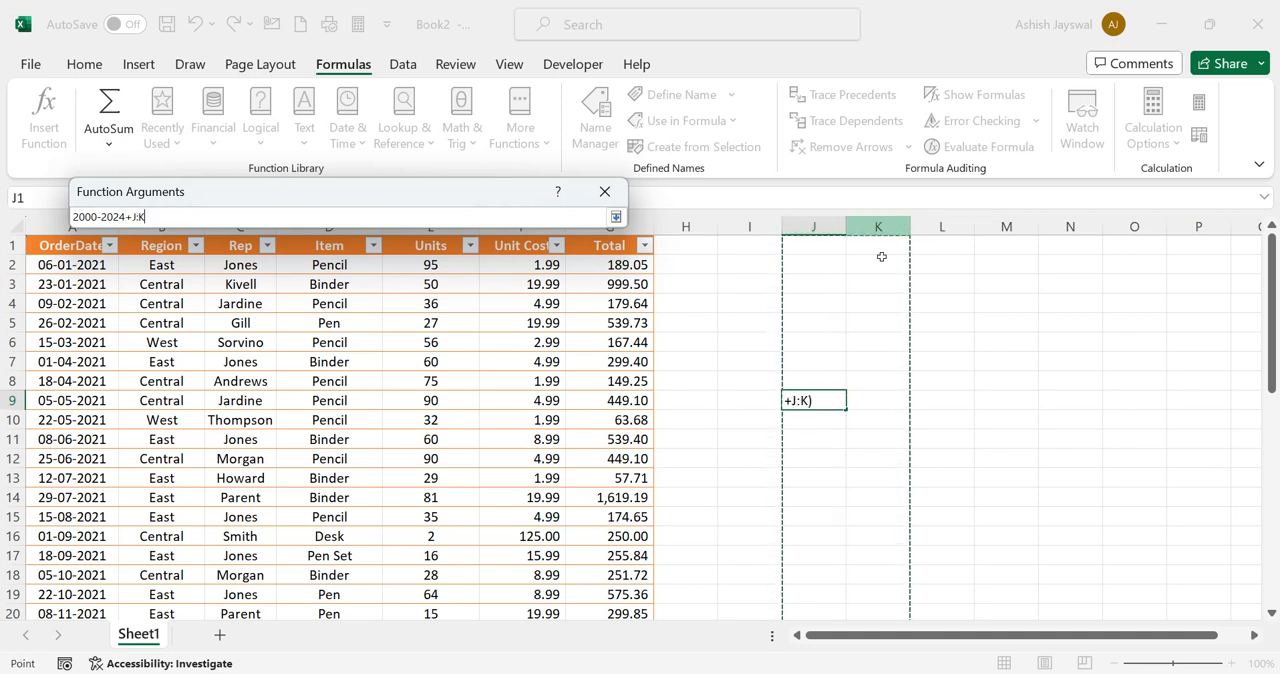
click(830, 400)
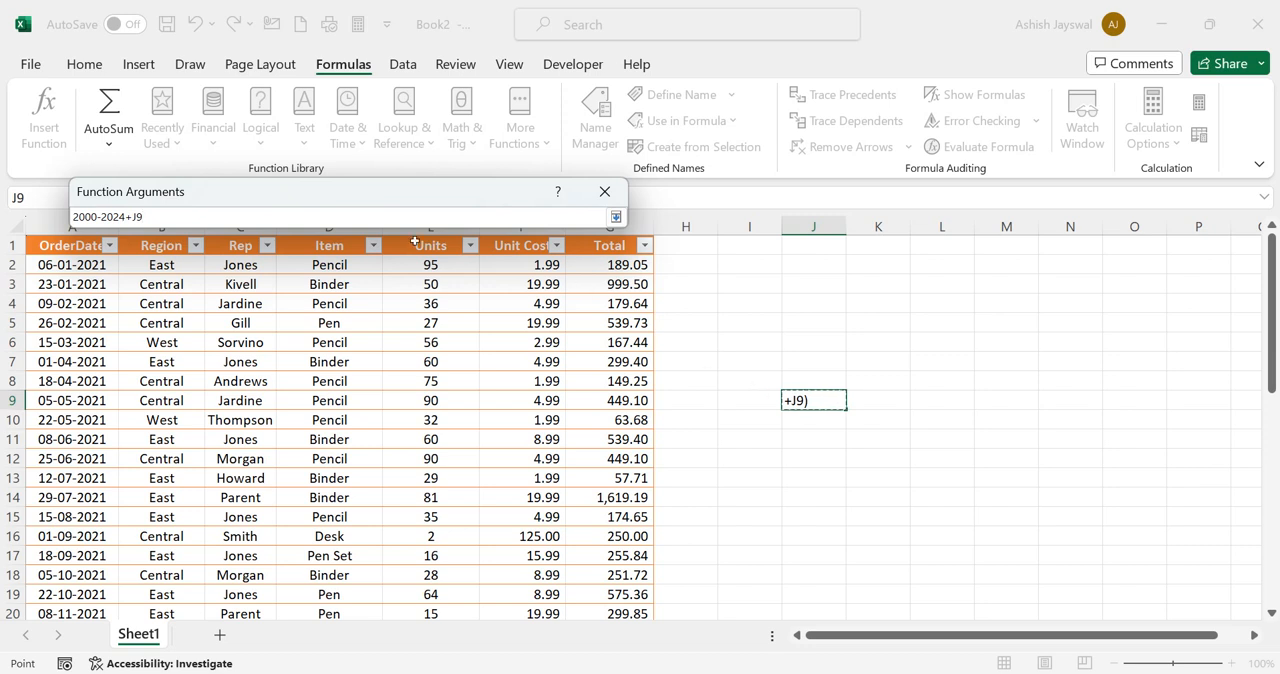
key(BackSpace)
key(BackSpace)
key(BackSpace)
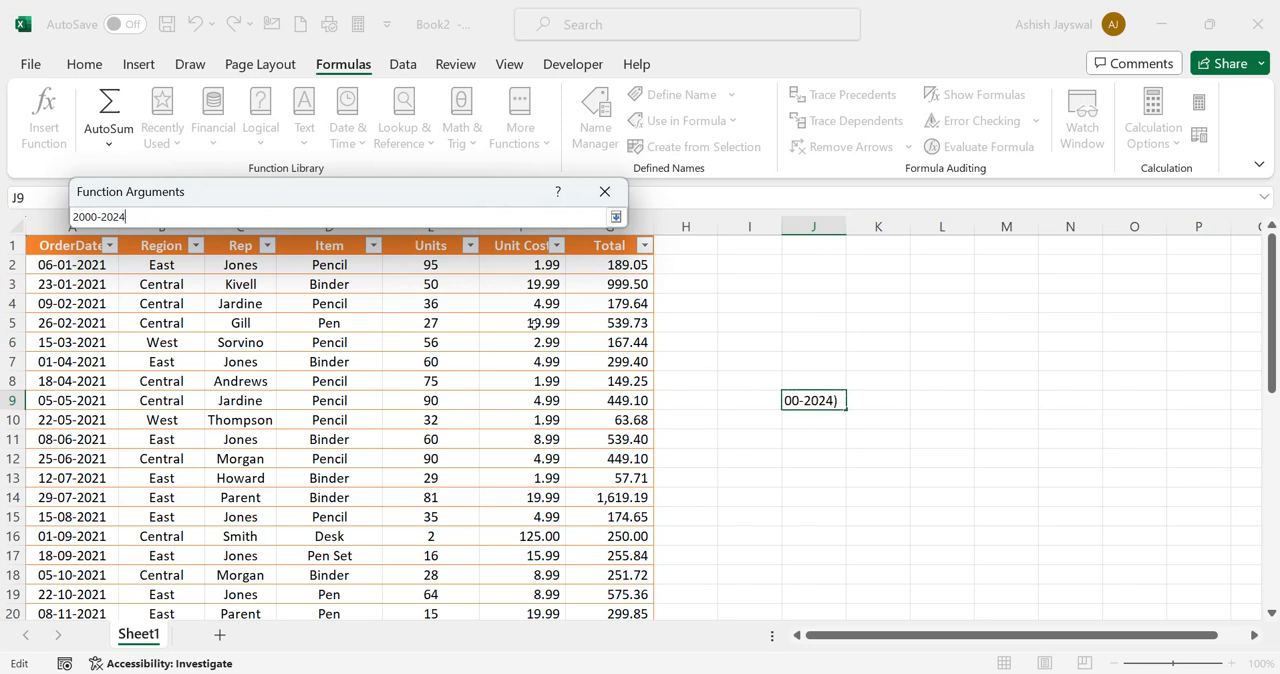
key(Return)
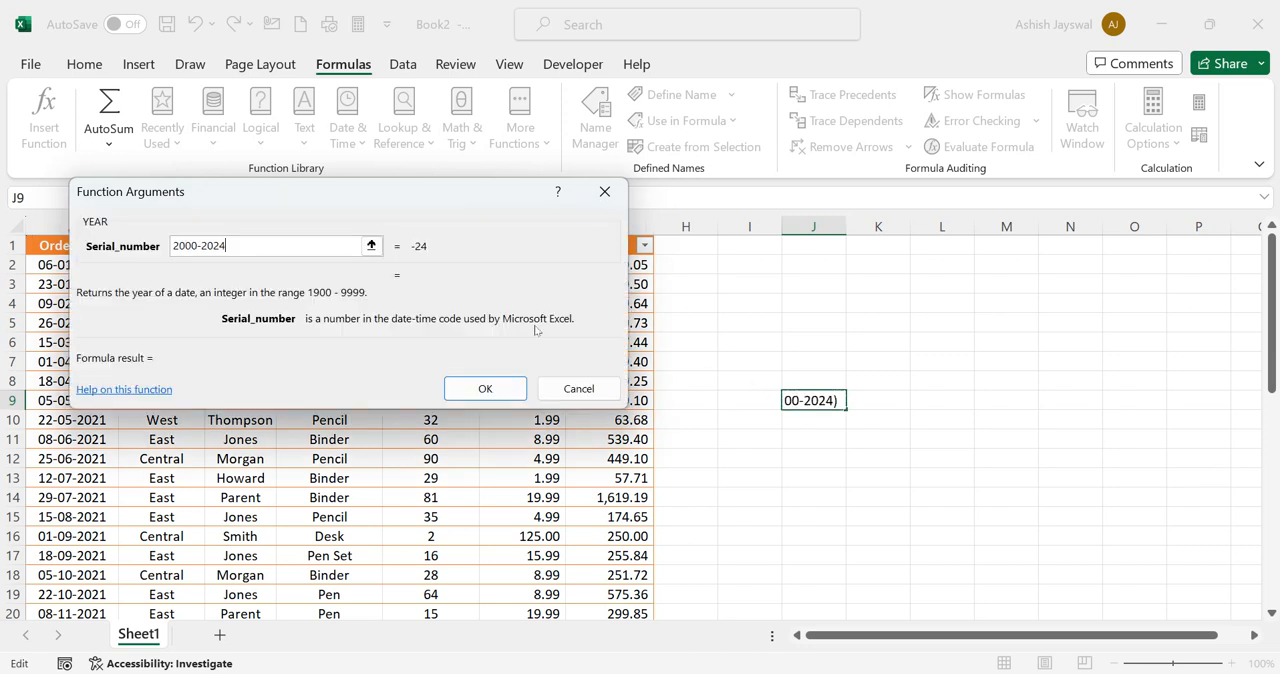
Insert the YEAR function in J9 and change the formula's argument to 40
click(478, 385)
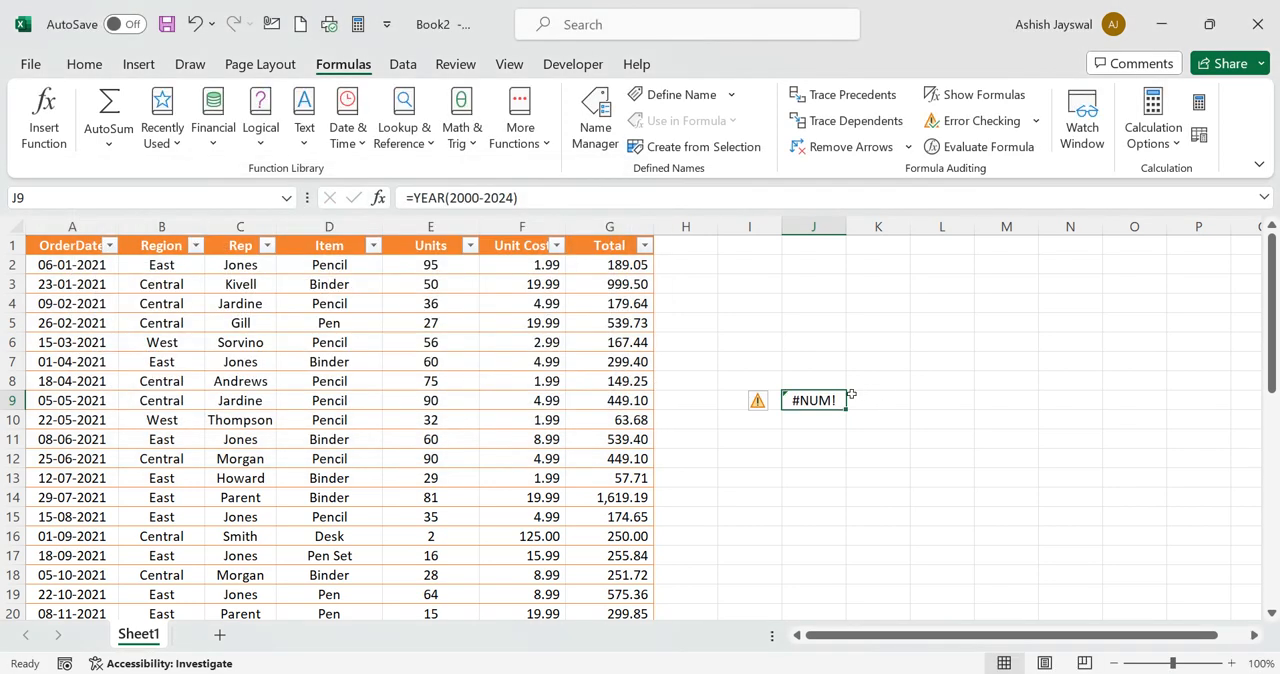
click(765, 405)
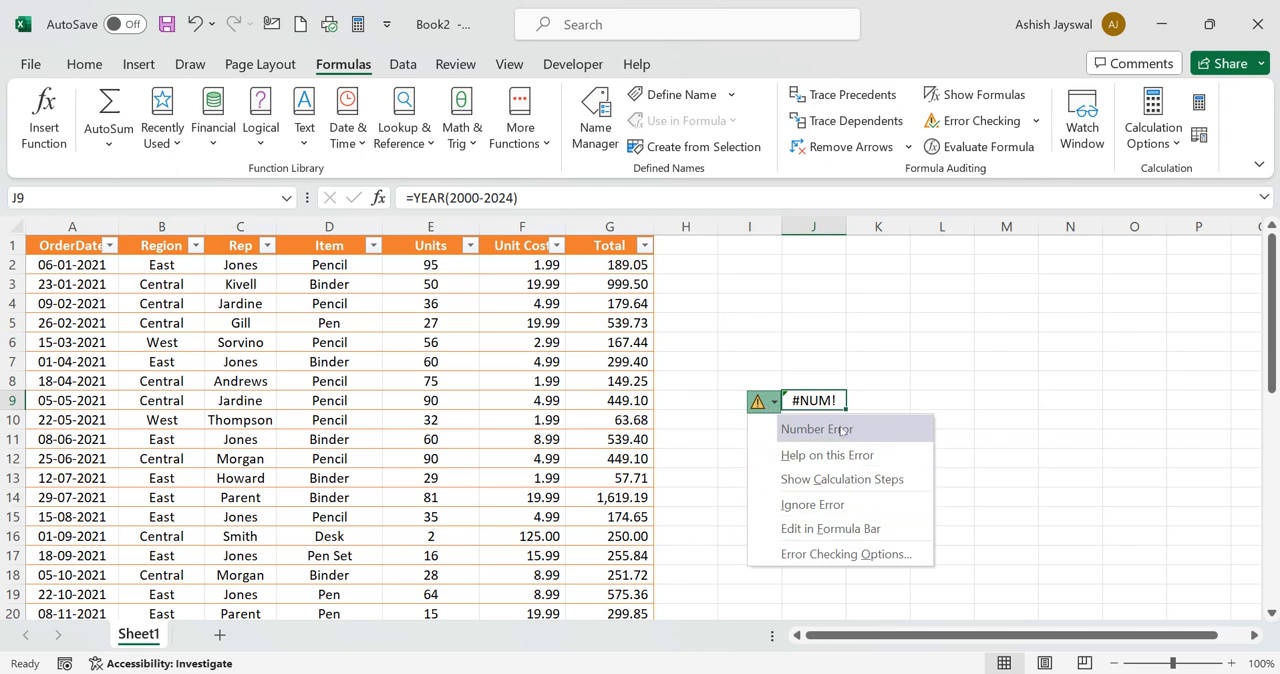
click(516, 196)
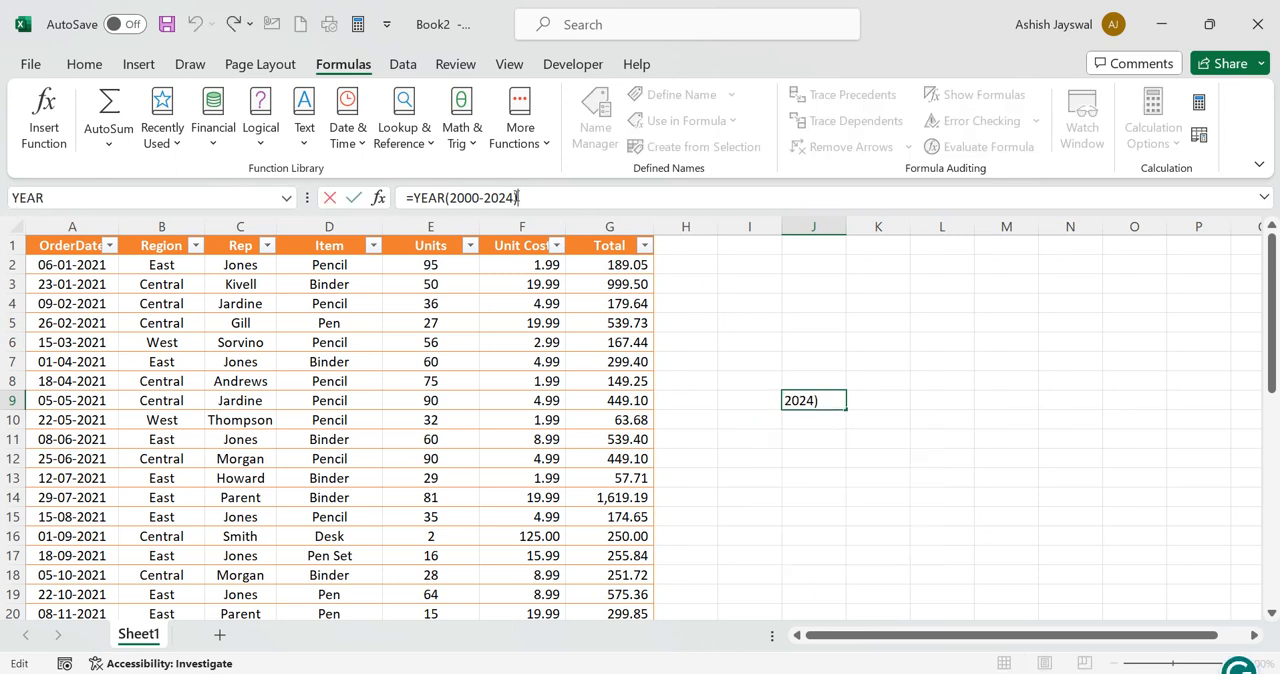
key(BackSpace)
key(BackSpace)
key(BackSpace)
key(BackSpace)
key(BackSpace)
key(BackSpace)
key(BackSpace)
key(BackSpace)
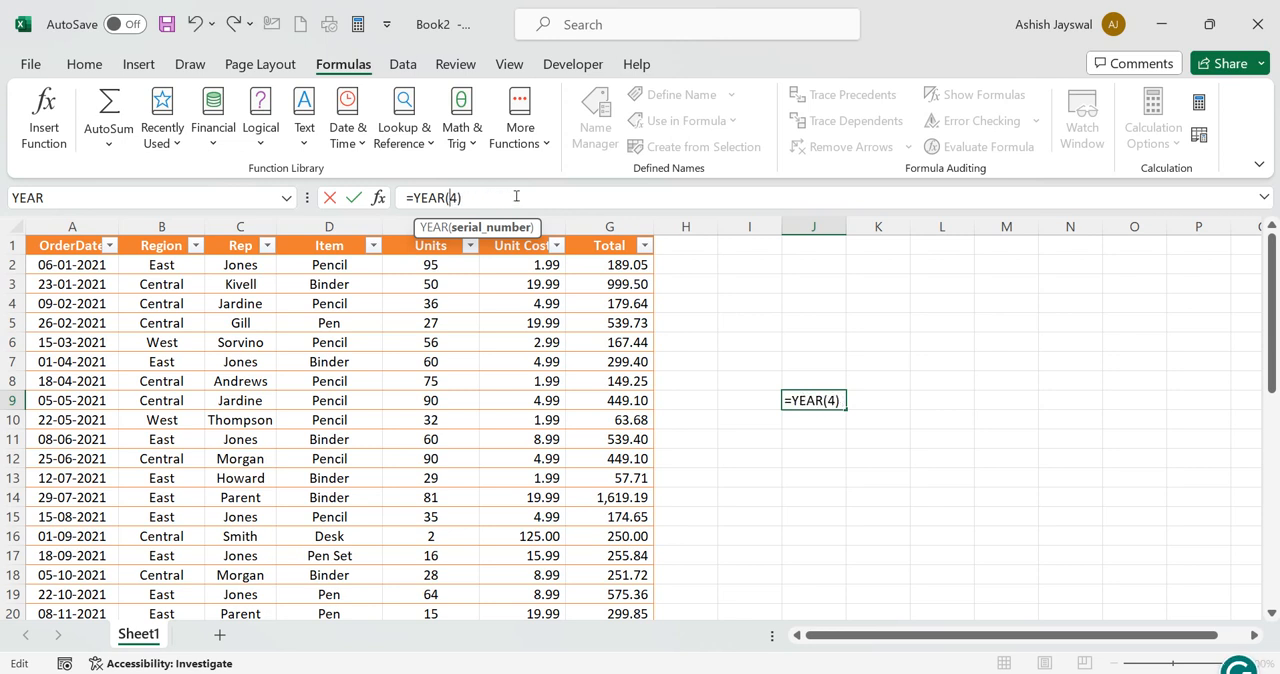
key(BackSpace)
text(40)
key(Return)
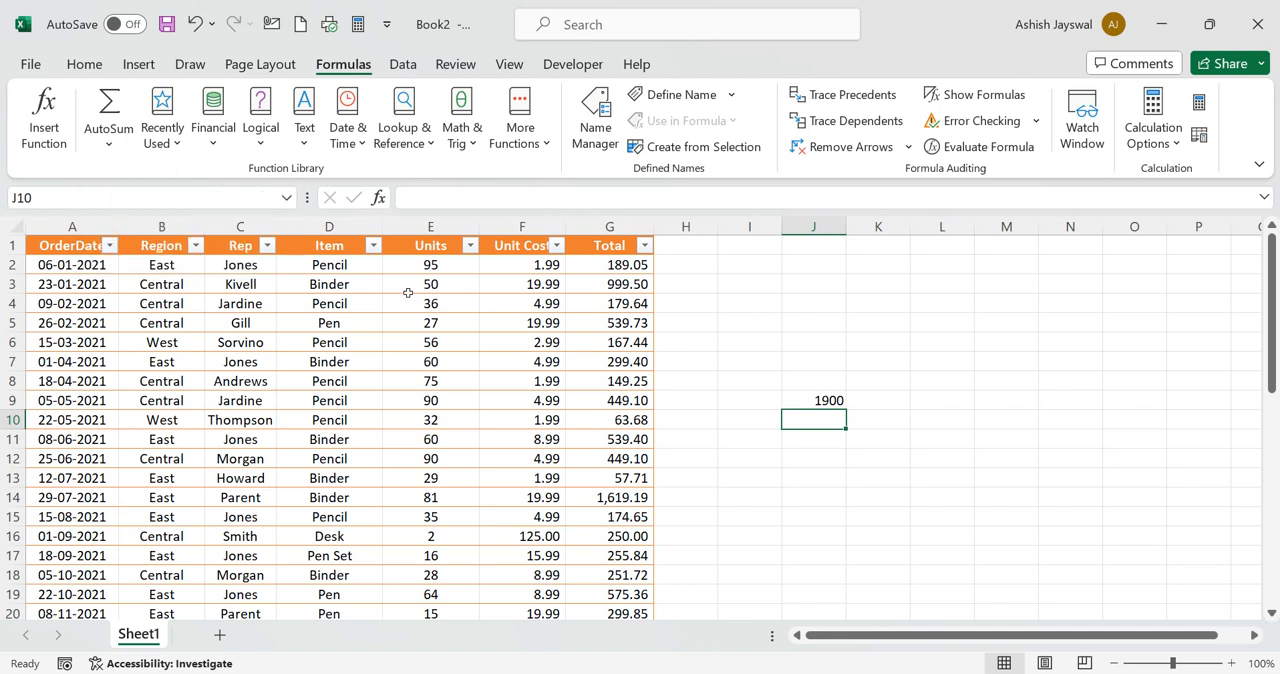
Increase the font size of the whole table, A1 through G44, to 18
scroll(368, 282, down, 2)
scroll(330, 285, up, 2)
drag(38, 245, 652, 550)
drag(127, 526, 126, 544)
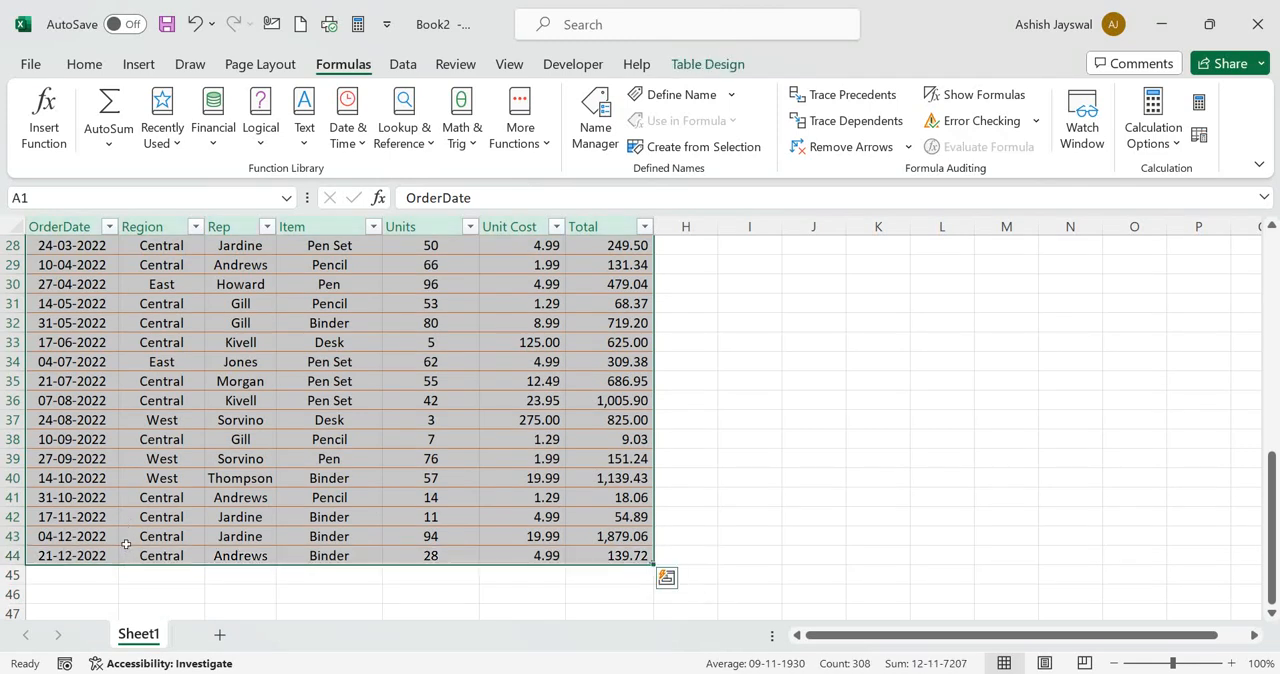
click(85, 64)
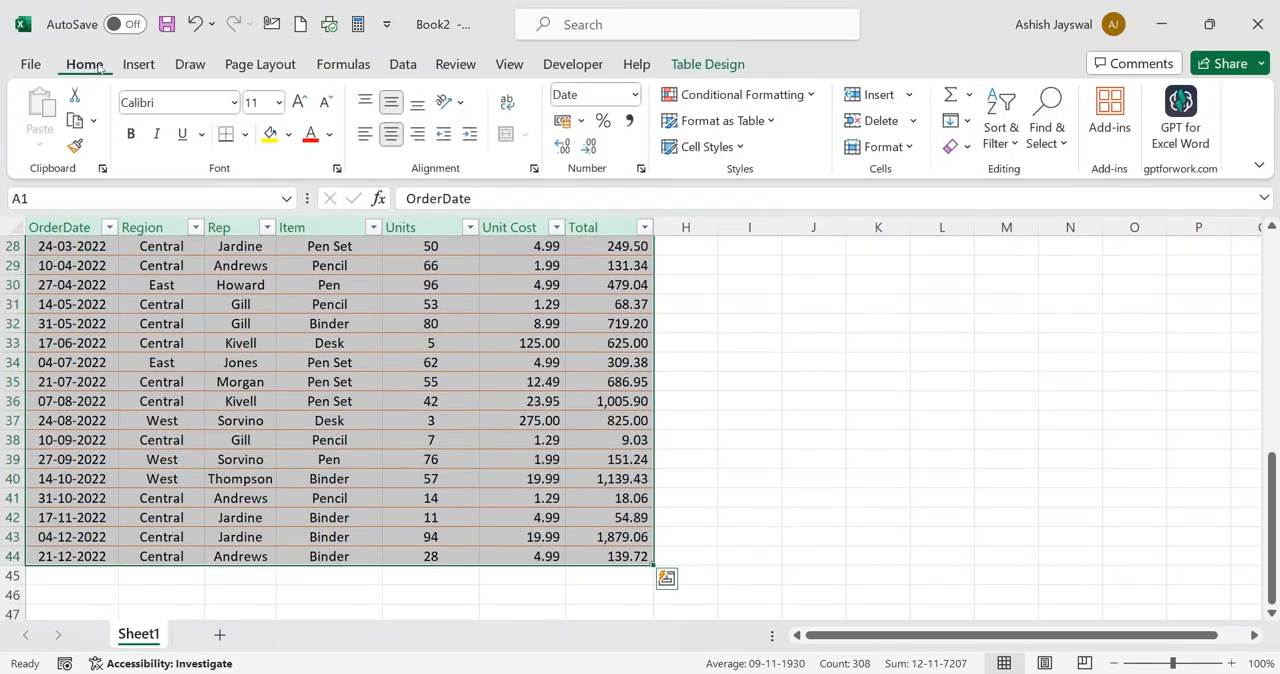
click(299, 110)
click(299, 110)
click(299, 110)
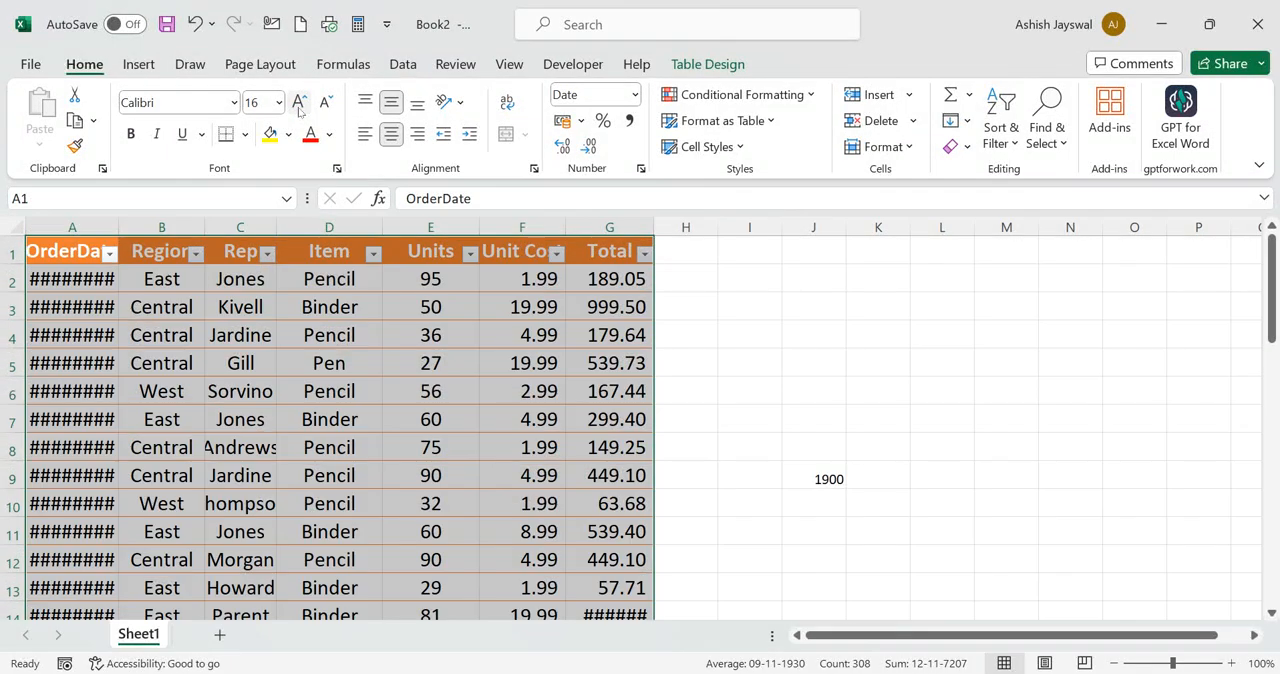
click(299, 110)
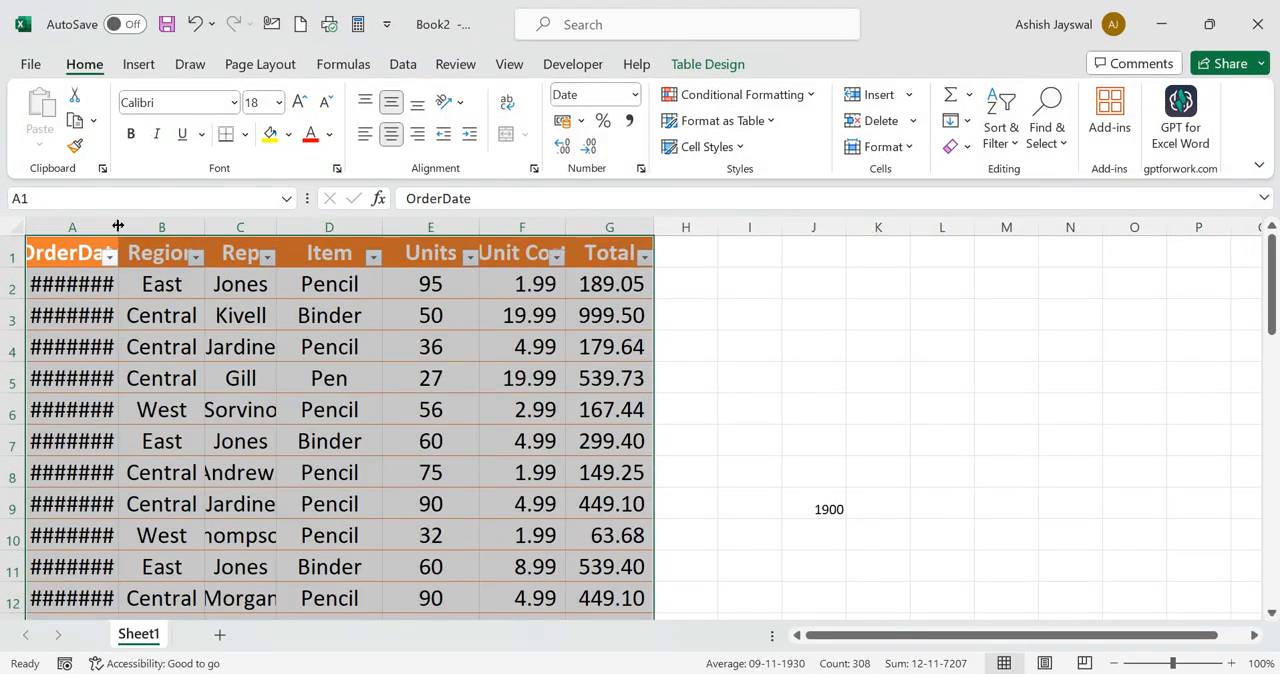
Widen the OrderDate, Region, Rep, Item, Unit Cost and Total columns to fit their text and apply all borders to the table
drag(118, 228, 168, 229)
drag(256, 229, 398, 228)
drag(513, 228, 533, 228)
drag(717, 228, 728, 228)
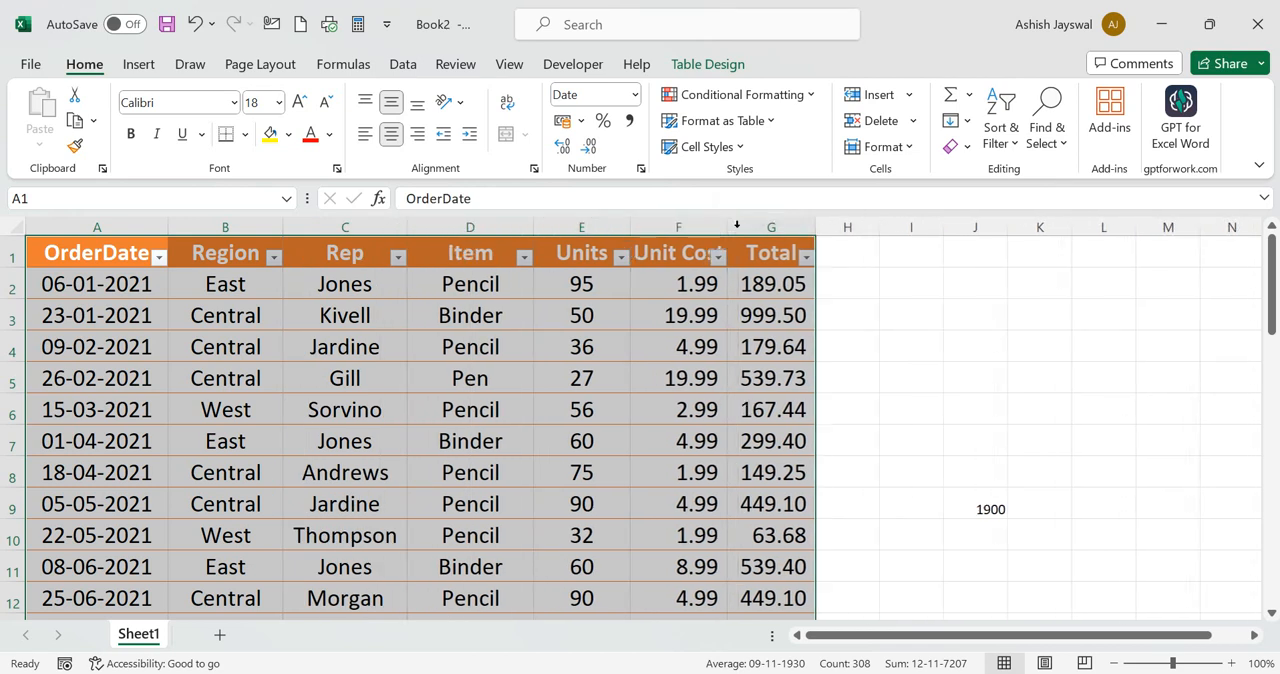
drag(815, 229, 849, 228)
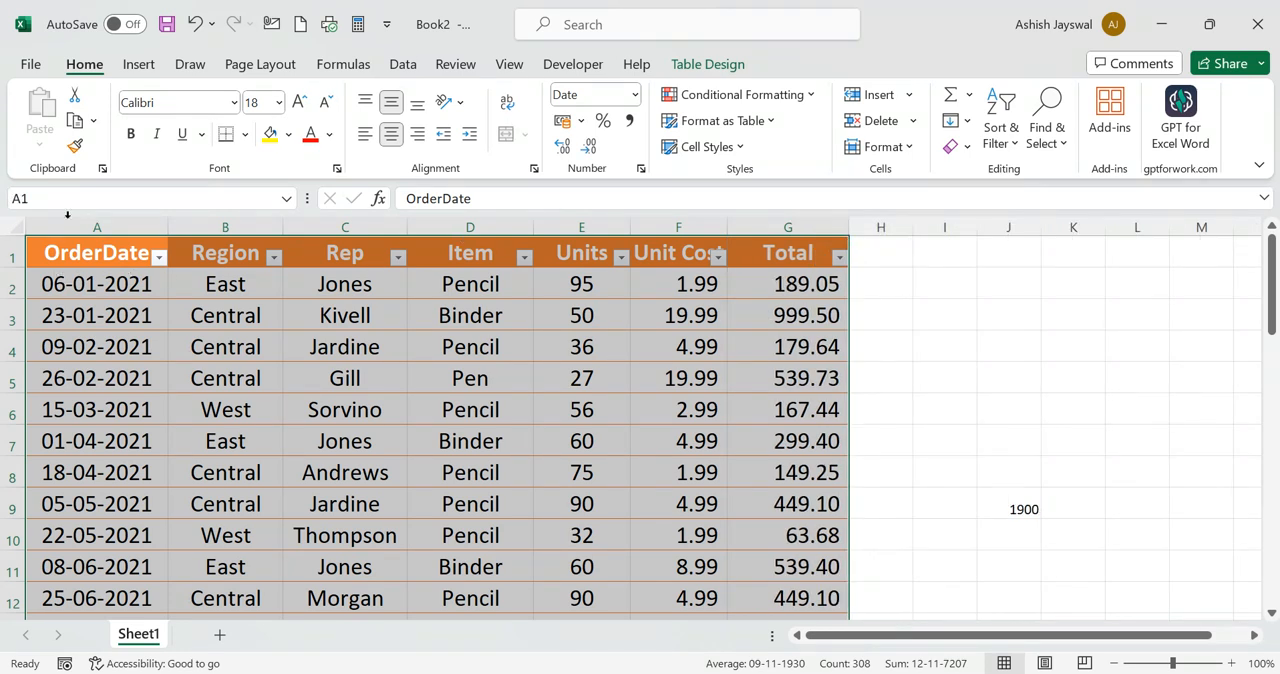
click(245, 134)
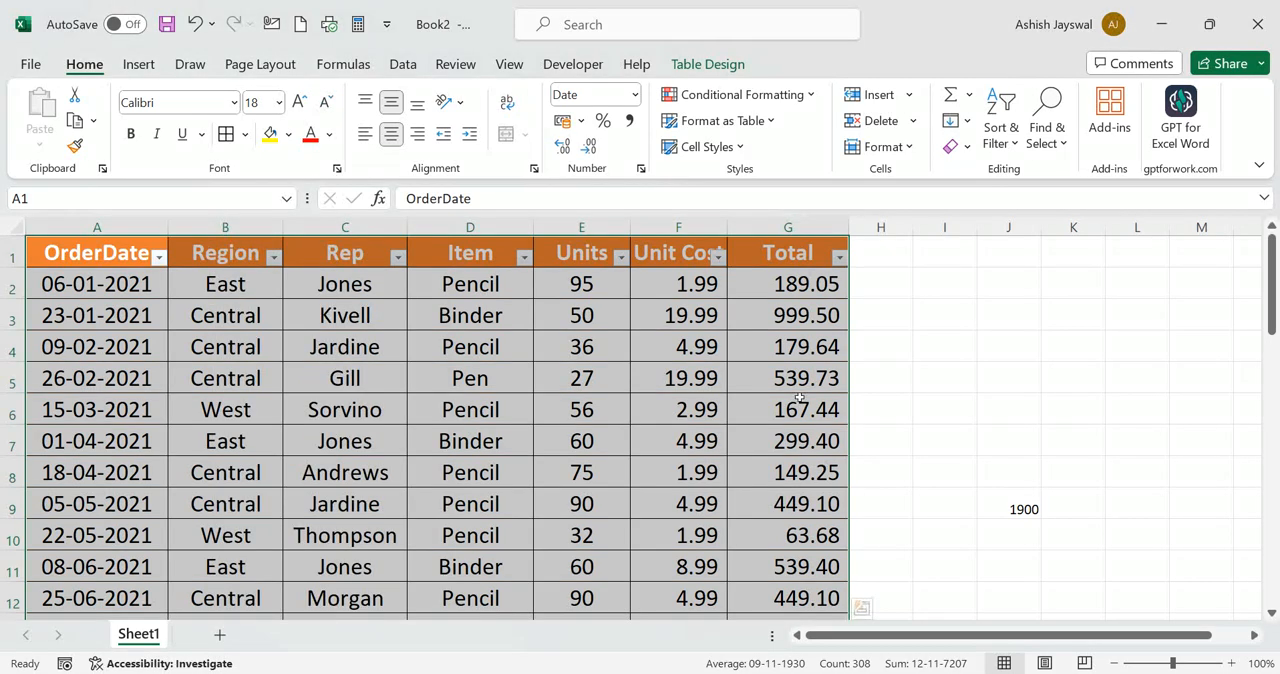
click(983, 388)
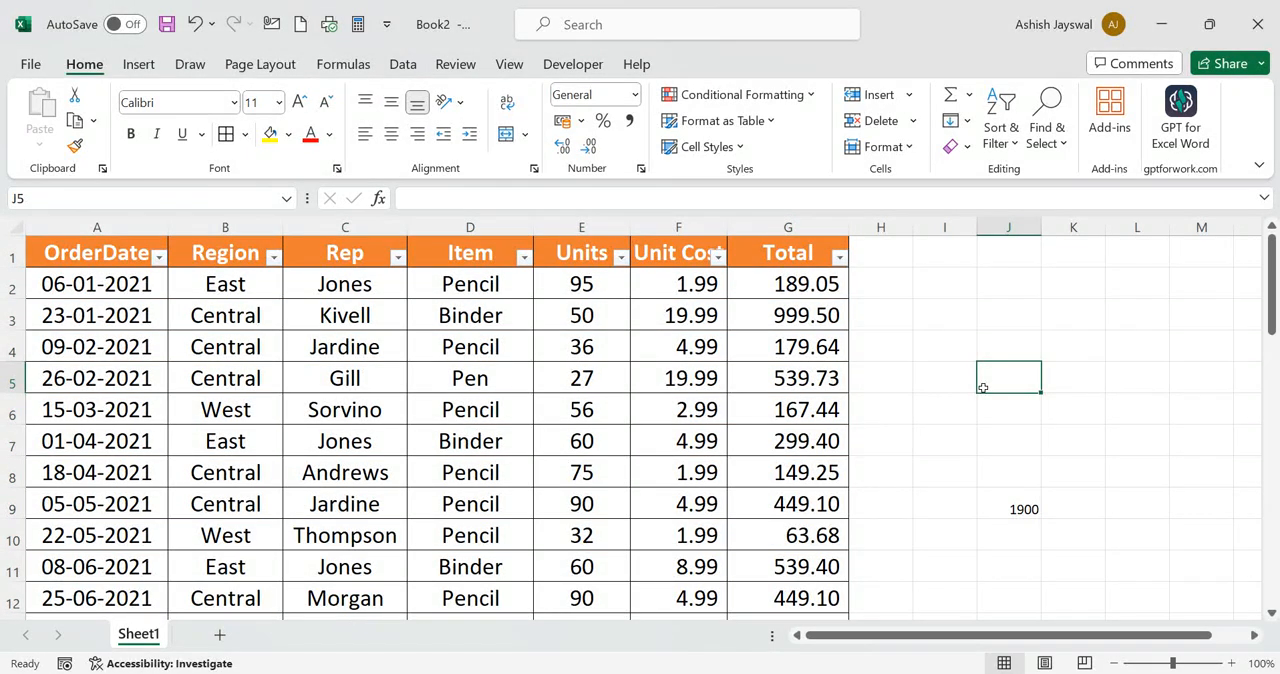
Sum the Units values in E2 through E44 into the row below the table with AutoSum
click(336, 63)
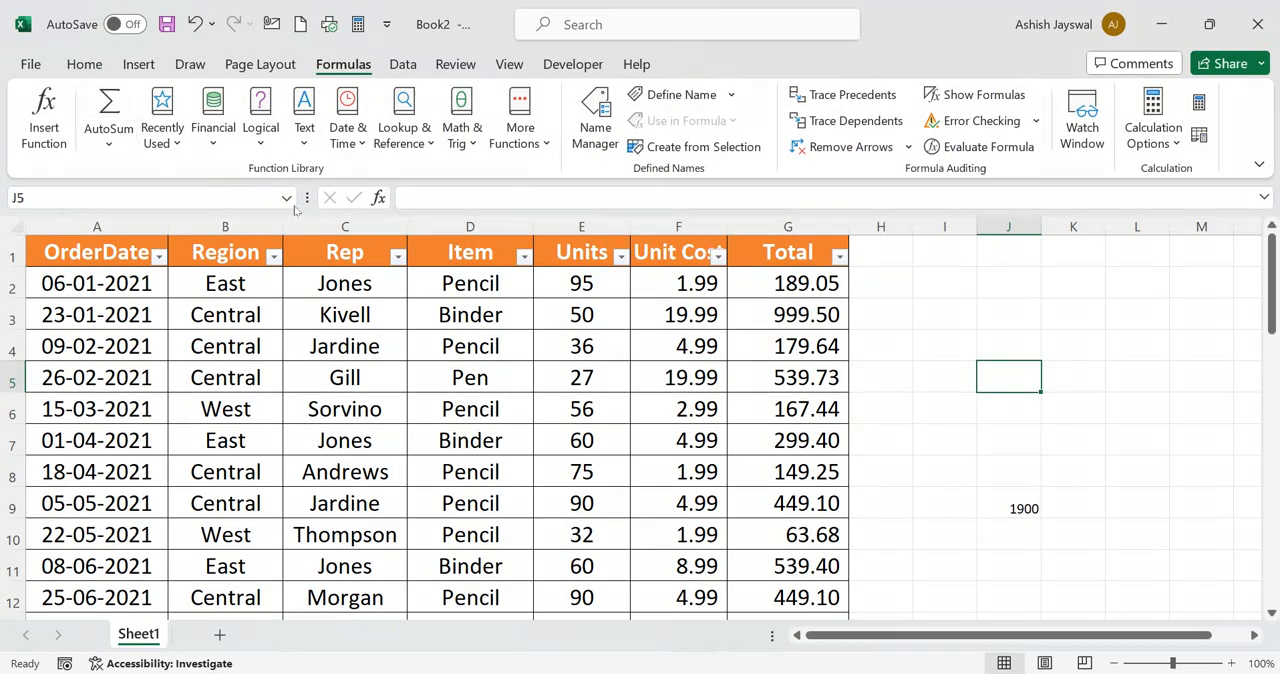
scroll(401, 359, down, 8)
scroll(401, 359, down, 6)
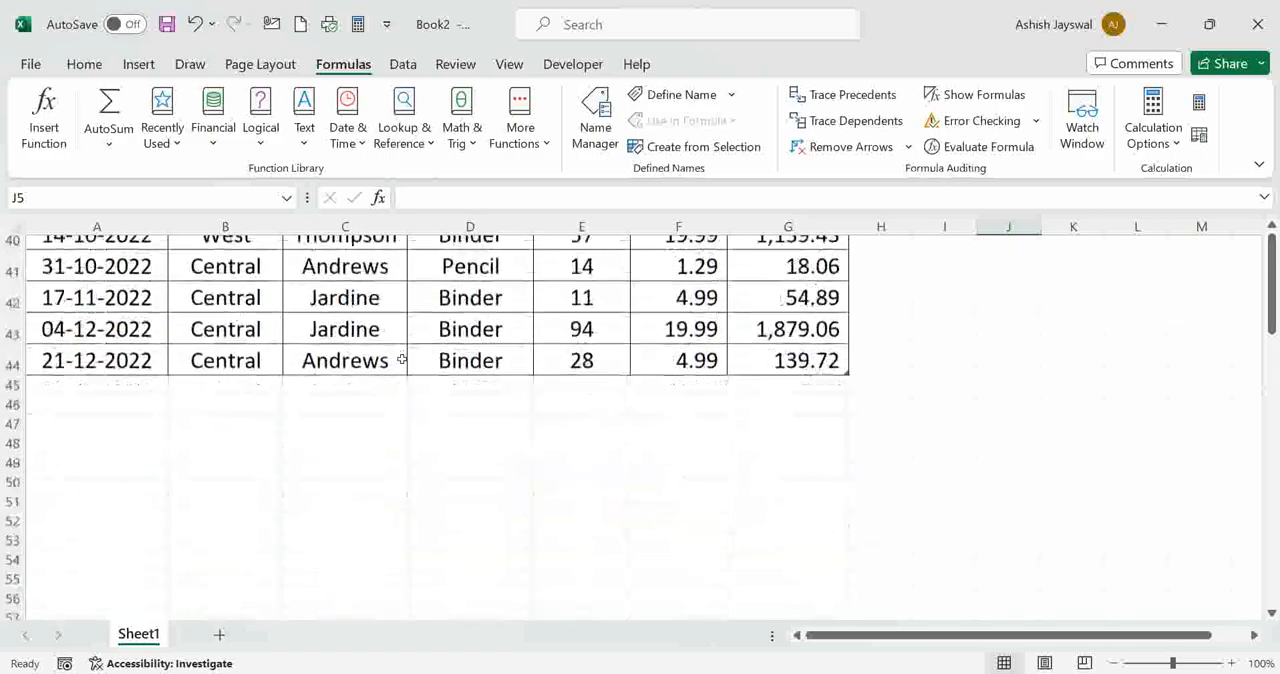
scroll(401, 359, up, 11)
scroll(401, 359, up, 3)
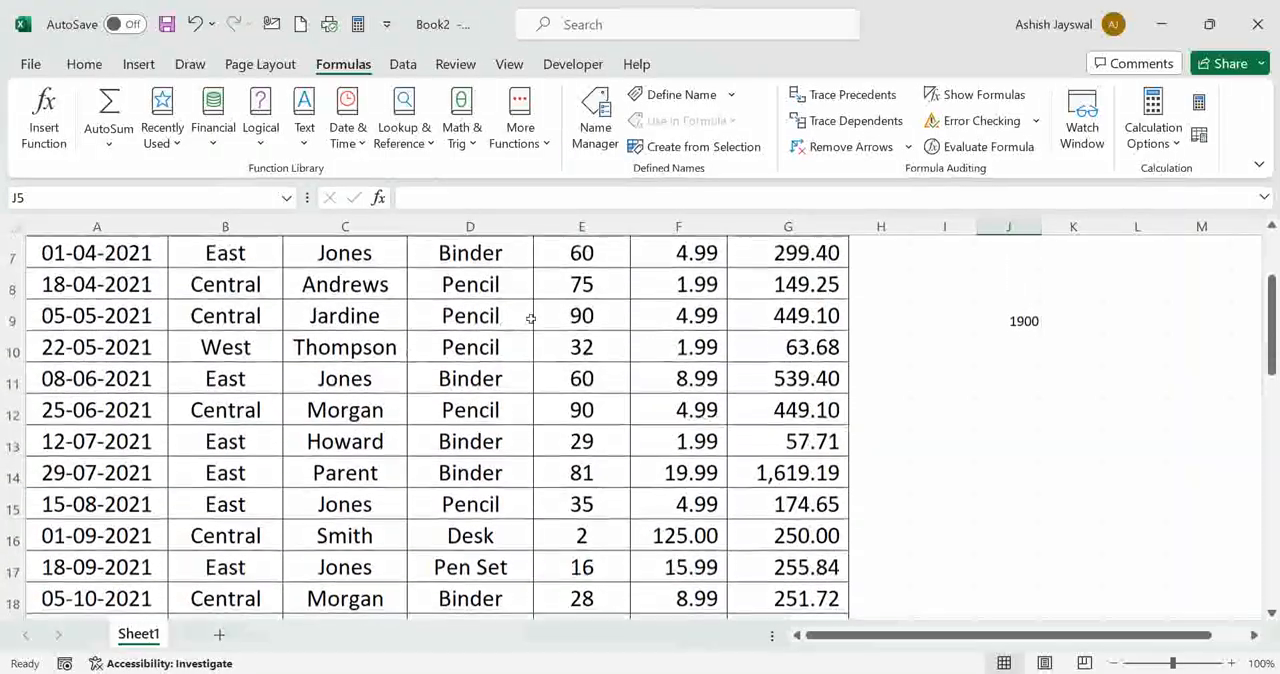
drag(576, 283, 577, 448)
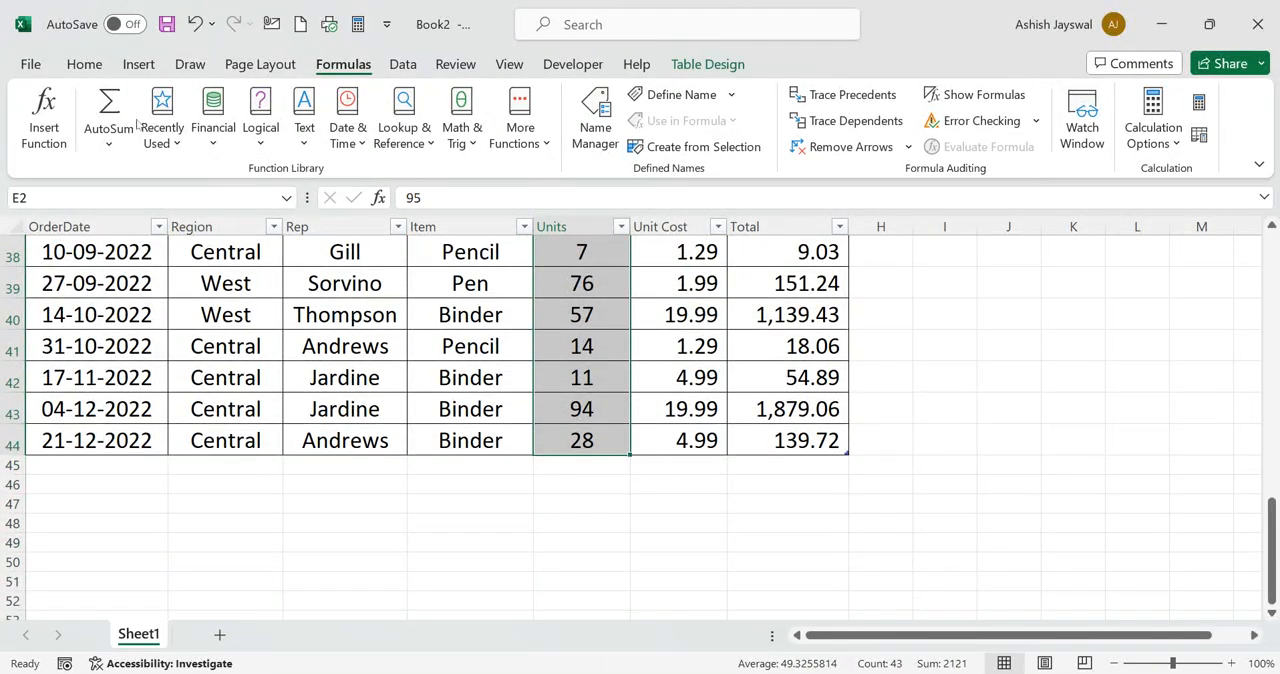
click(114, 147)
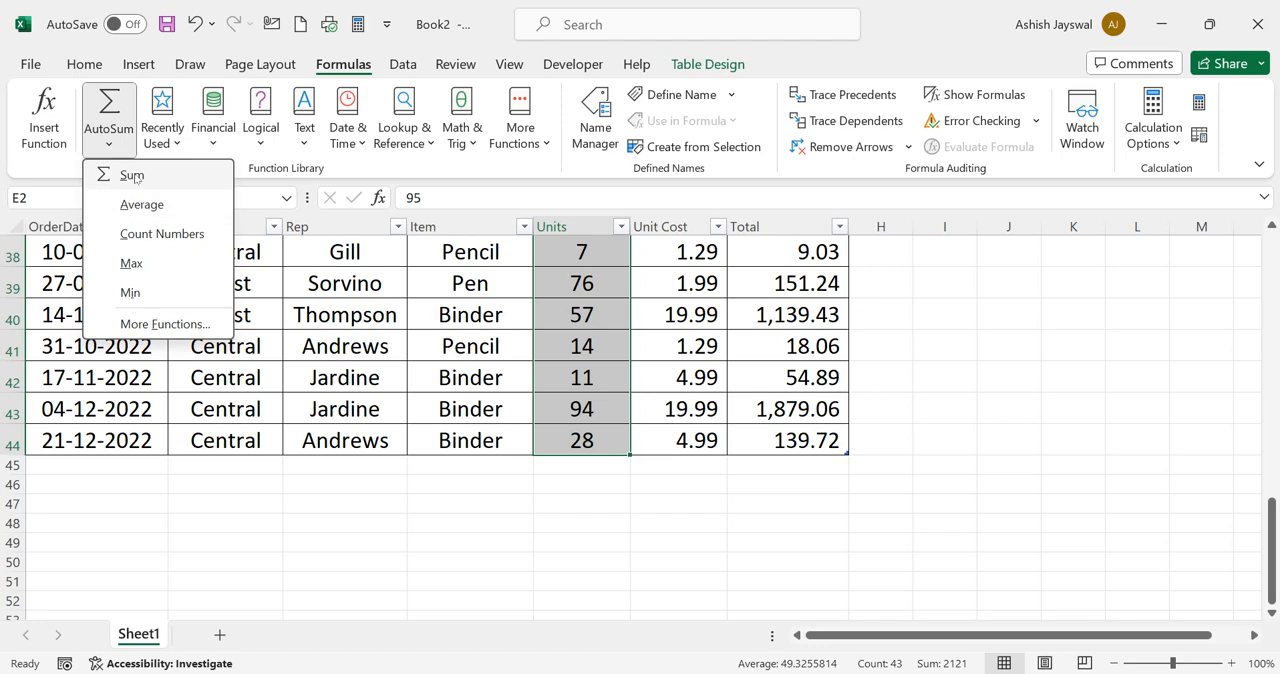
click(133, 176)
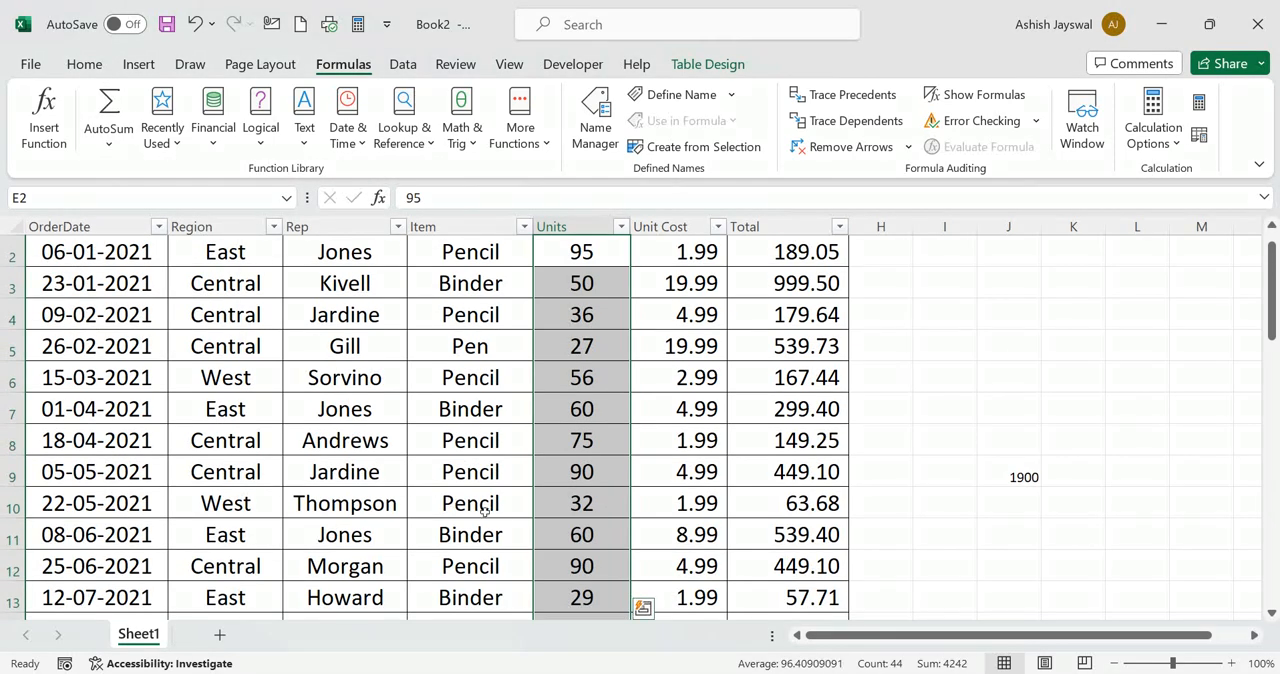
Use AutoSum to add the average of the selected Units cells, E2 through E45, beneath them
scroll(490, 512, down, 2)
scroll(496, 518, down, 11)
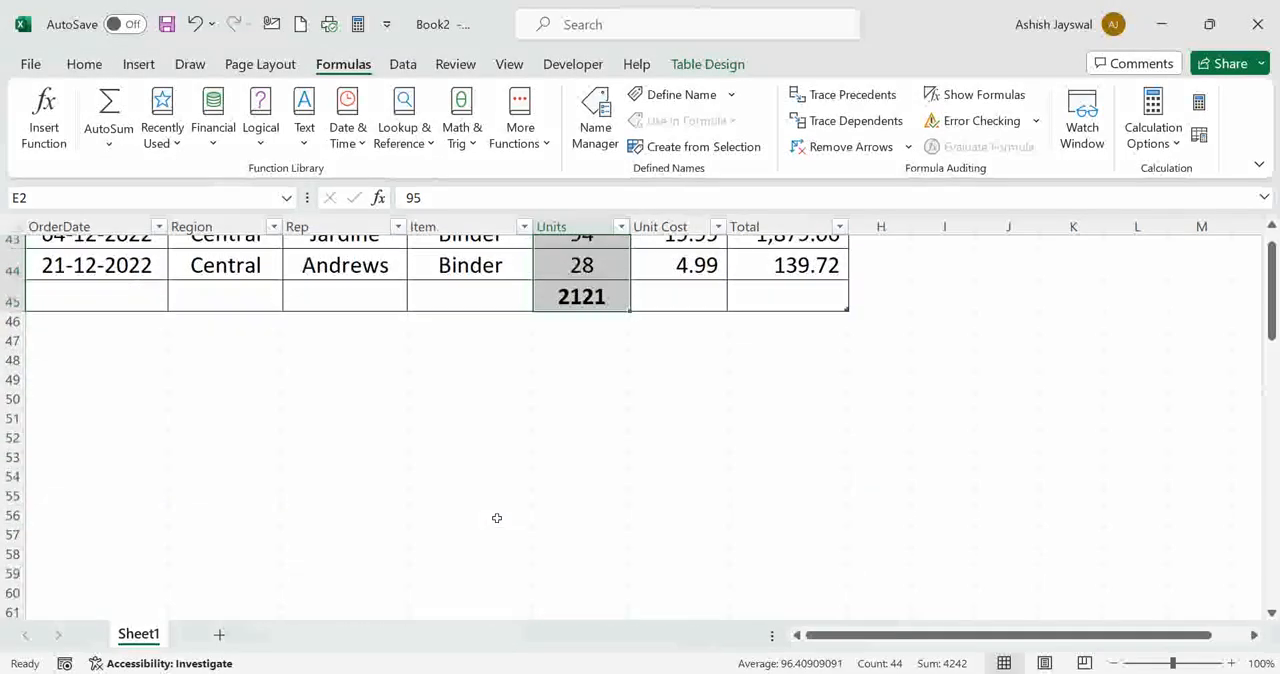
scroll(496, 518, up, 1)
scroll(496, 518, down, 1)
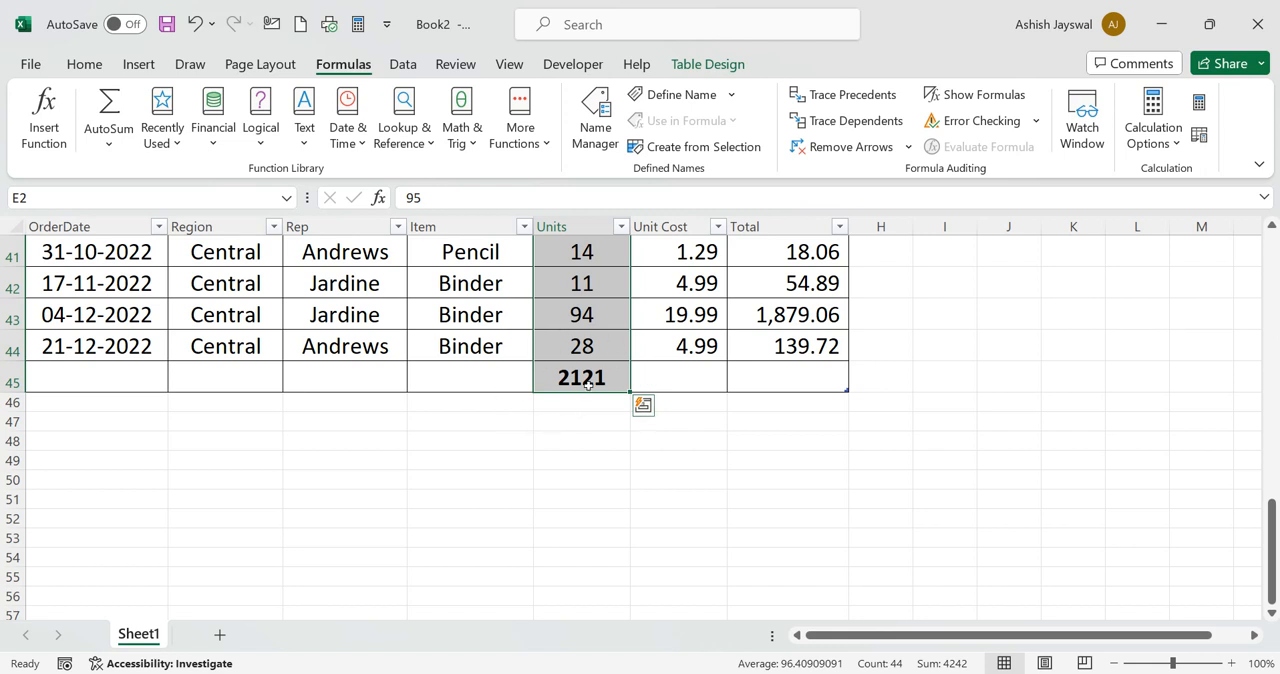
click(109, 138)
click(163, 207)
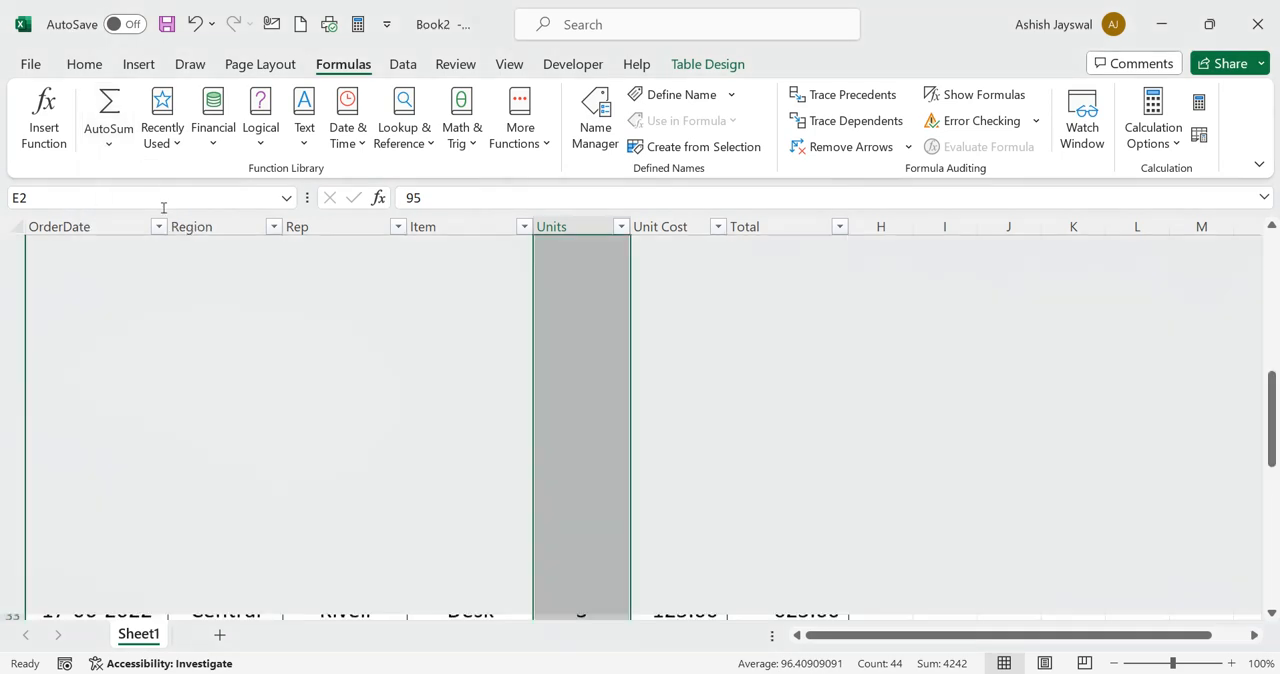
Use AutoSum to add another average of the selected Units cells, E2 through E46, into E47
scroll(454, 422, down, 10)
scroll(455, 422, down, 4)
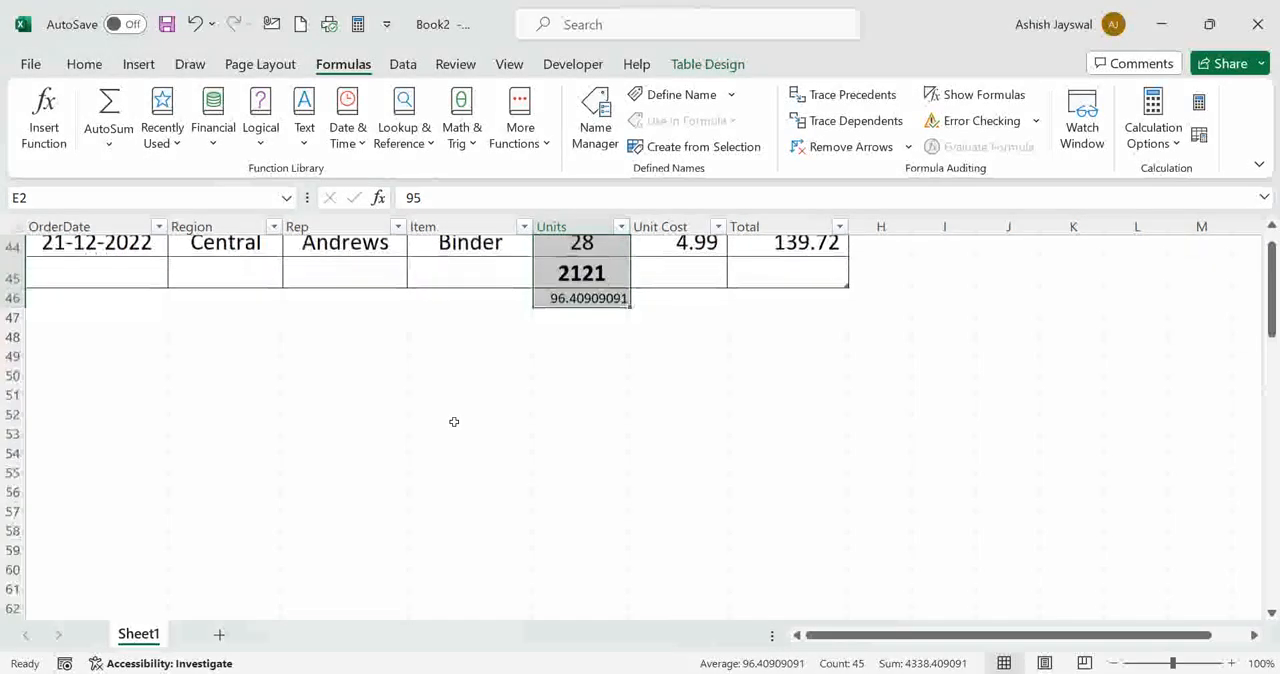
scroll(580, 360, up, 1)
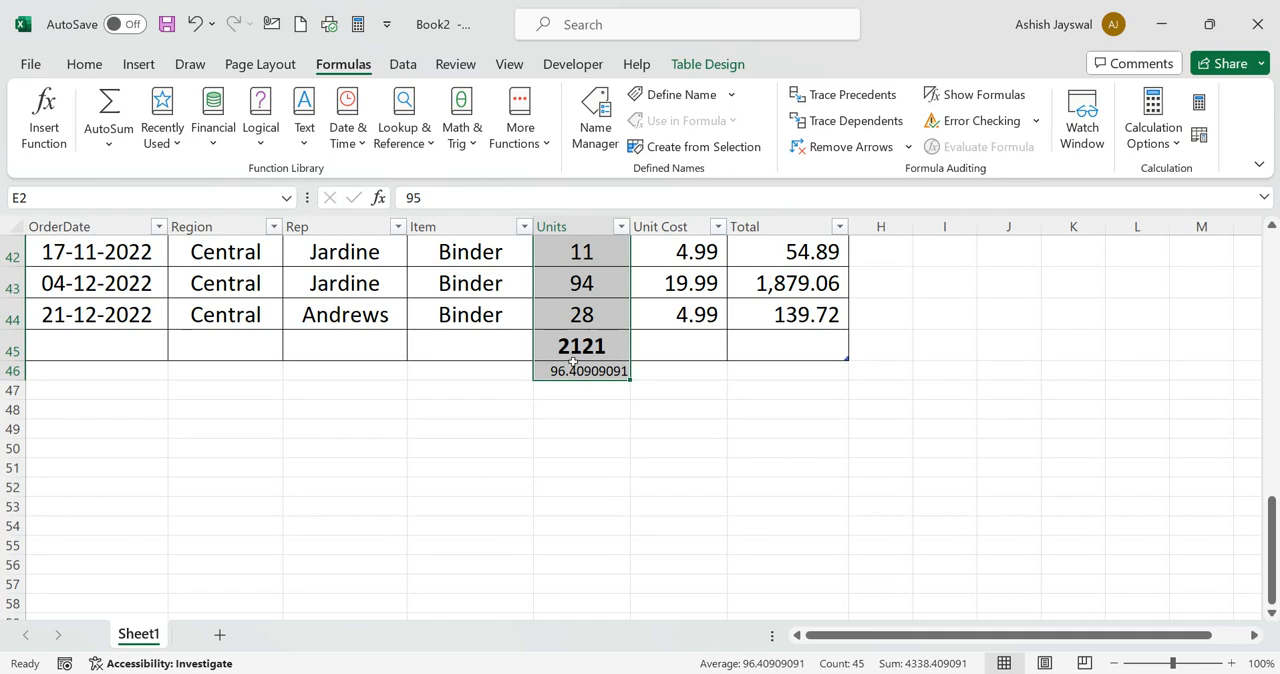
scroll(624, 344, up, 1)
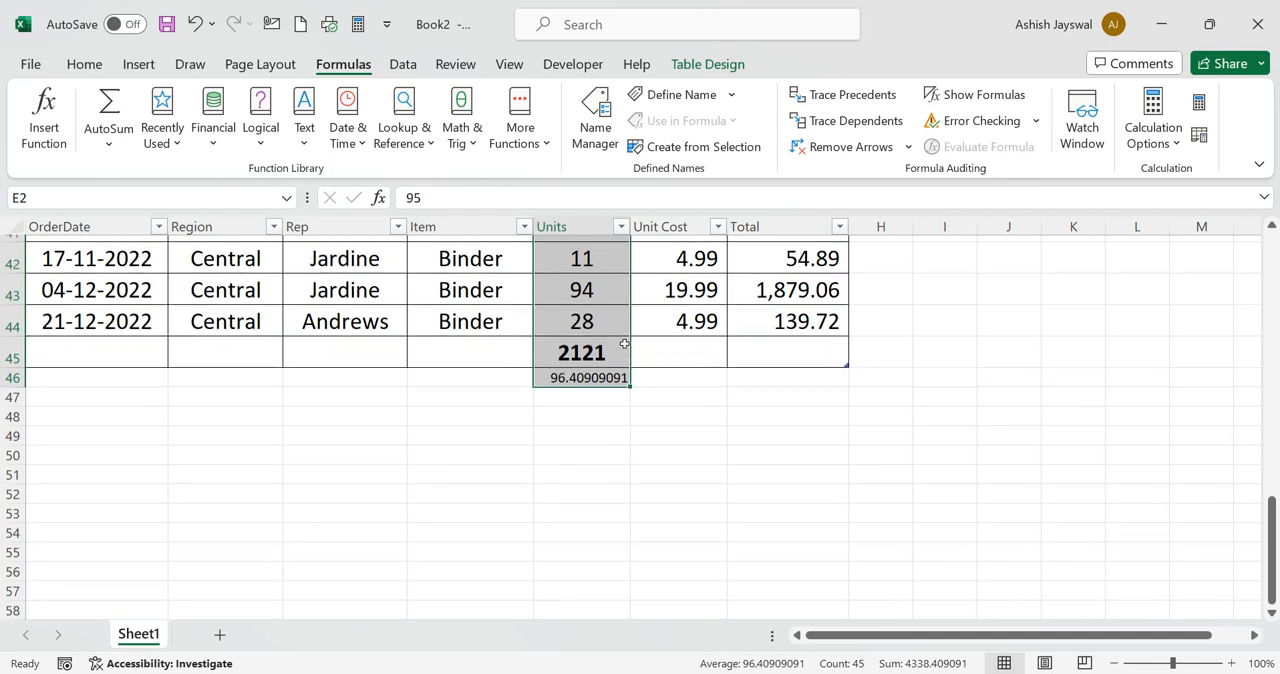
scroll(624, 344, down, 1)
click(102, 146)
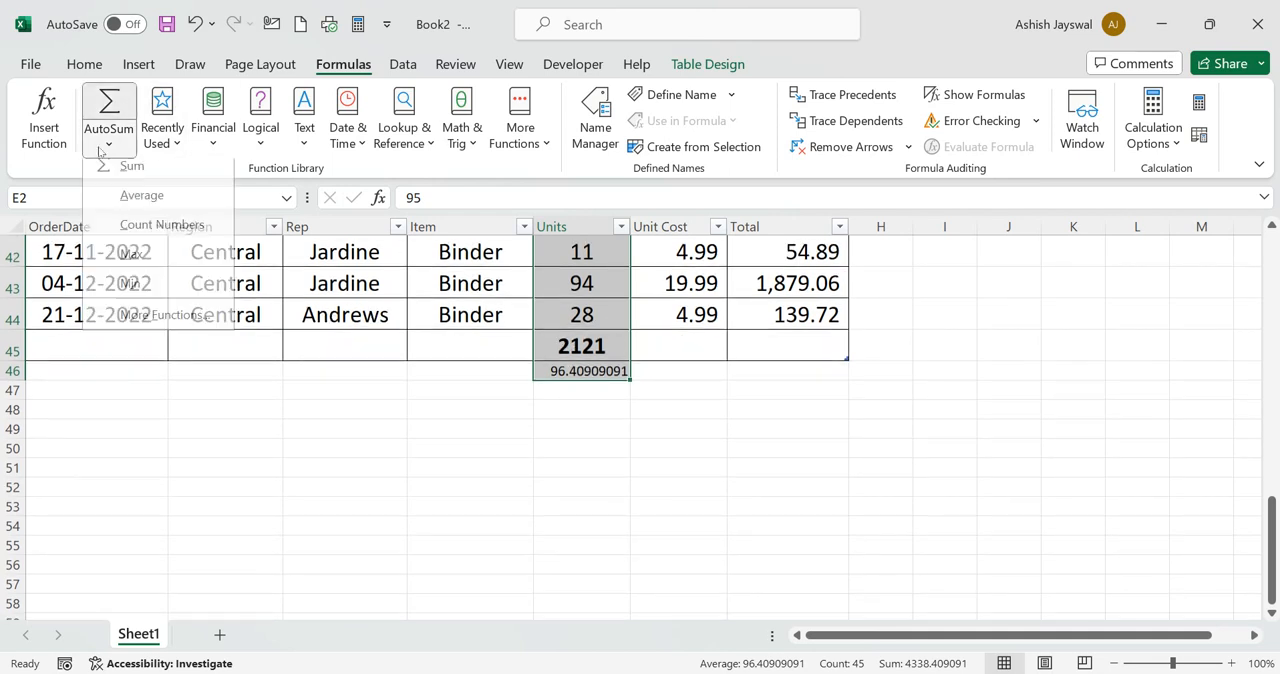
click(152, 175)
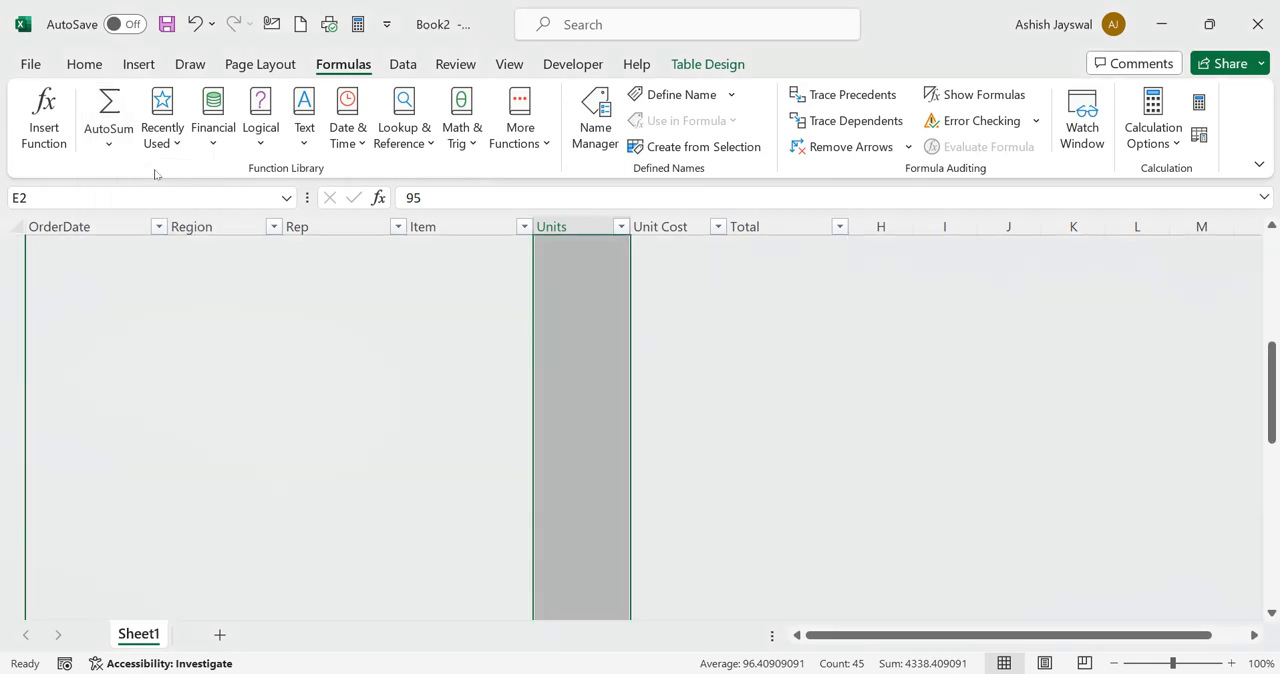
scroll(374, 337, down, 13)
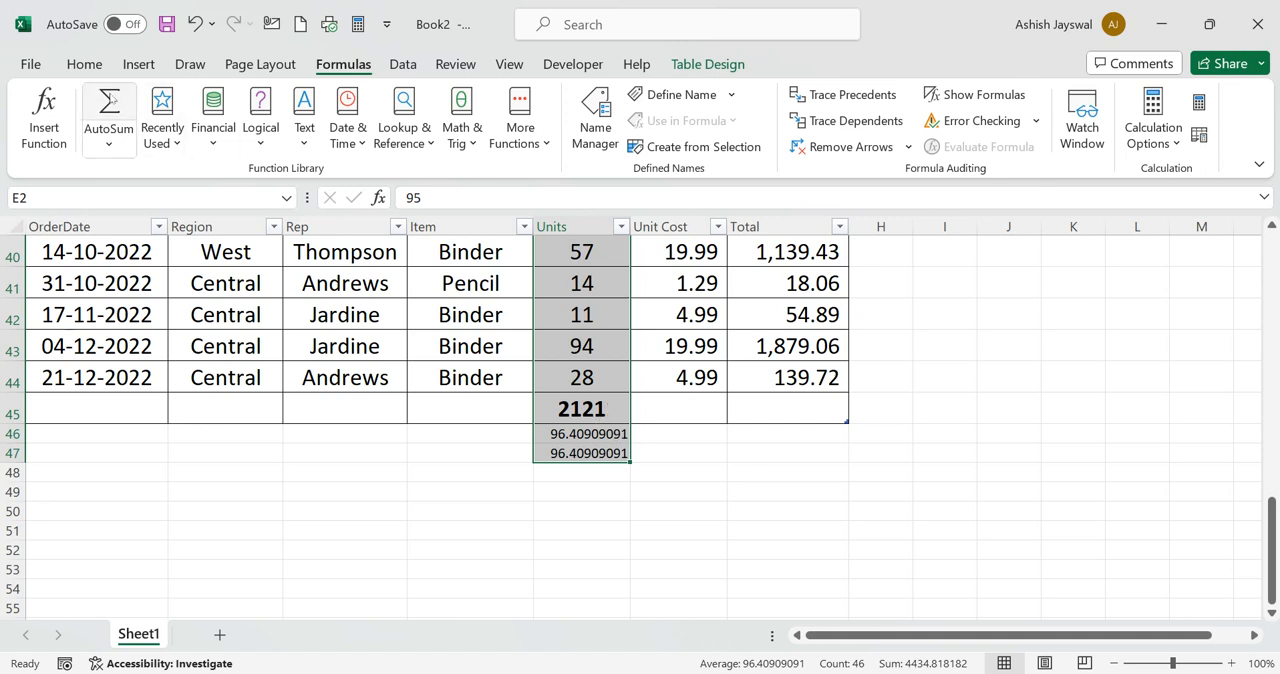
scroll(652, 462, up, 2)
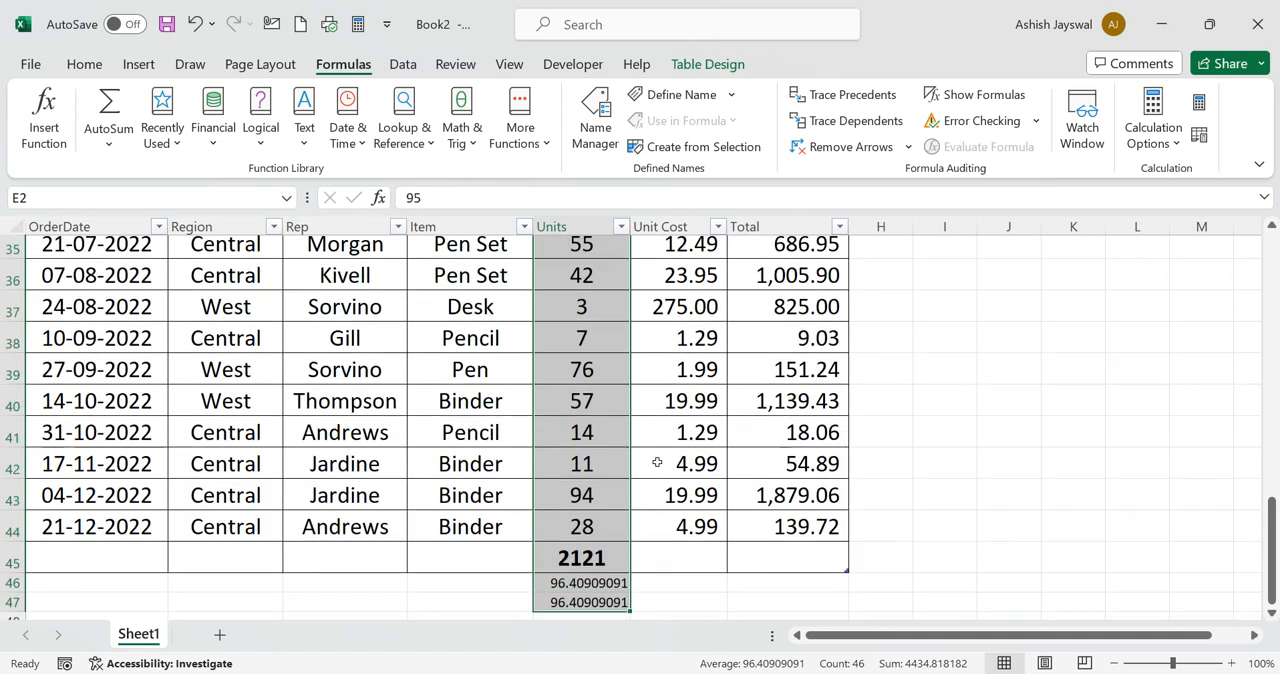
Look over the recently used functions without inserting one, and select the empty cell J38
click(158, 130)
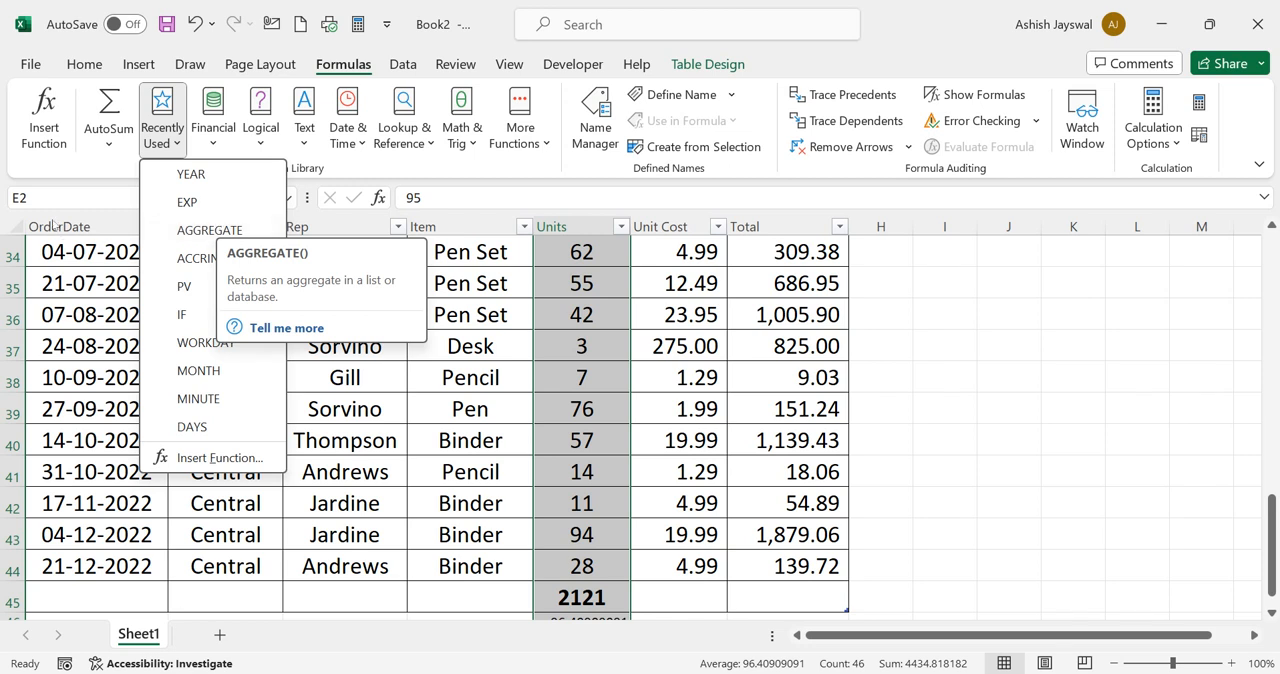
click(111, 214)
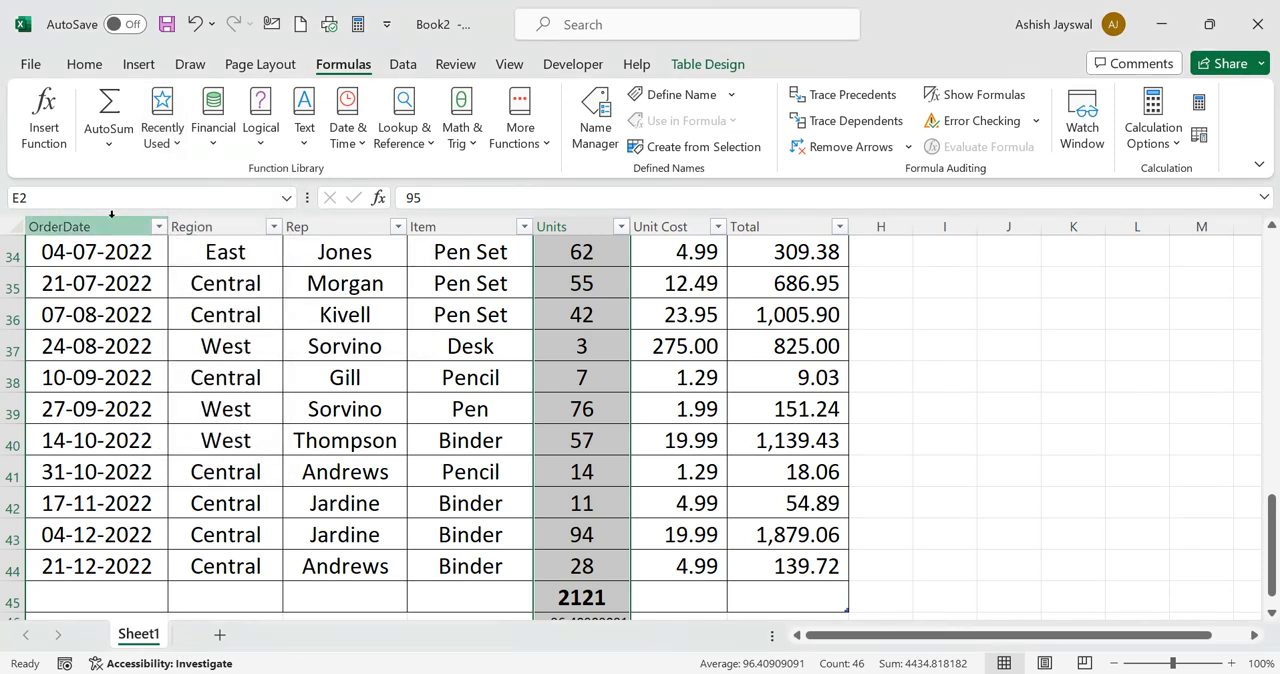
click(1011, 387)
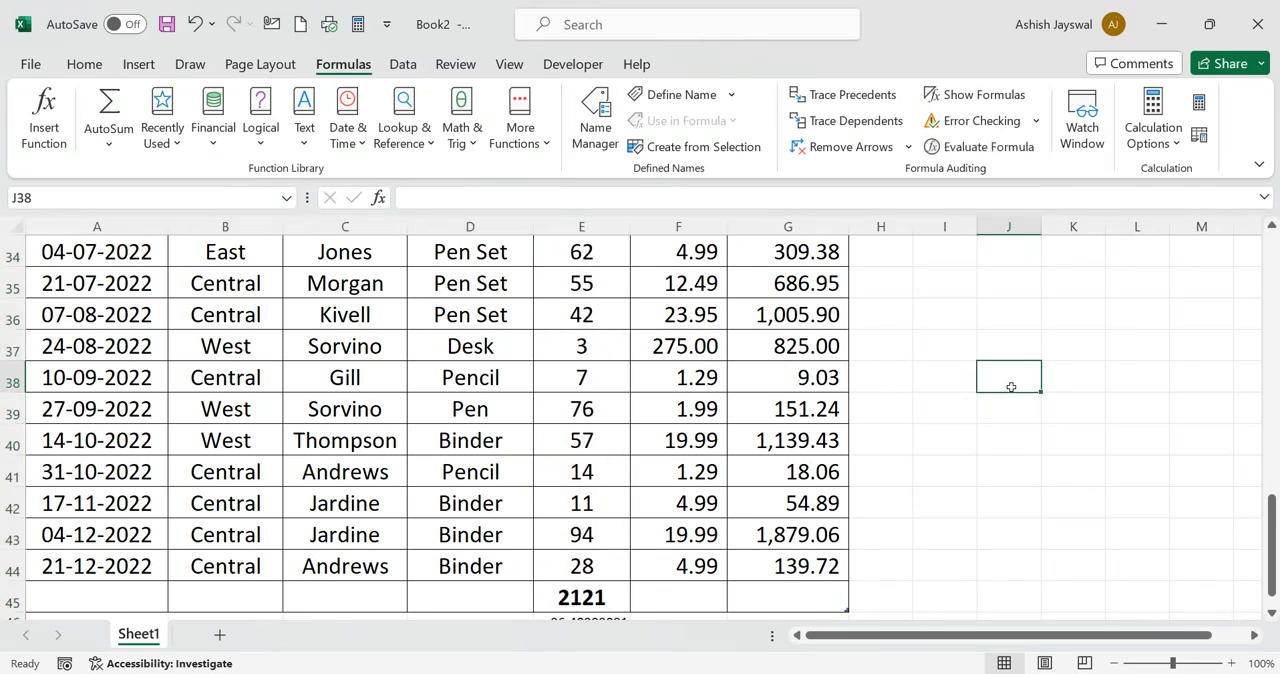
Examine the available Financial functions, including the descriptions of DDB and DOLLARDE
click(214, 140)
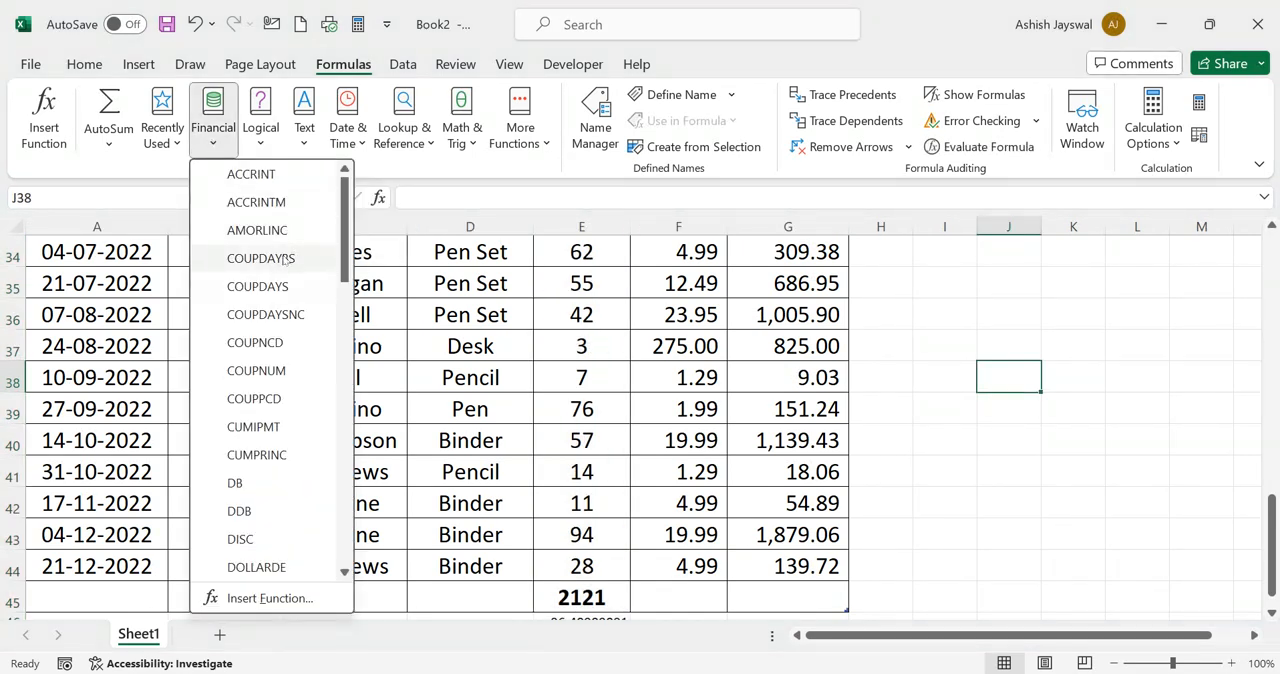
scroll(289, 249, down, 13)
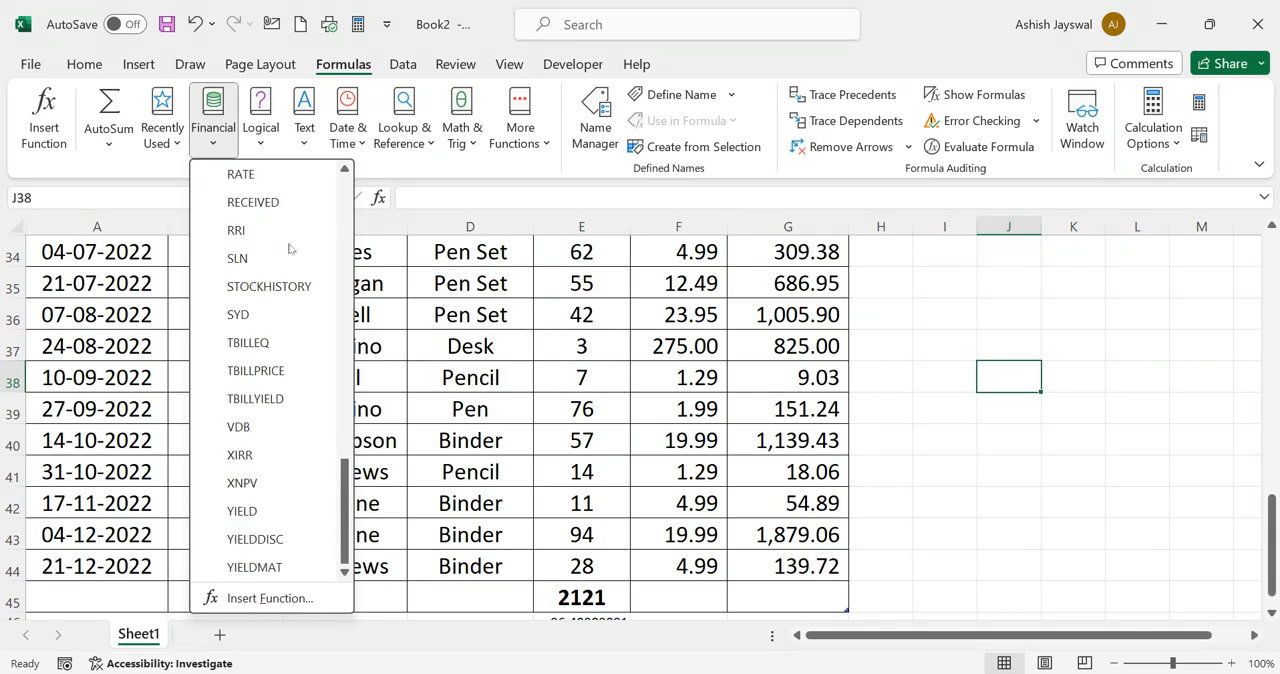
scroll(289, 249, up, 13)
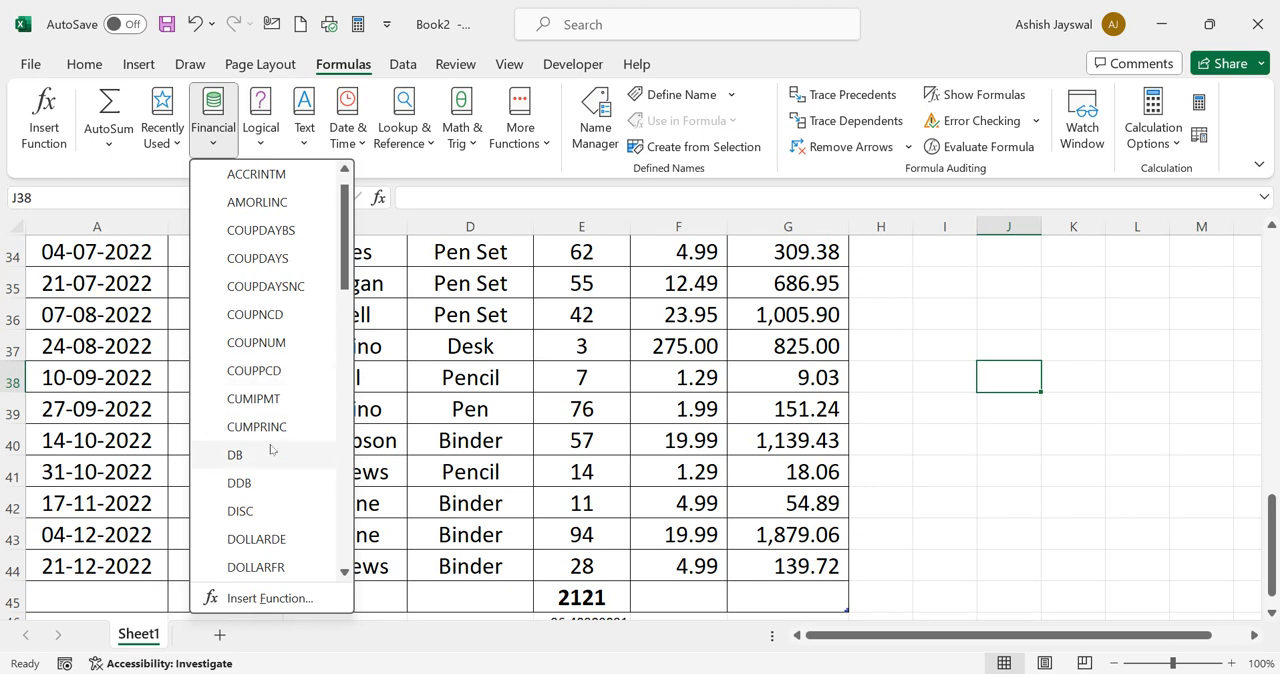
scroll(258, 485, down, 1)
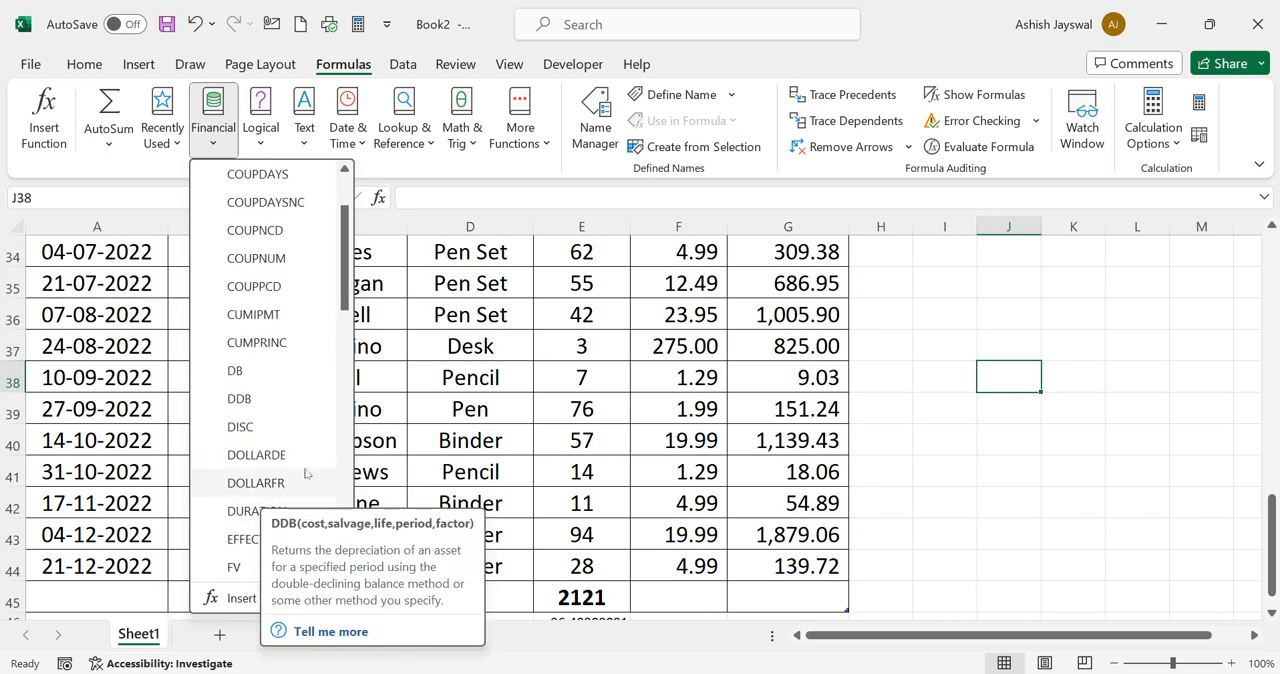
scroll(307, 473, down, 1)
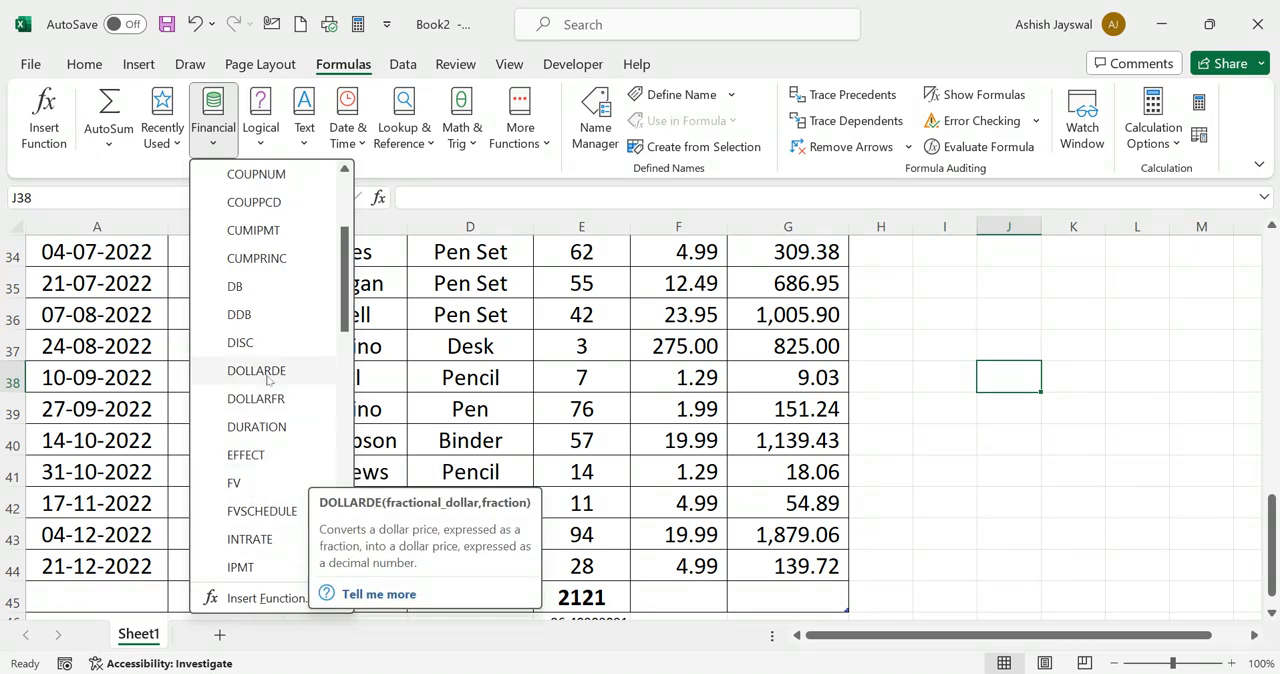
scroll(268, 380, down, 1)
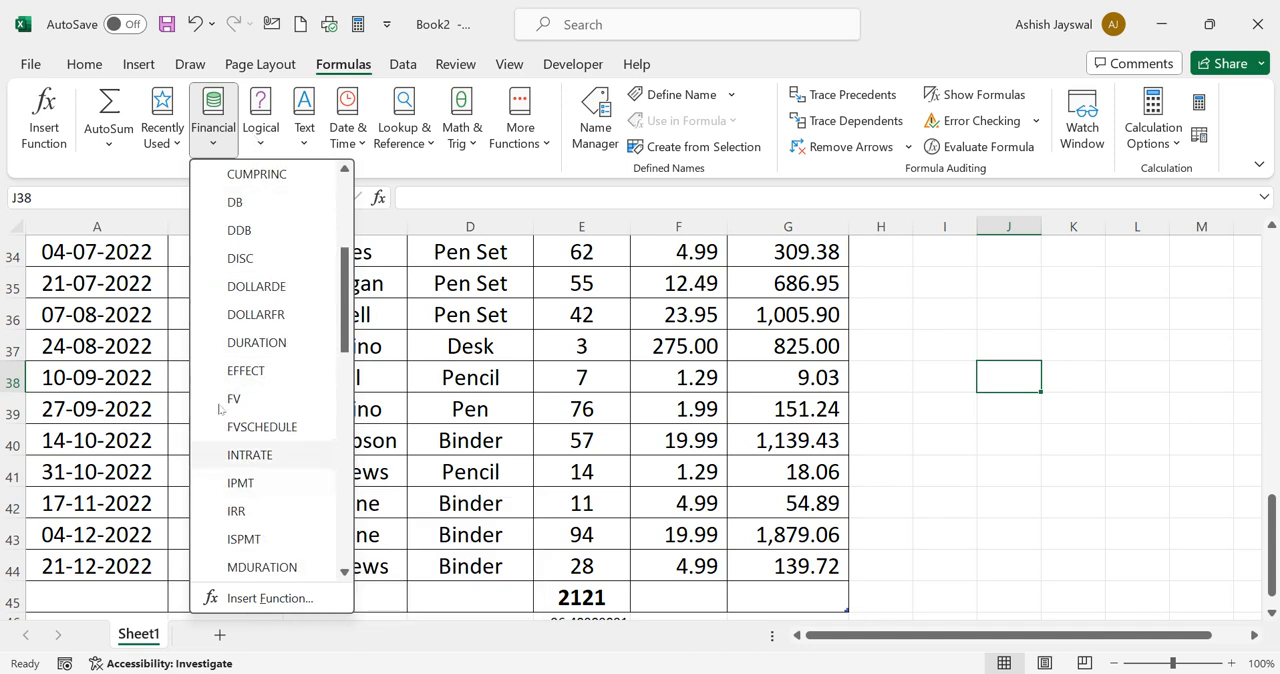
scroll(265, 502, down, 9)
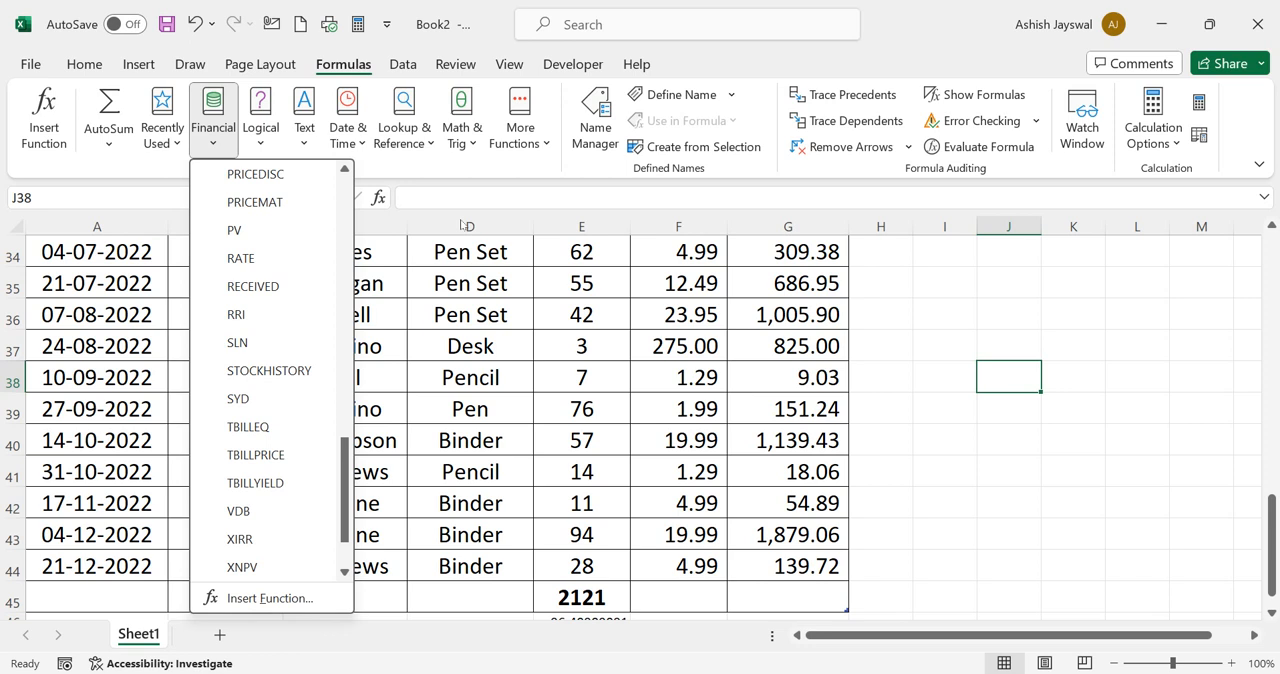
Examine the available Logical functions and the full range of Text functions
click(258, 141)
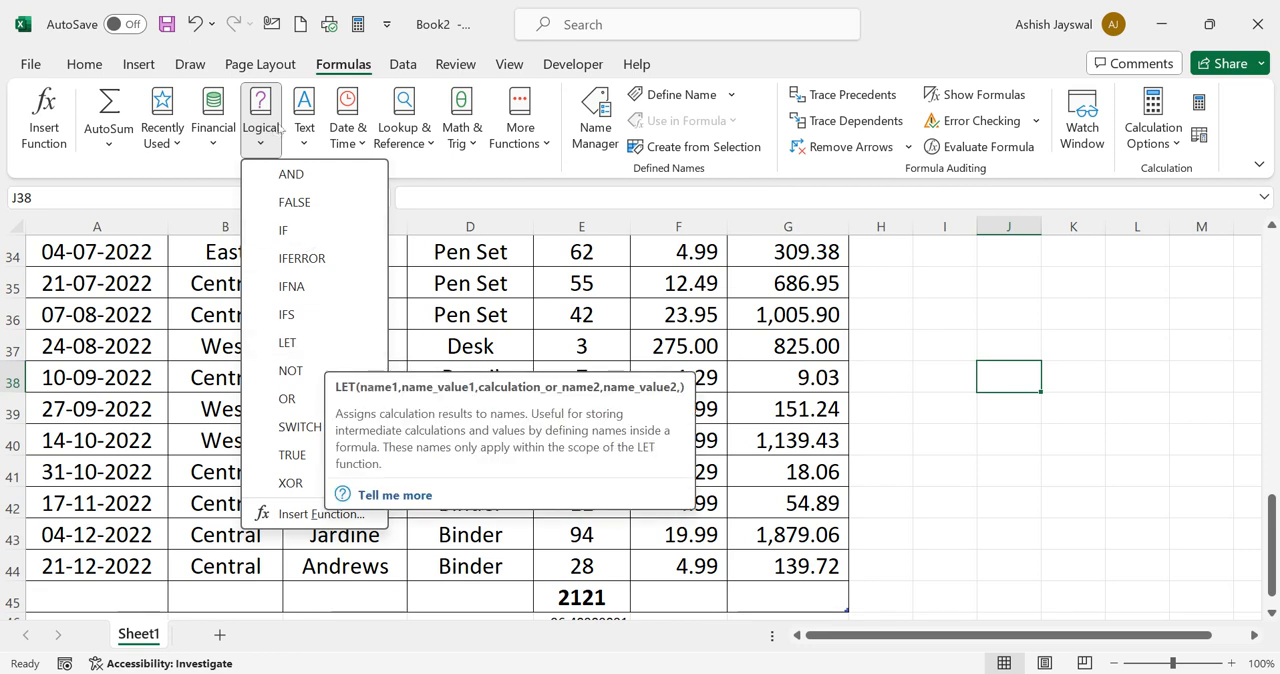
click(305, 140)
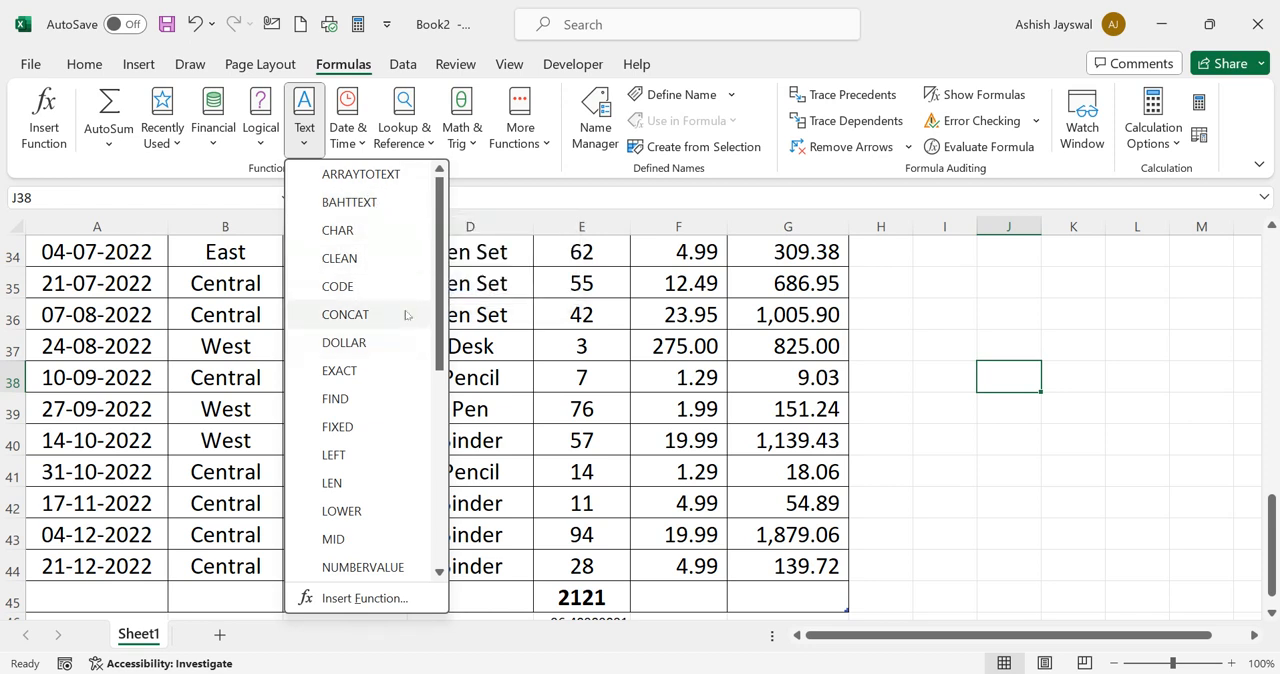
drag(439, 335, 402, 556)
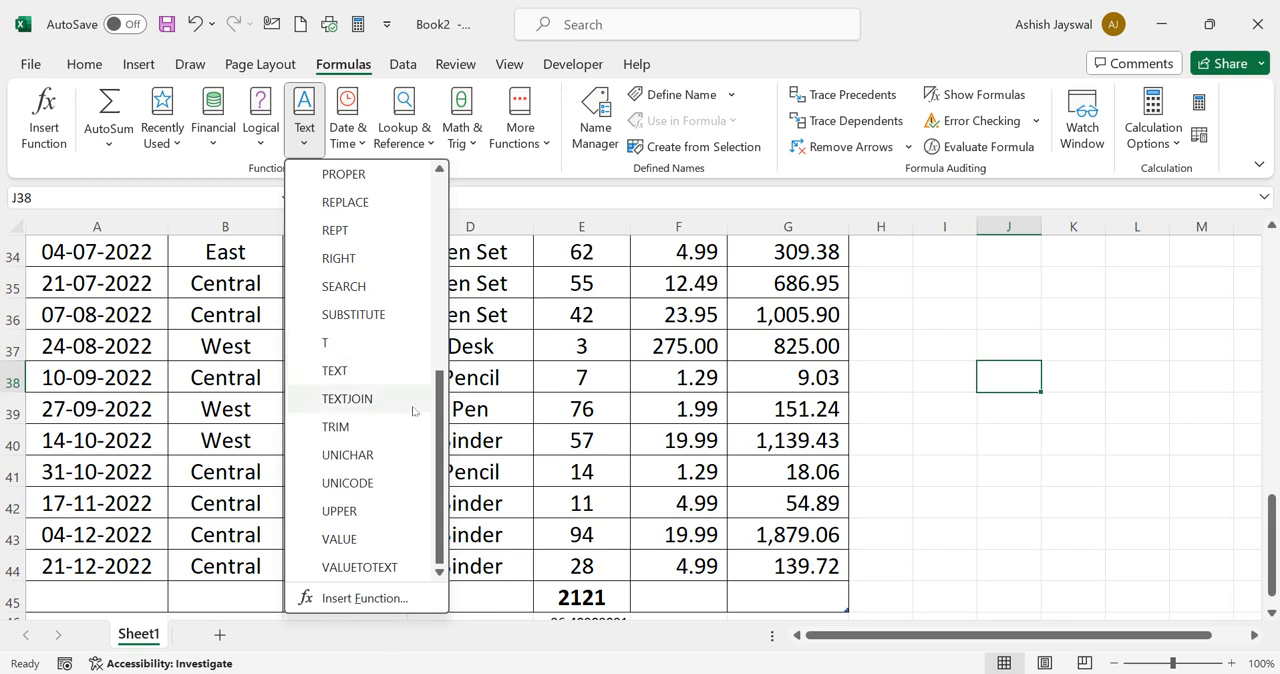
drag(440, 415, 437, 118)
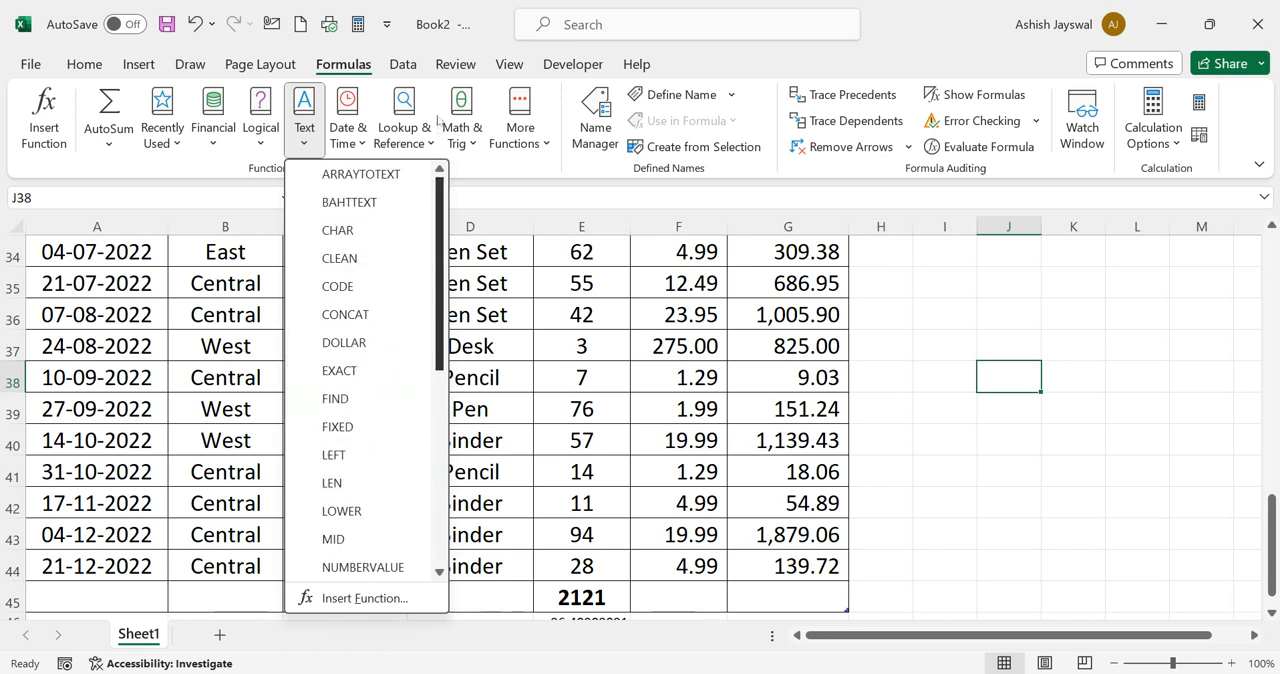
drag(438, 222, 434, 232)
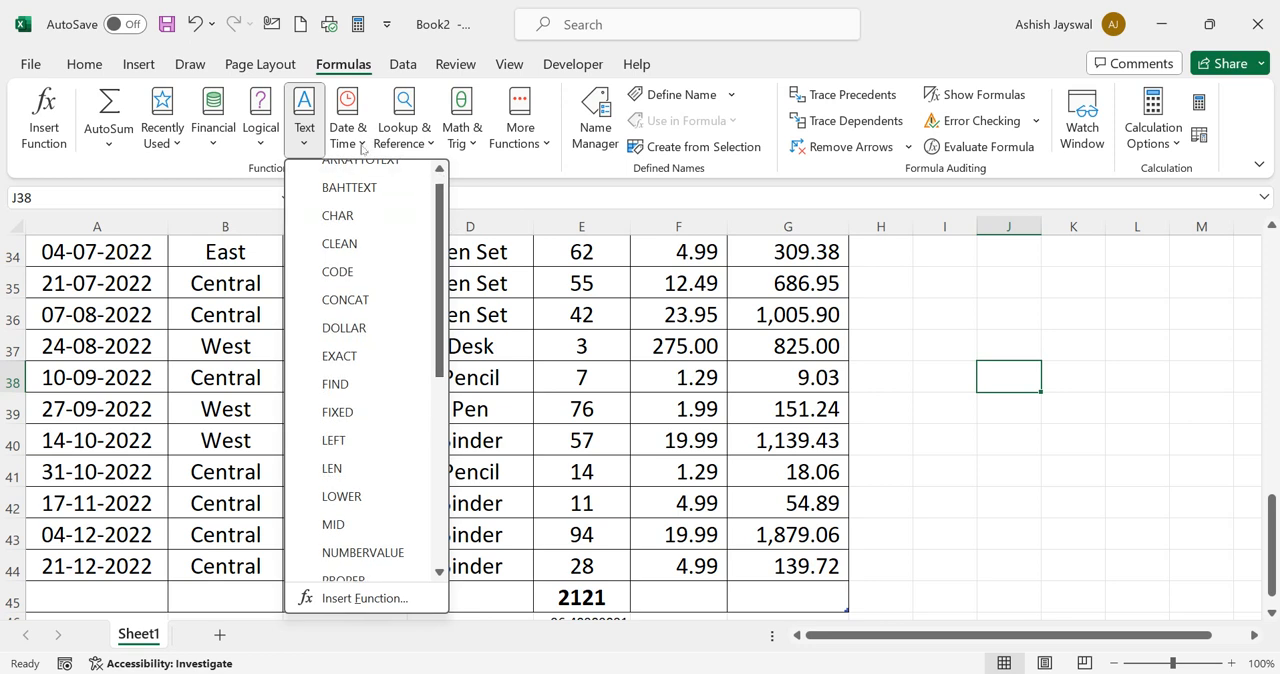
Examine the available Date & Time functions and the Lookup & Reference functions down to XMATCH
click(362, 148)
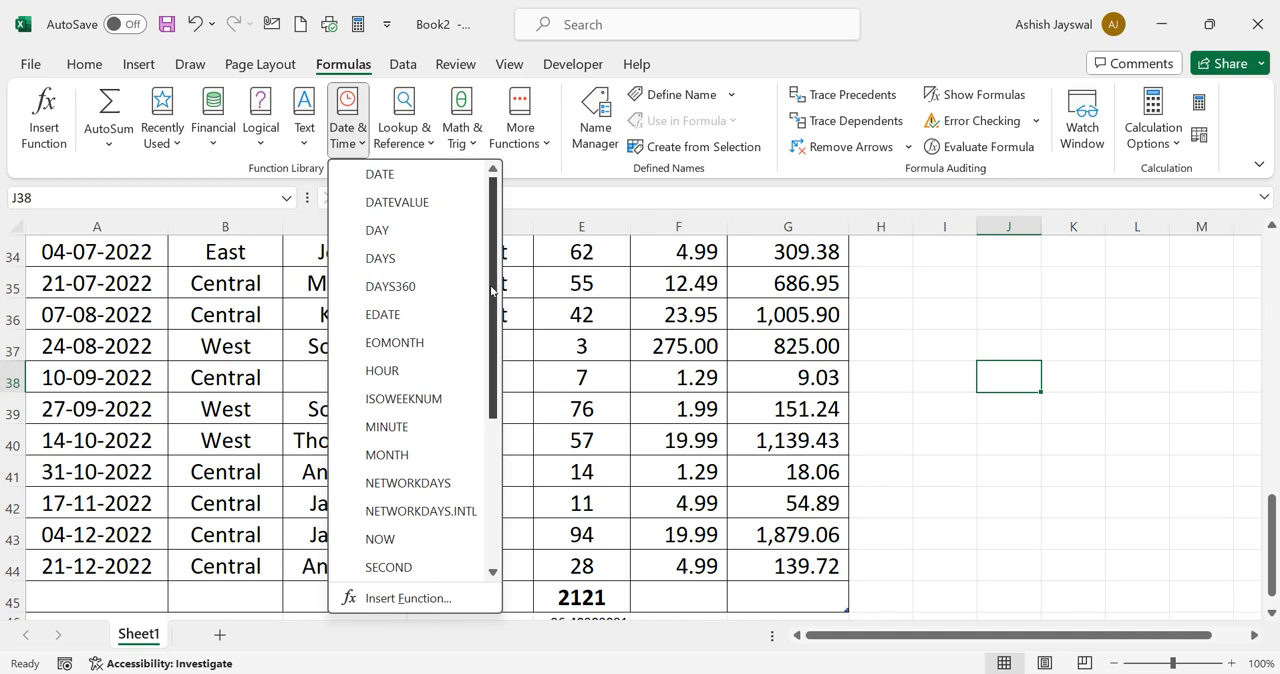
click(431, 148)
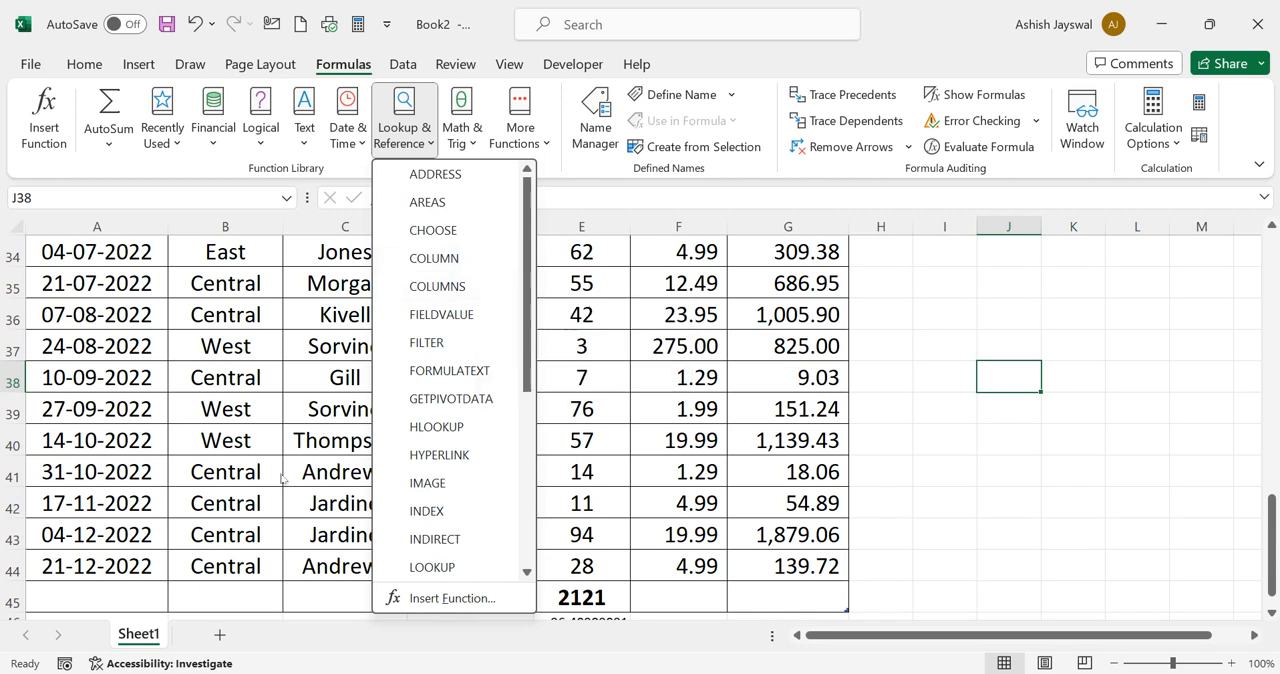
scroll(520, 485, down, 2)
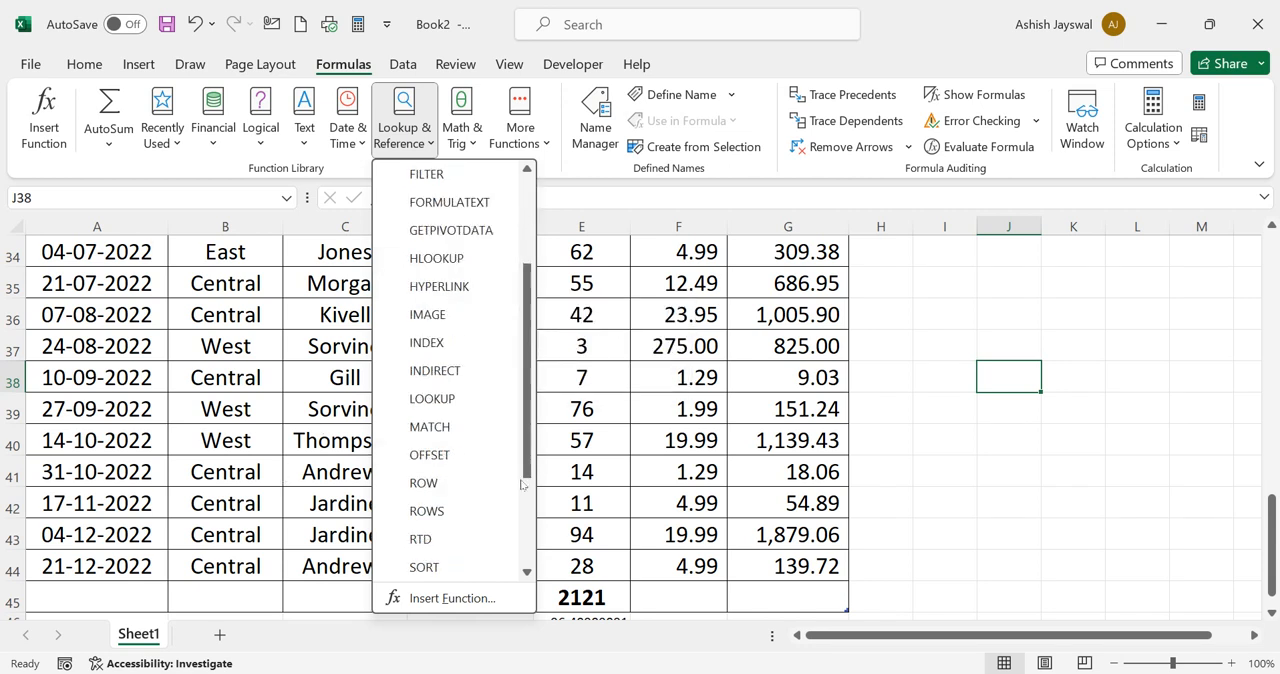
scroll(449, 470, down, 1)
scroll(449, 470, down, 1)
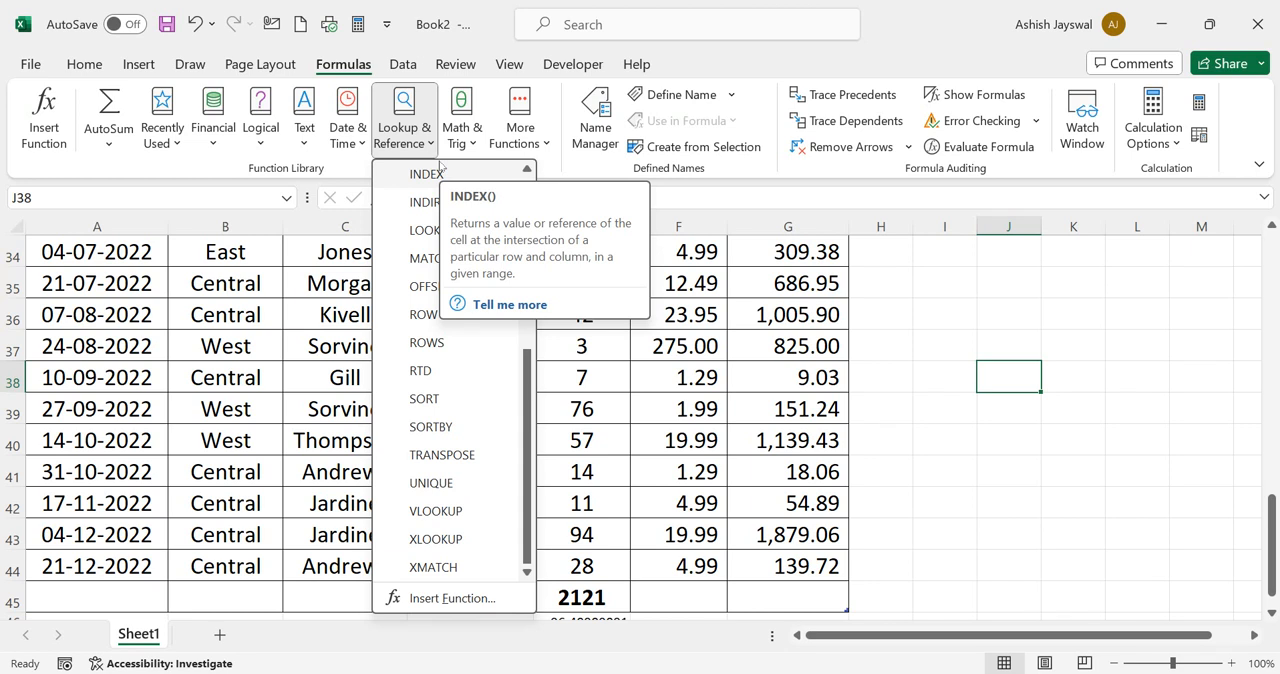
Examine the Math & Trig functions and the additional Statistical, Engineering, Cube, Information, Compatibility and Web categories without inserting a function
click(475, 132)
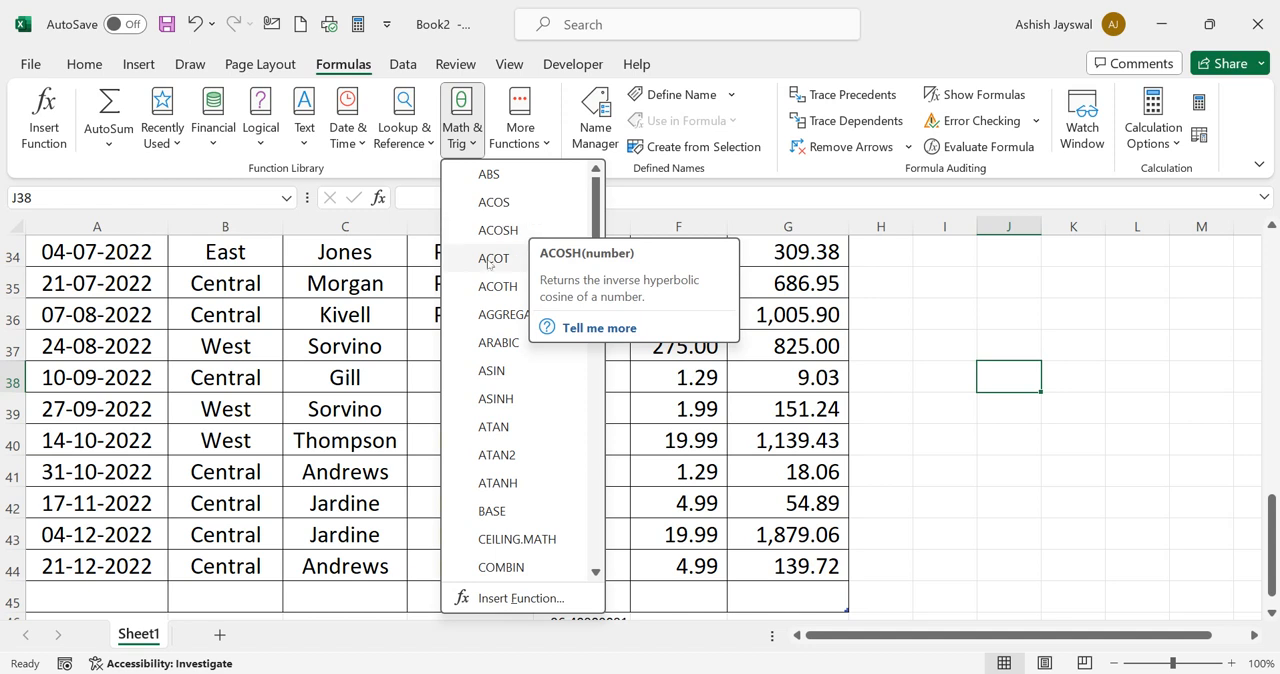
scroll(482, 300, down, 15)
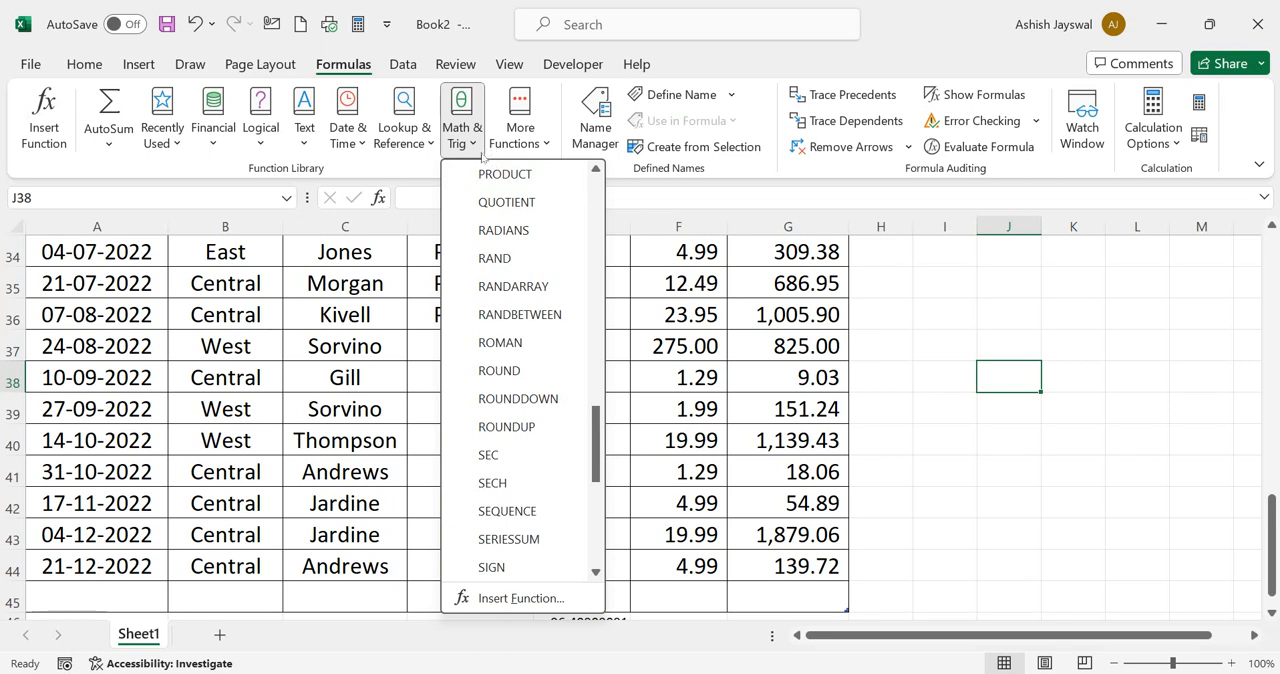
click(550, 145)
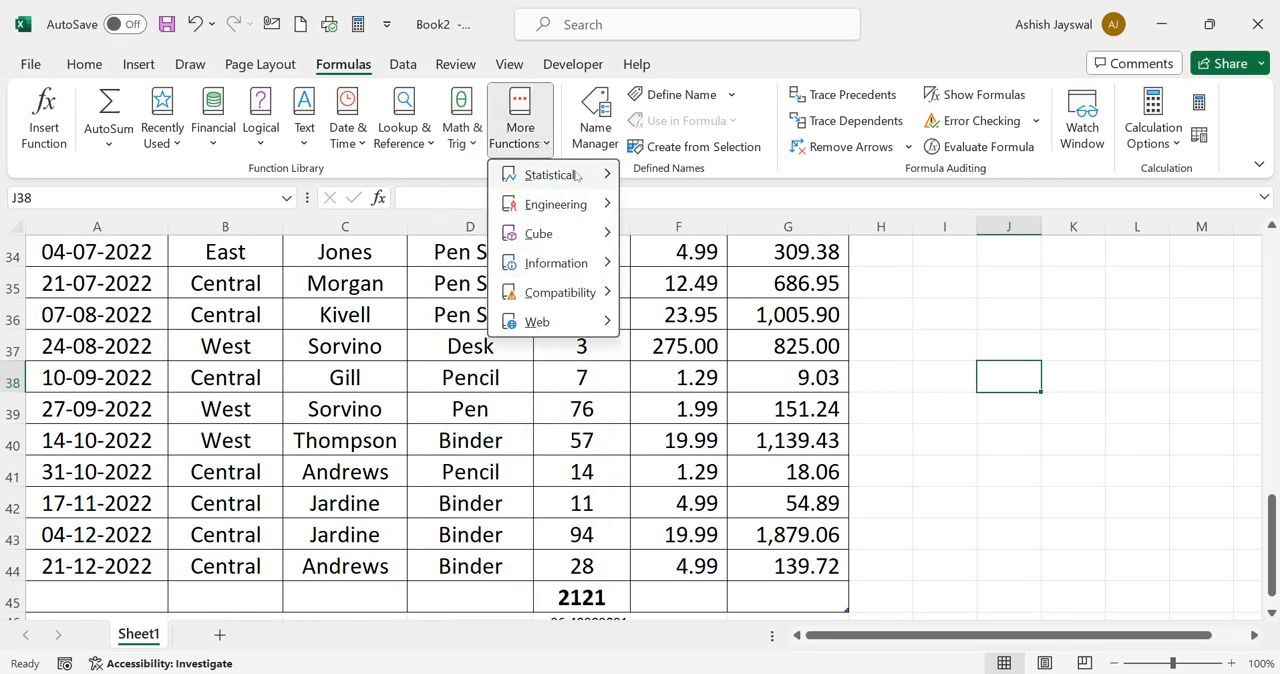
mouse_move(608, 205)
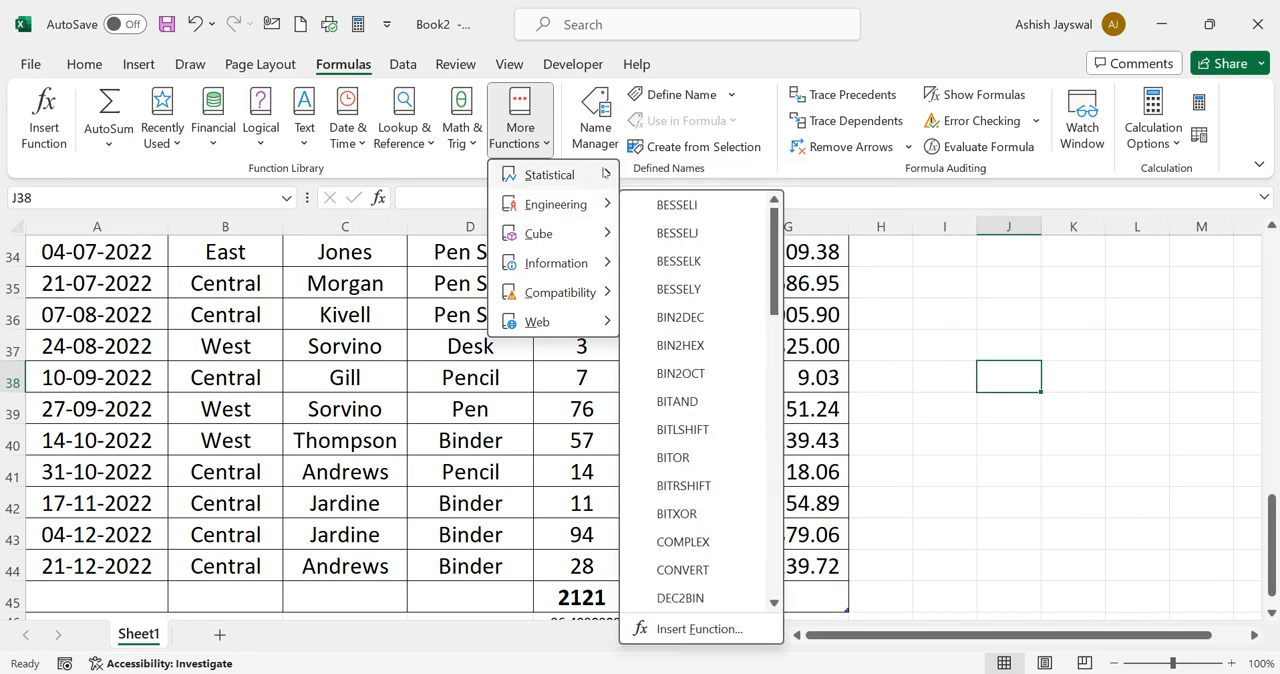
mouse_move(605, 174)
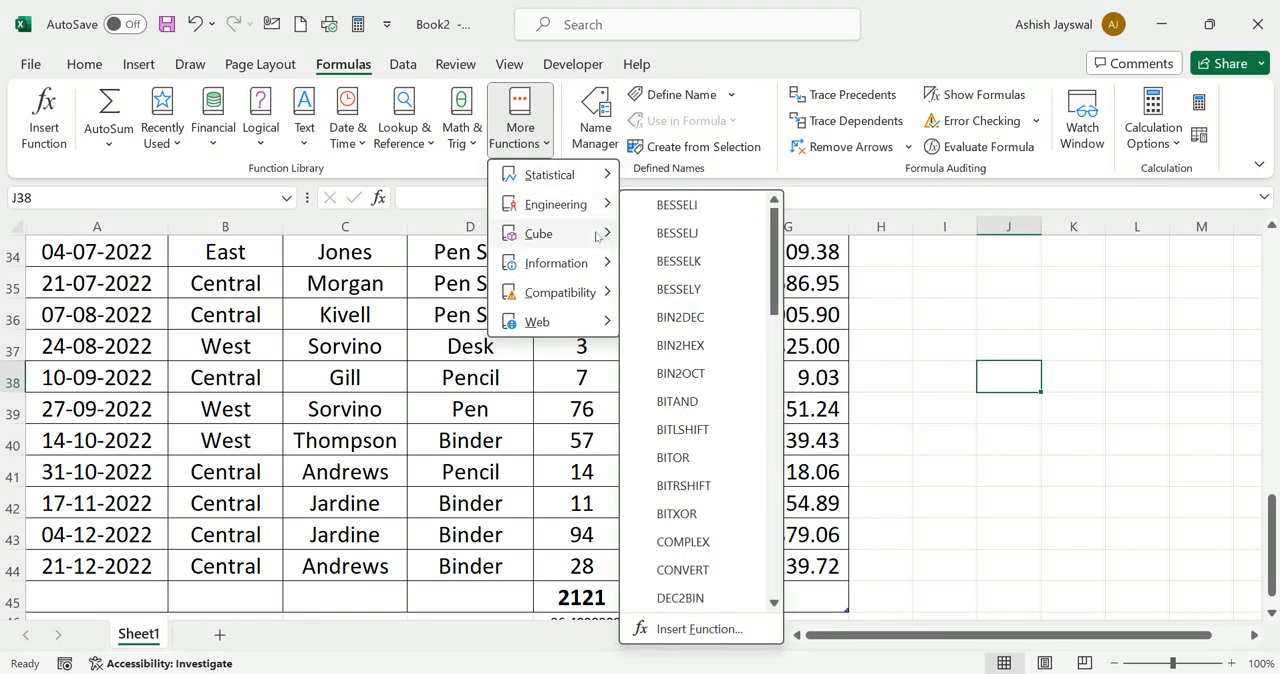
mouse_move(597, 236)
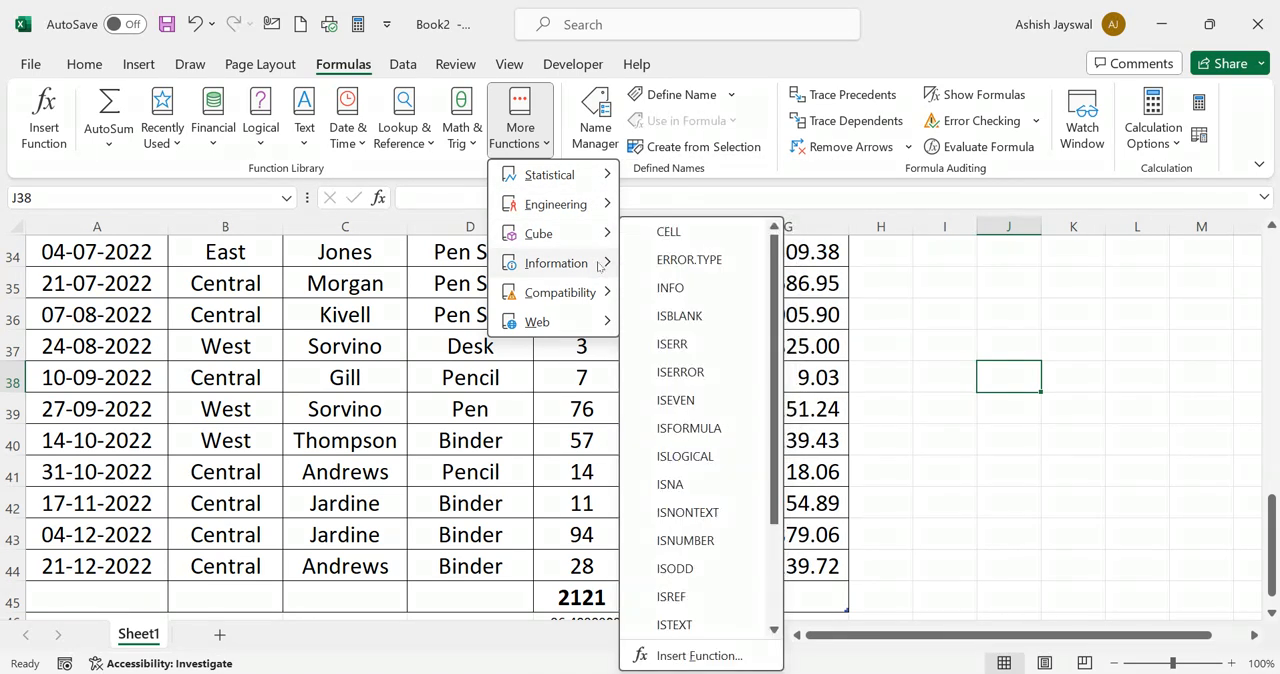
mouse_move(600, 307)
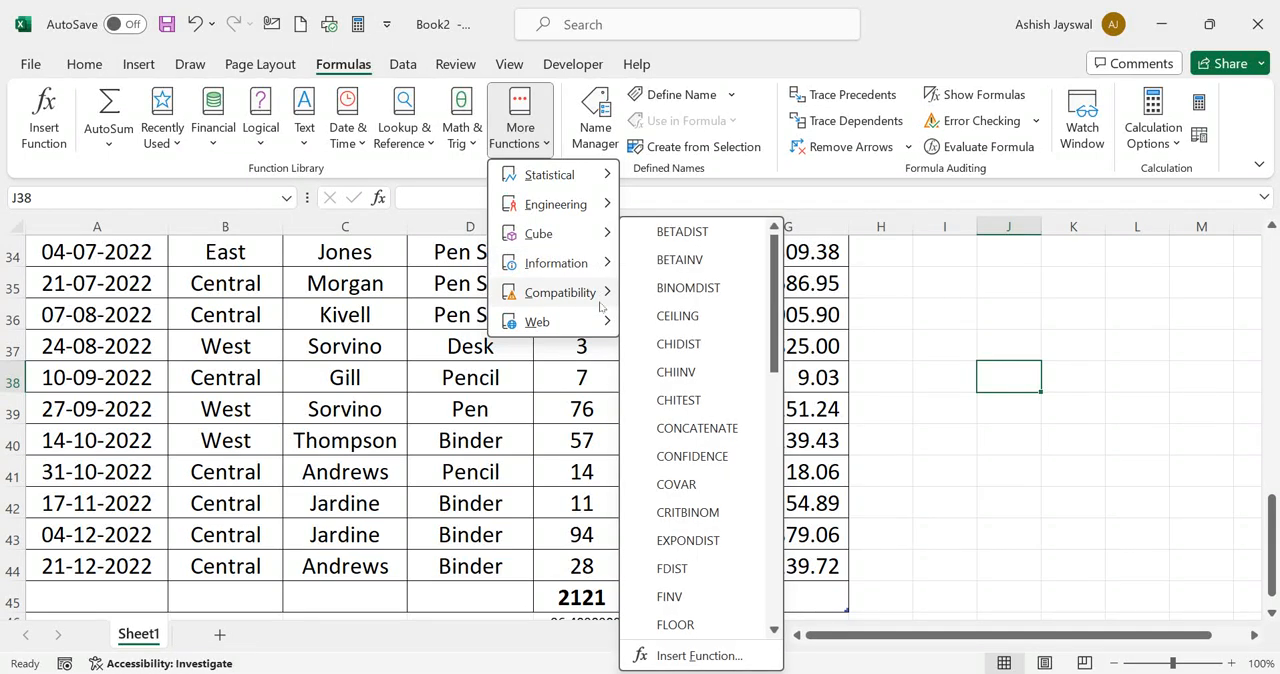
mouse_move(594, 329)
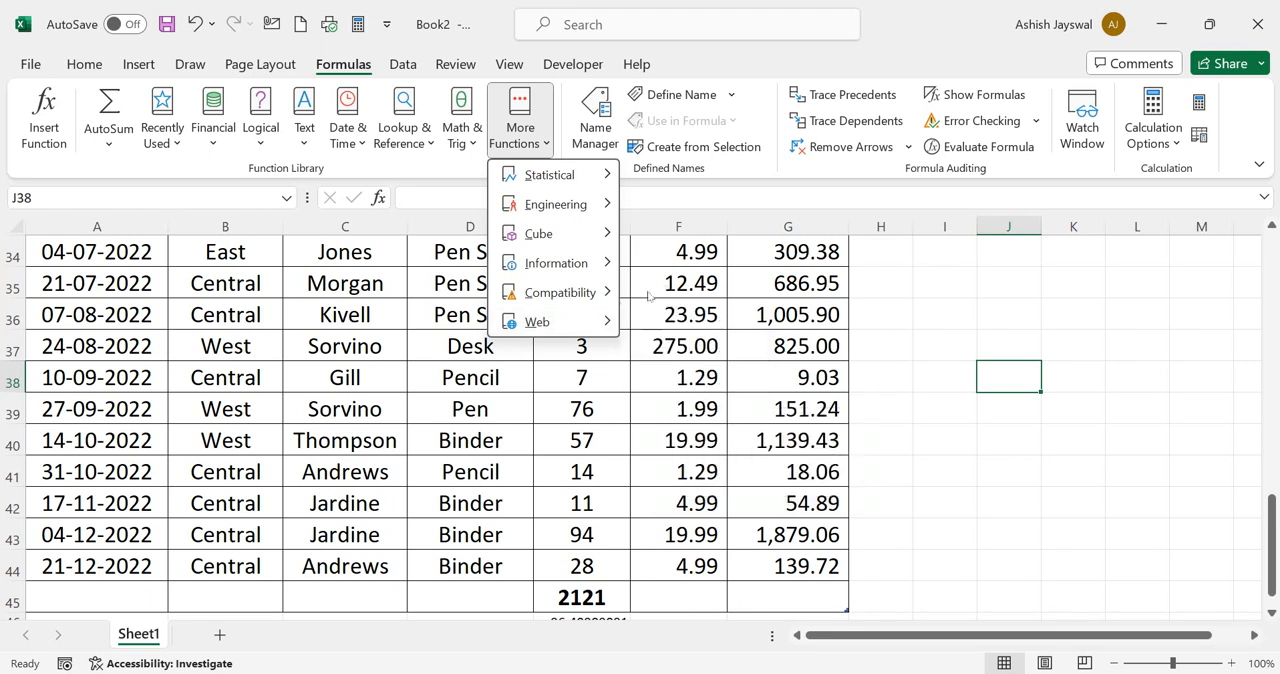
click(941, 325)
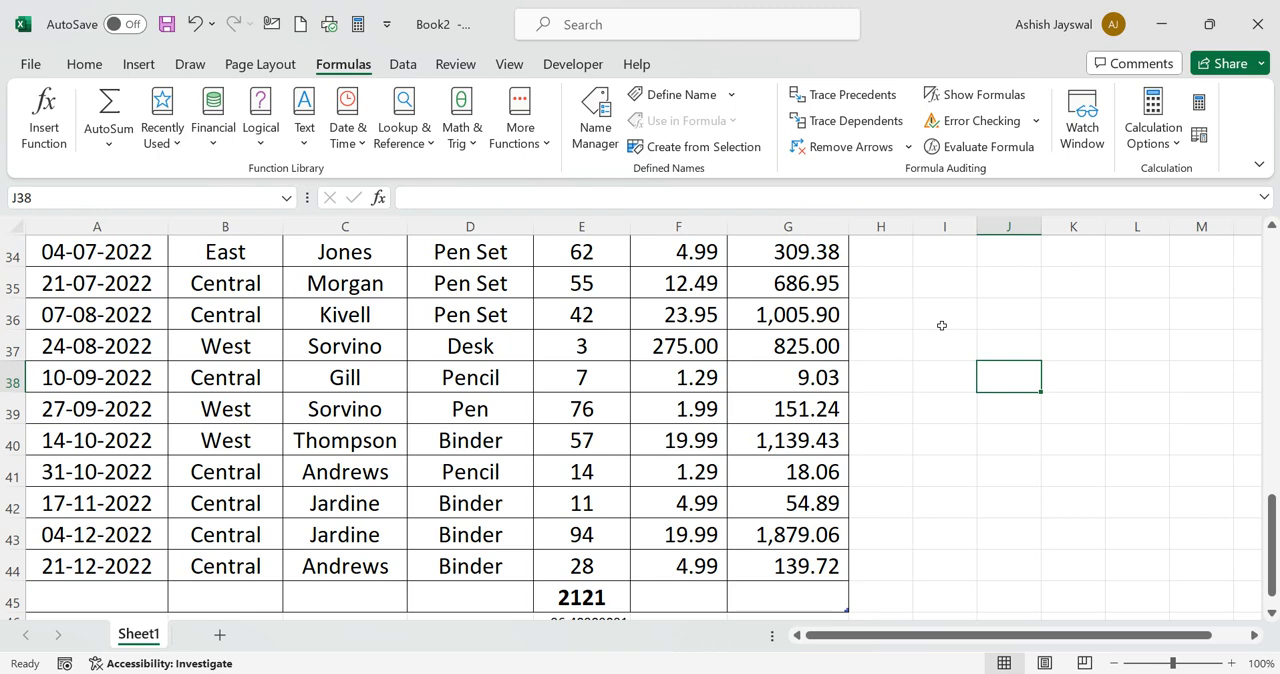
Widen column I beside the sales table, leaving cell I2 selected for a formula
scroll(803, 346, up, 11)
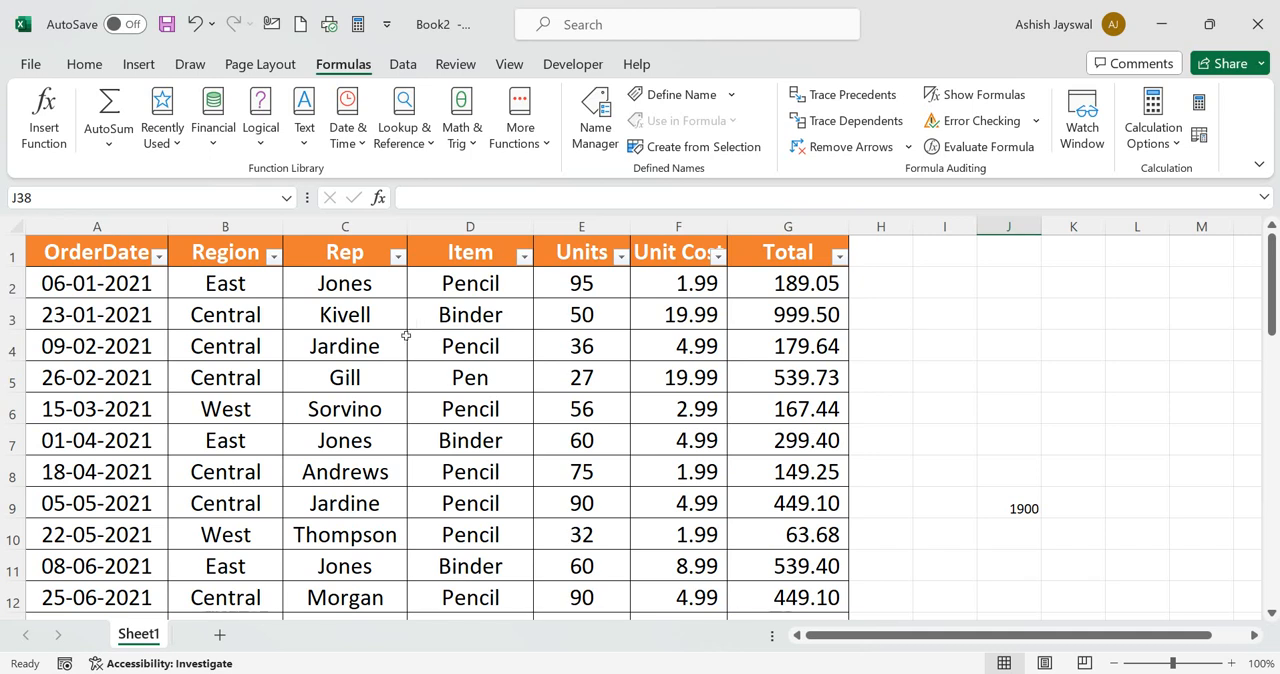
click(822, 284)
click(936, 277)
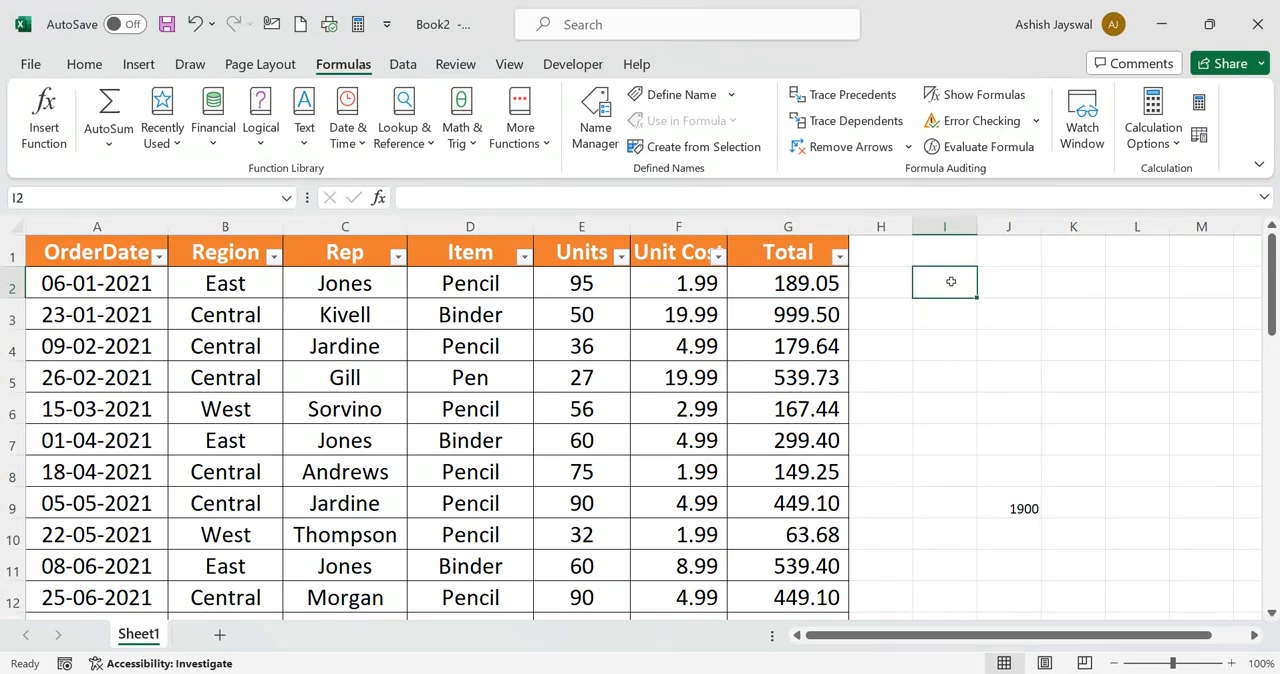
drag(977, 230, 1064, 235)
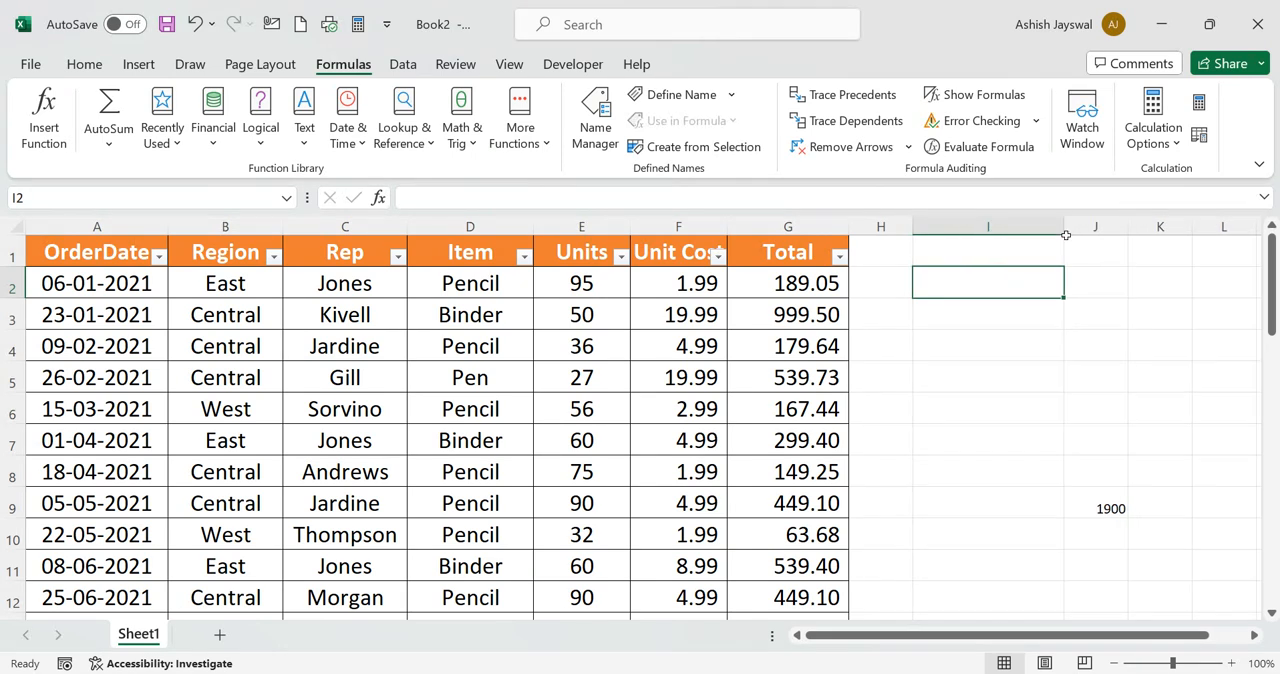
Rename the existing table name Table1 as Ordertable in the Name Manager
click(595, 118)
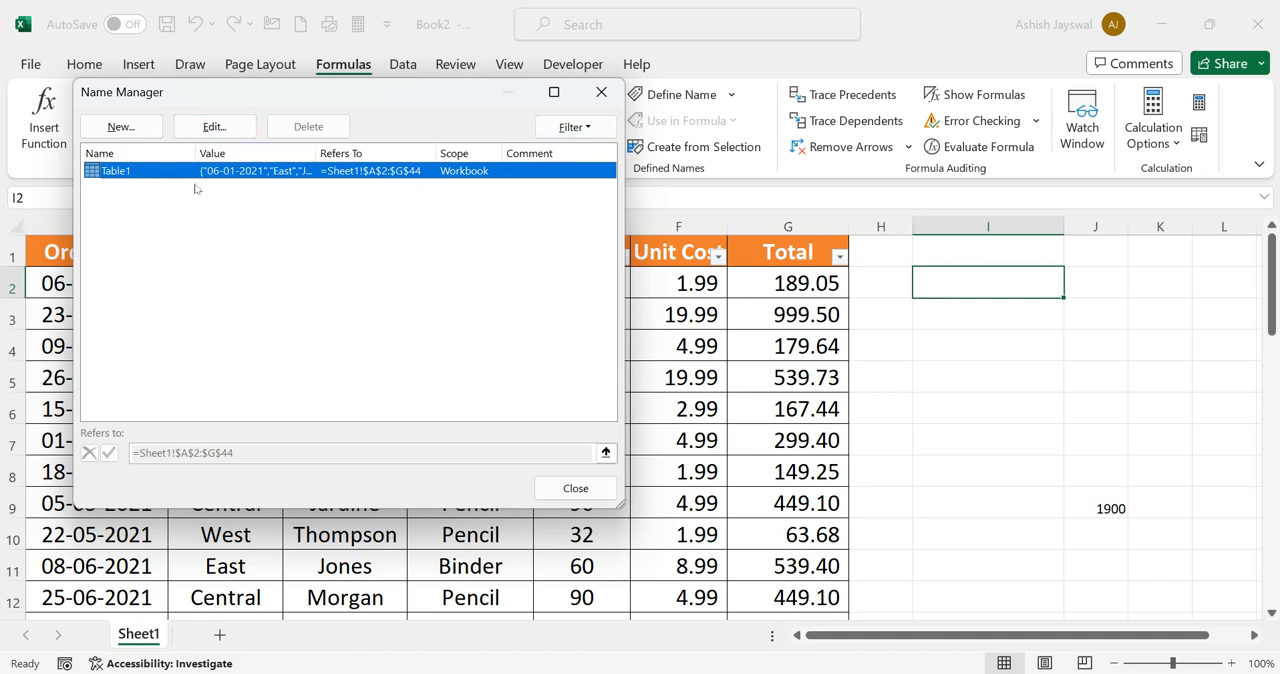
click(215, 130)
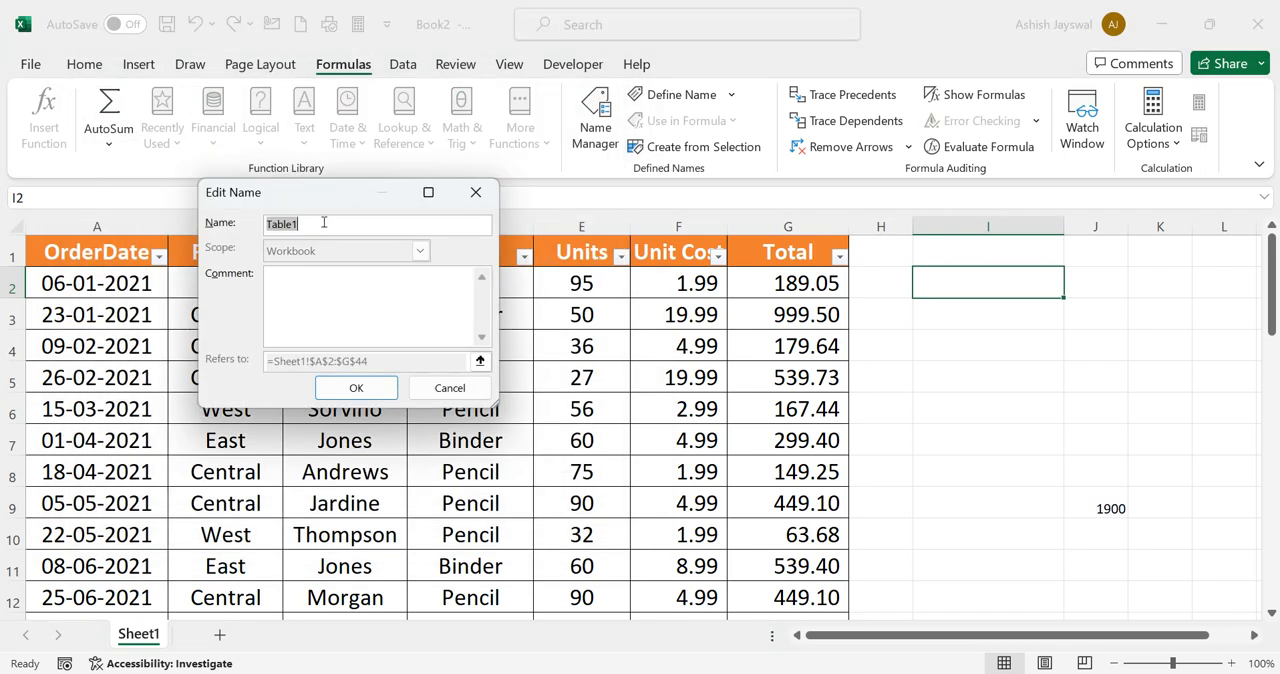
key(BackSpace)
text(Order t)
key(BackSpace)
key(BackSpace)
text(table)
click(333, 390)
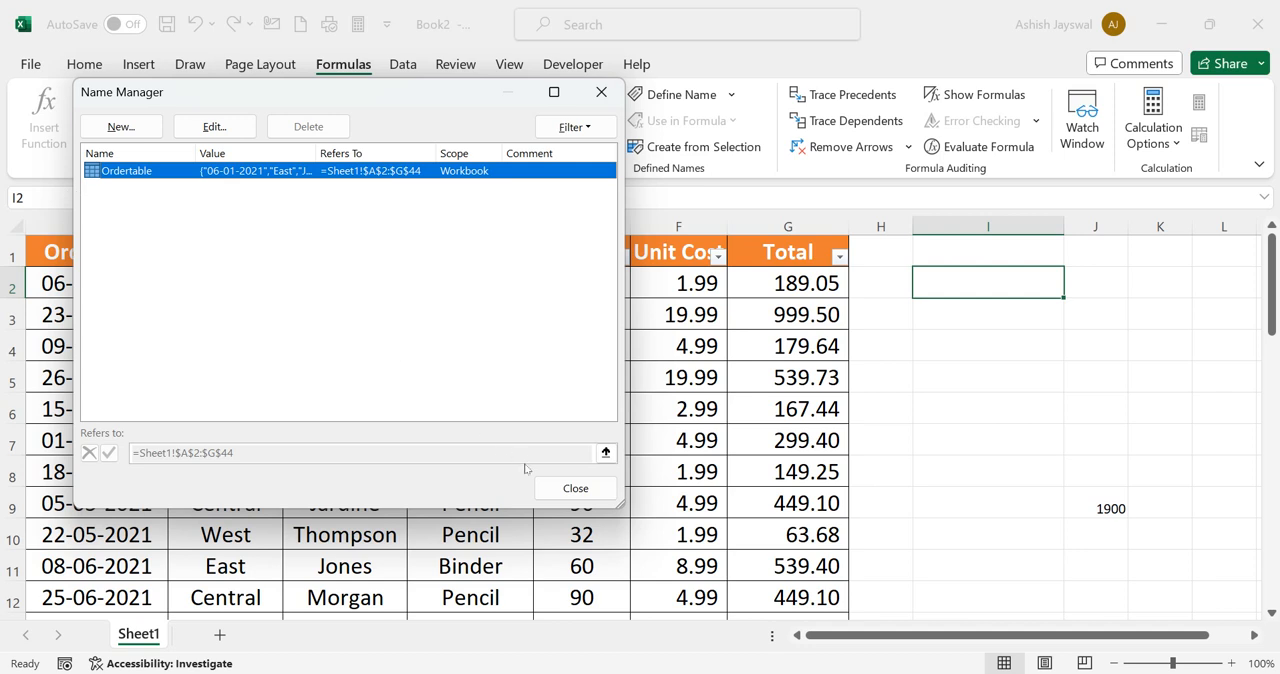
click(575, 489)
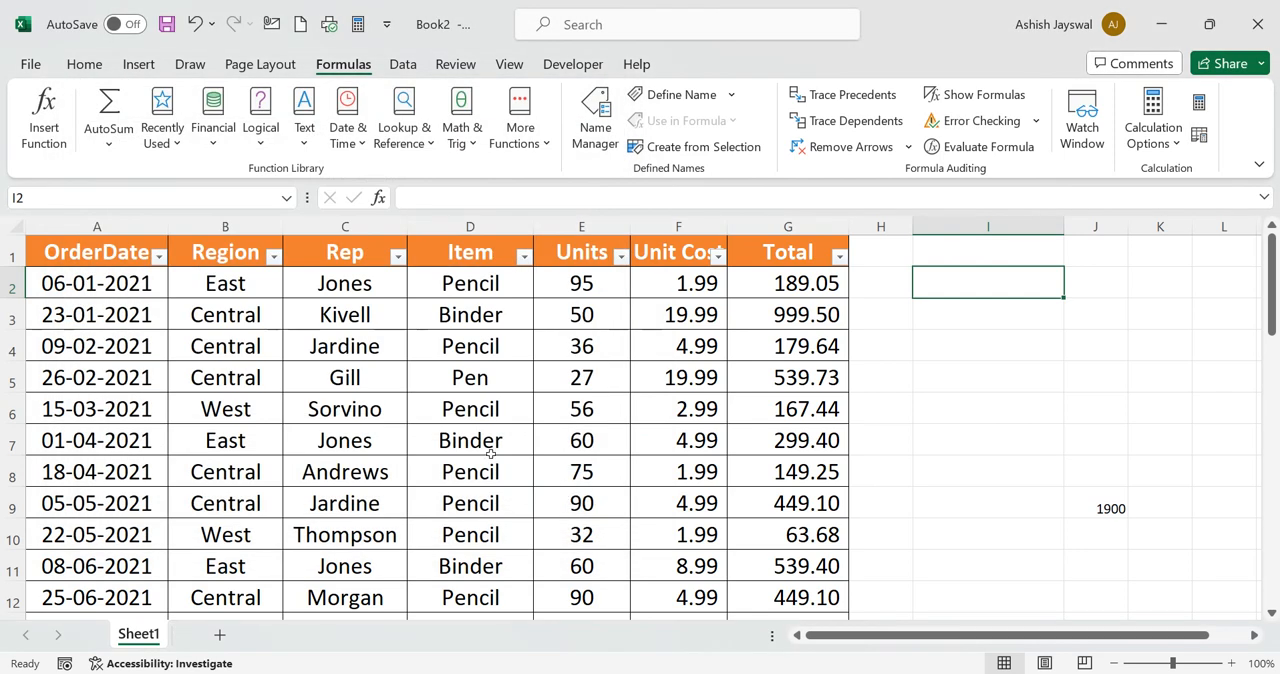
click(605, 130)
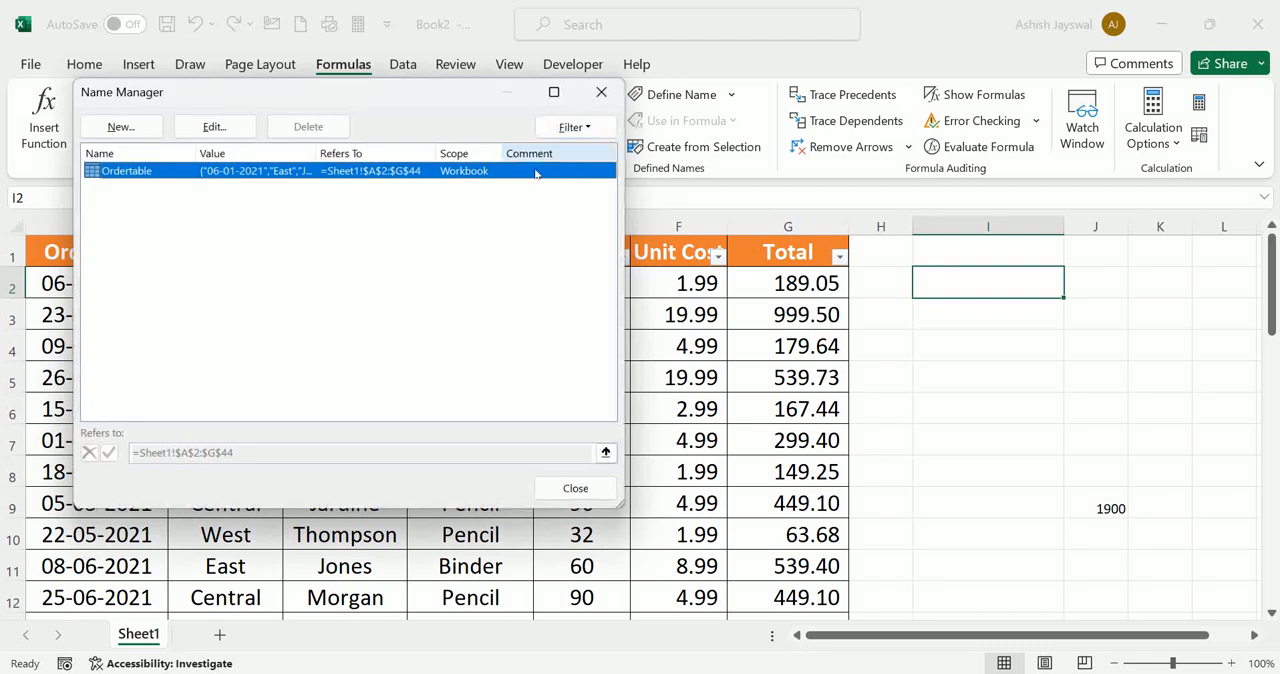
click(120, 127)
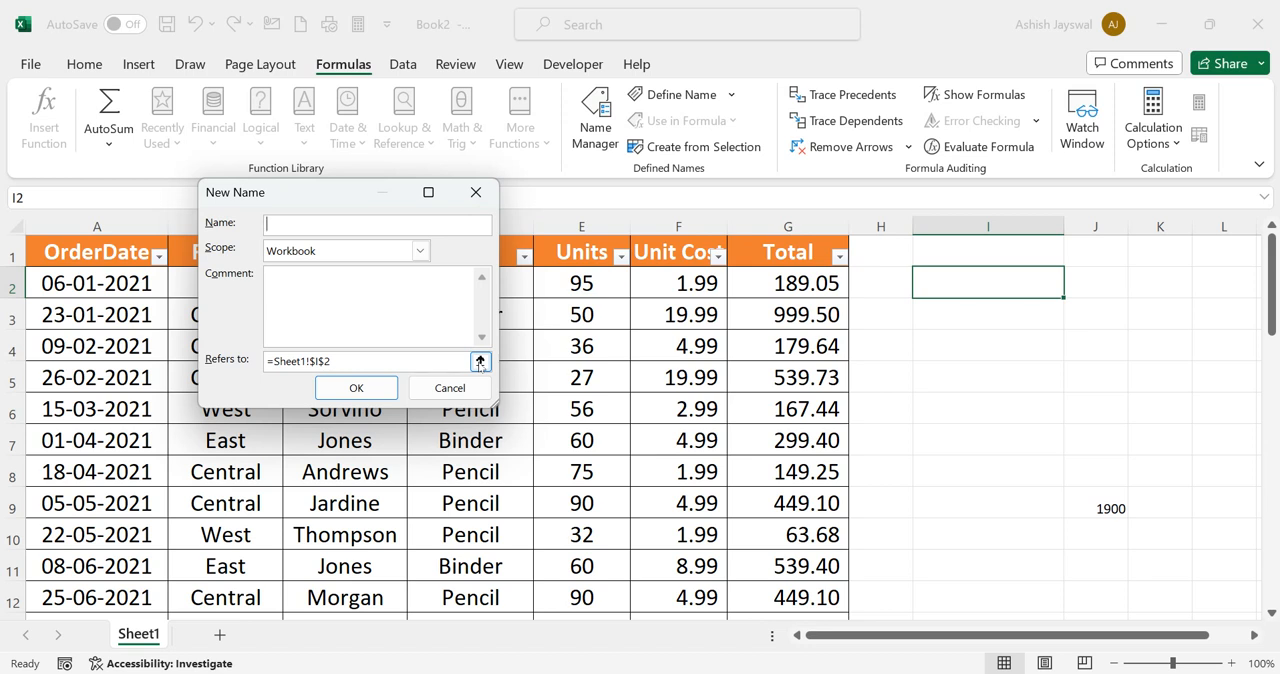
click(475, 191)
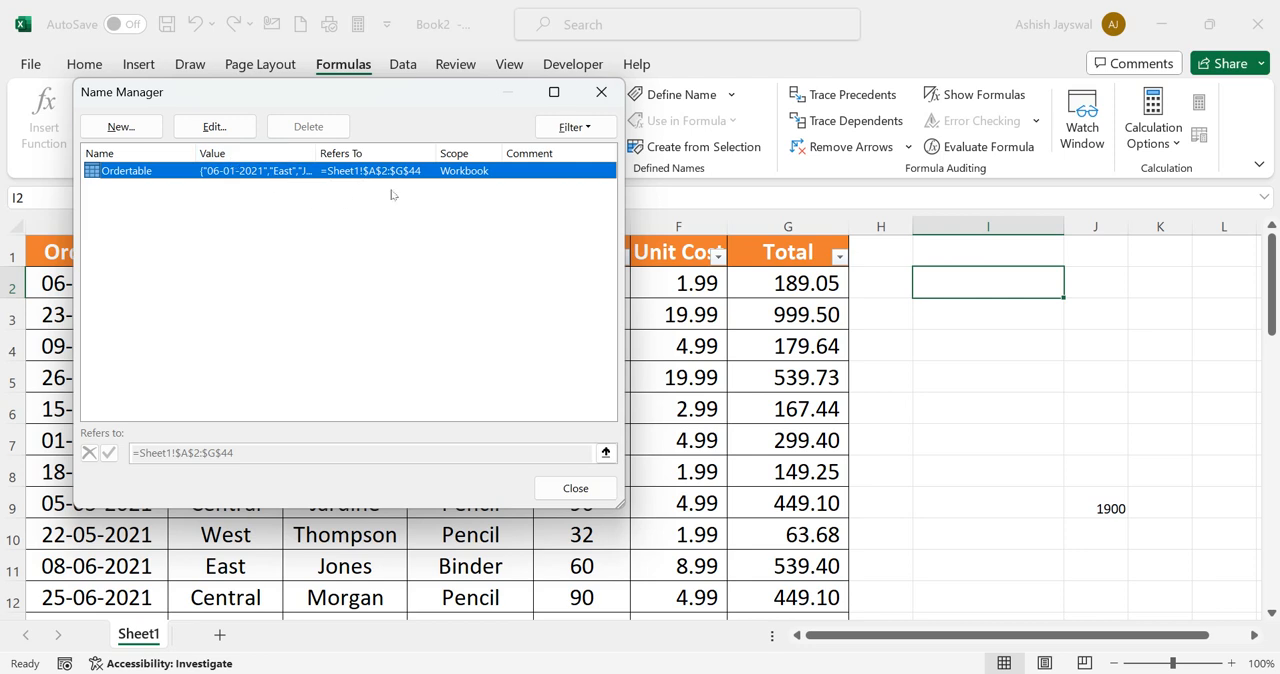
click(599, 91)
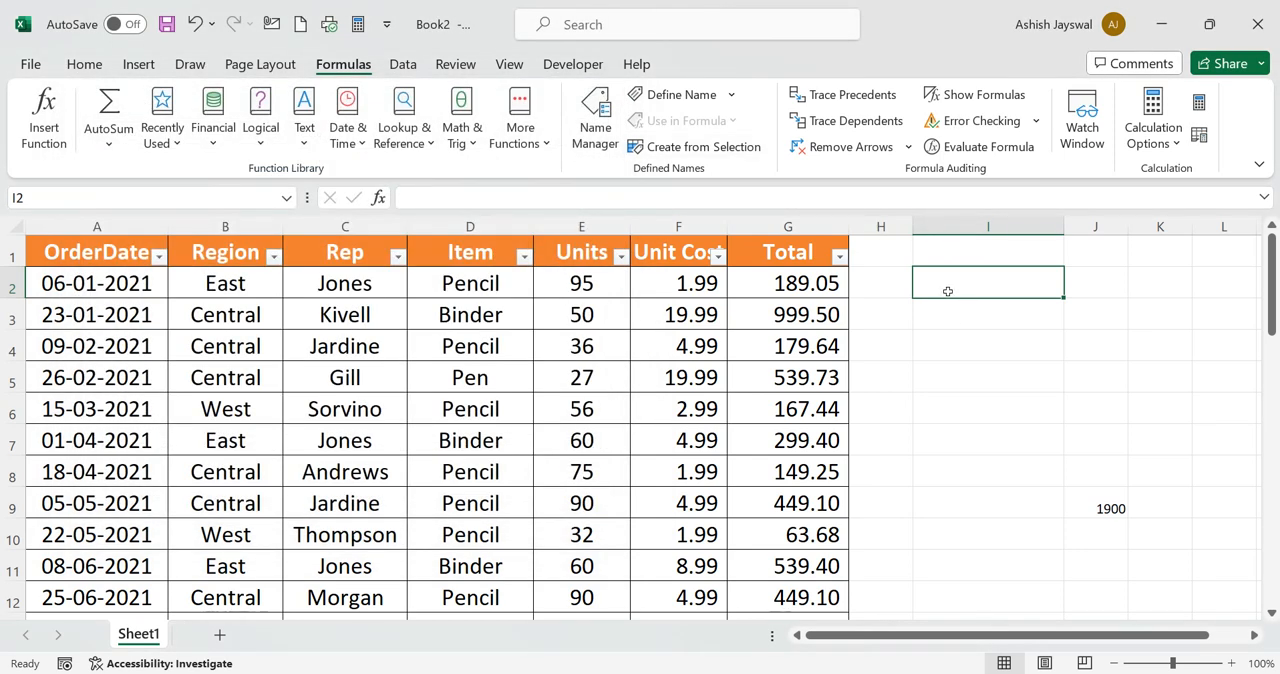
Enter the formula =SUM(Ordertable) in cell I2 to add up the whole named table
text(=sum)
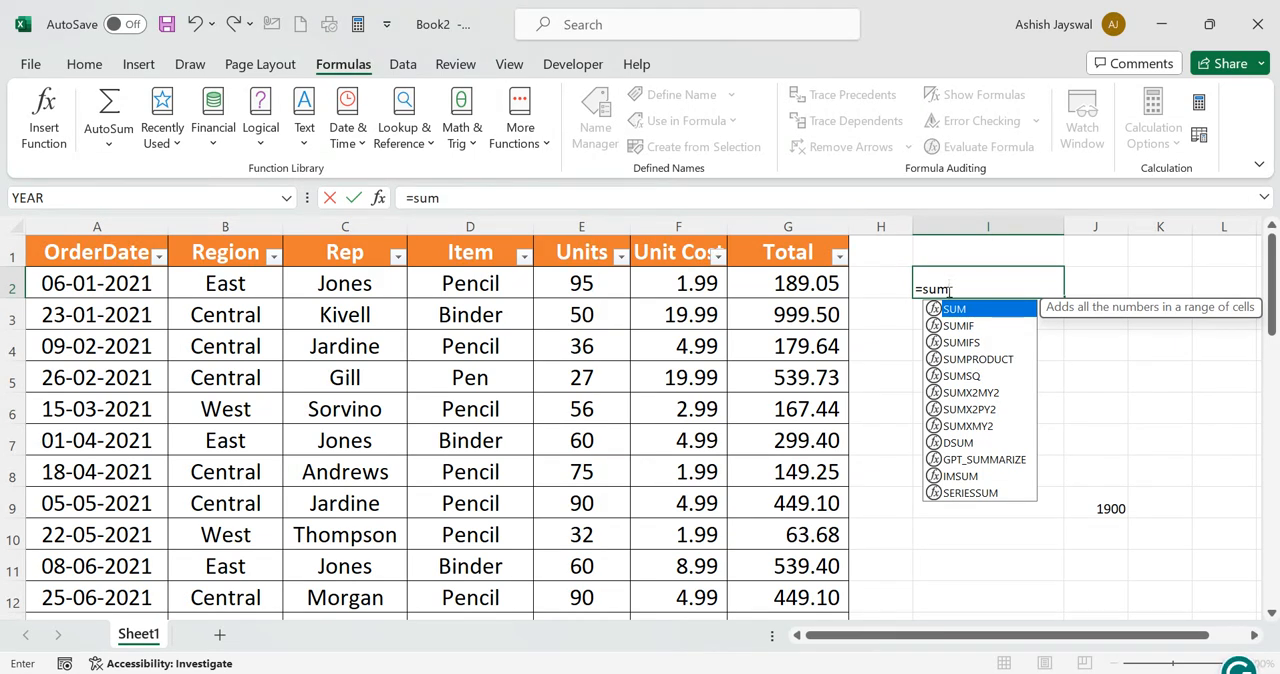
text(()
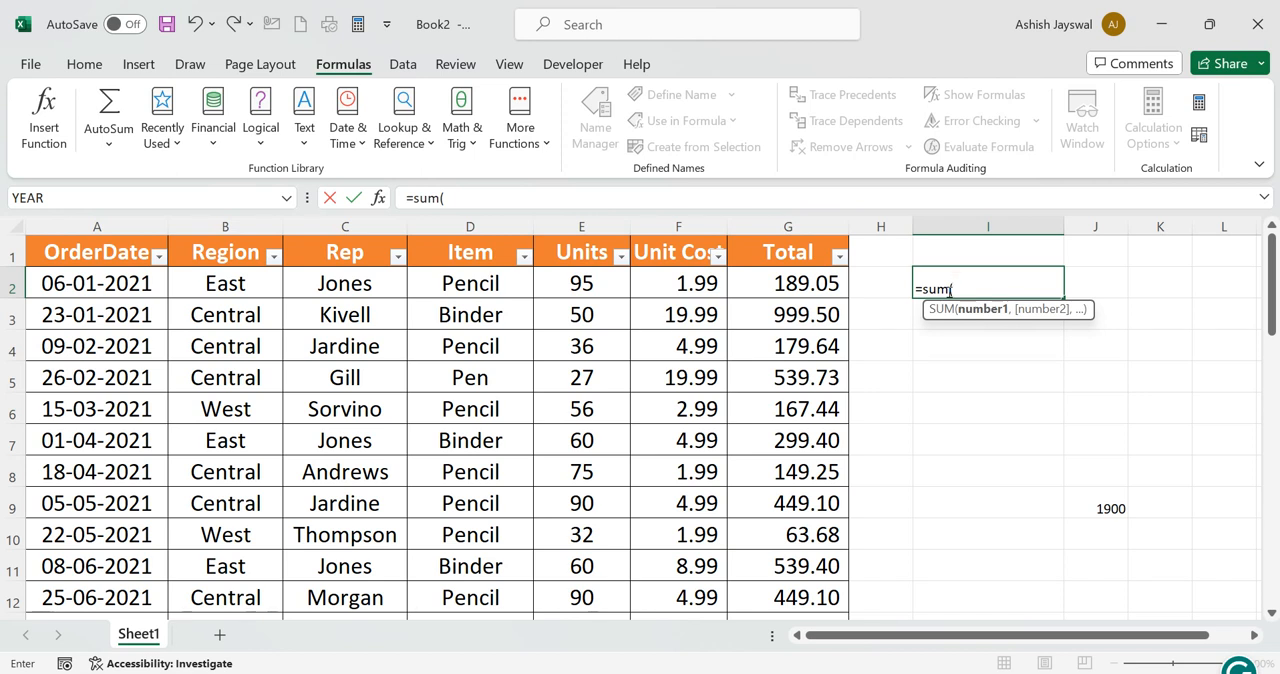
text(orde)
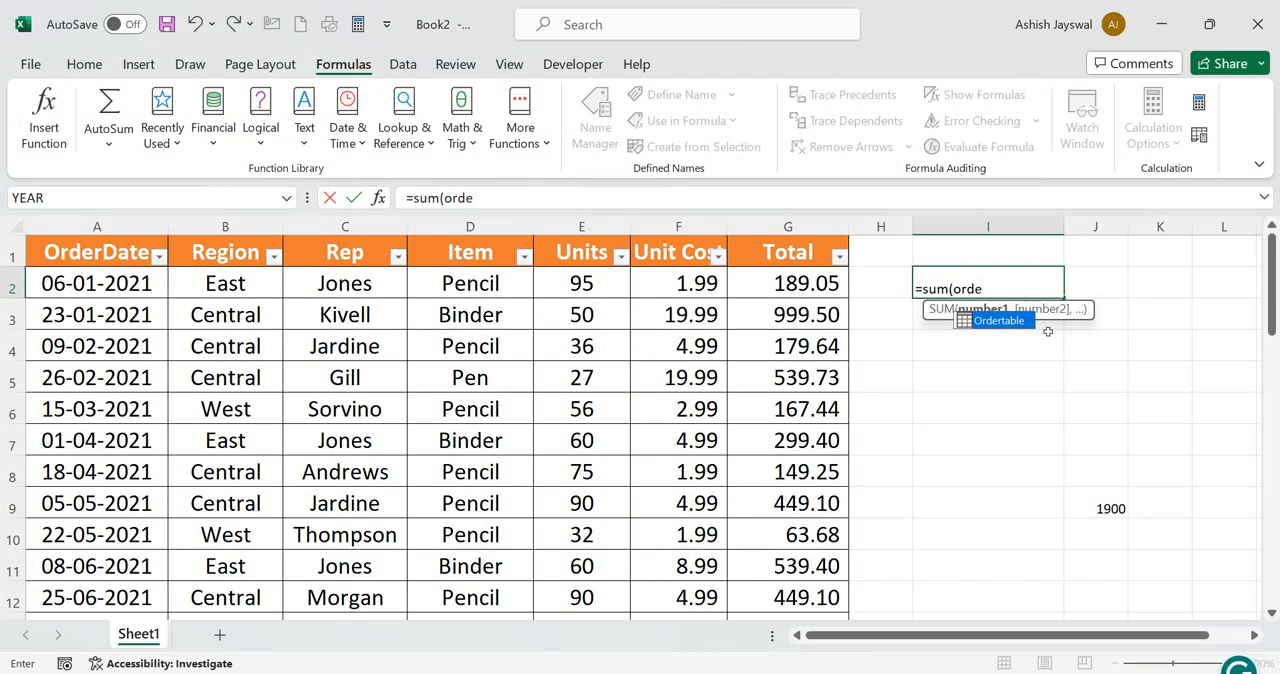
double_click(996, 322)
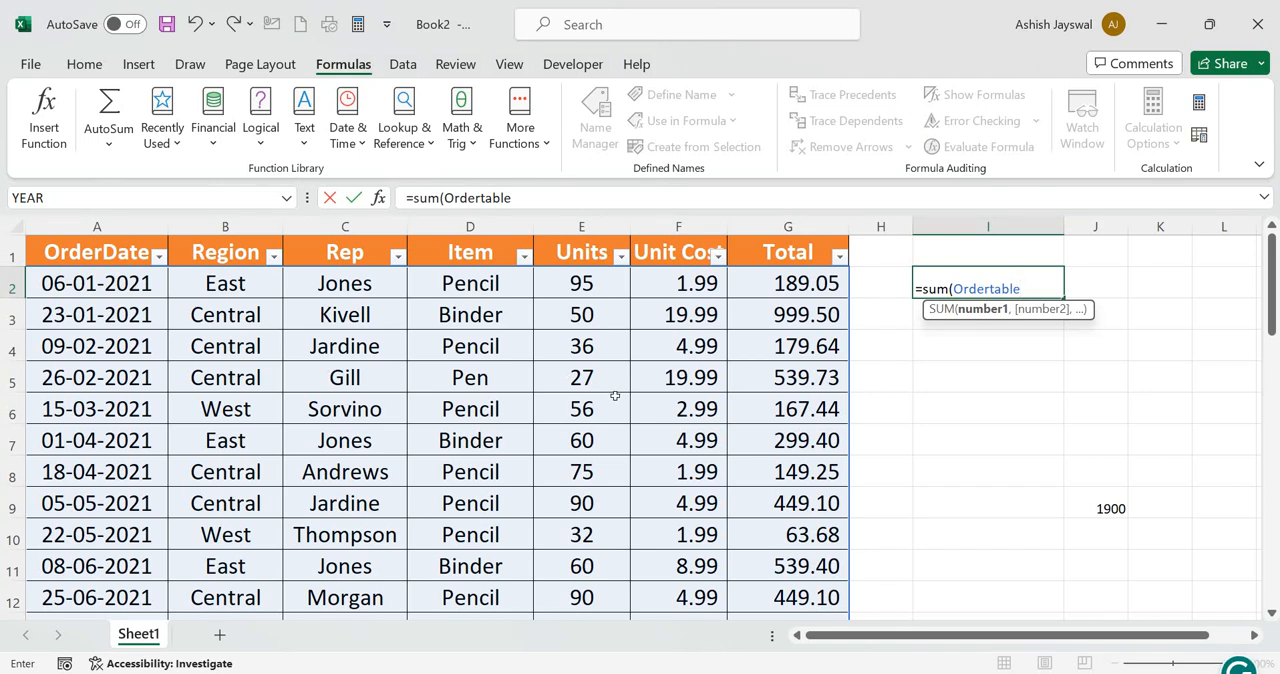
text())
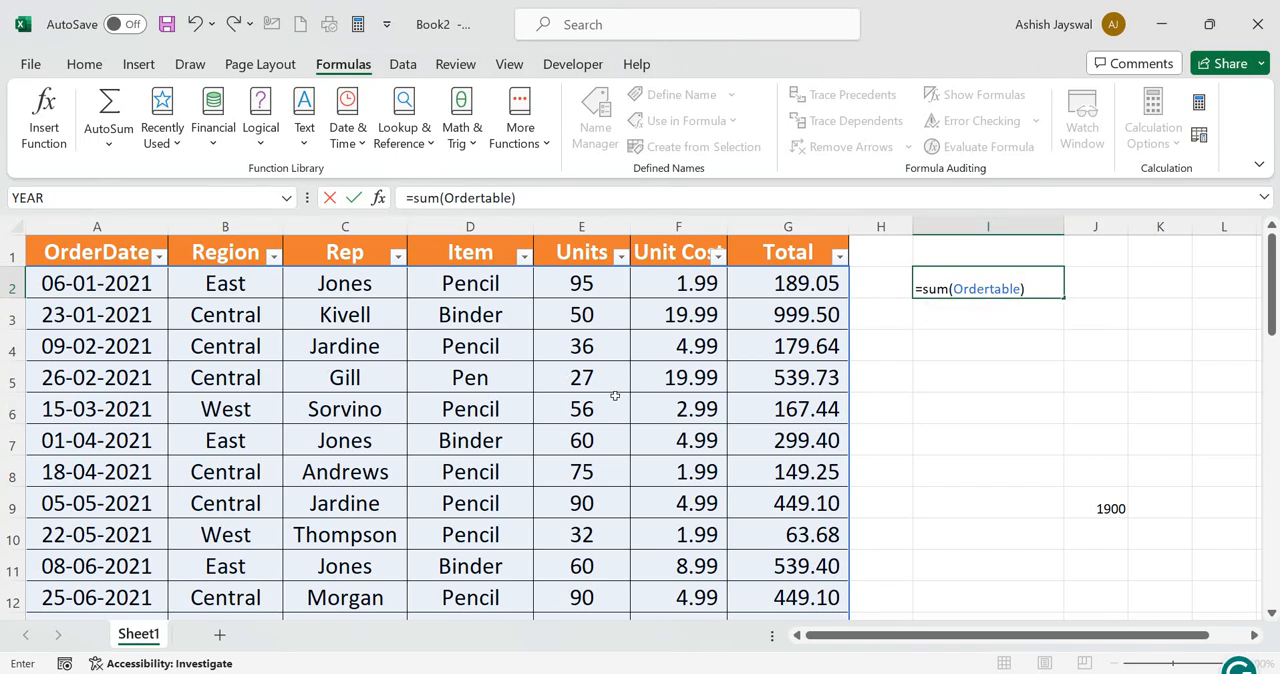
key(Return)
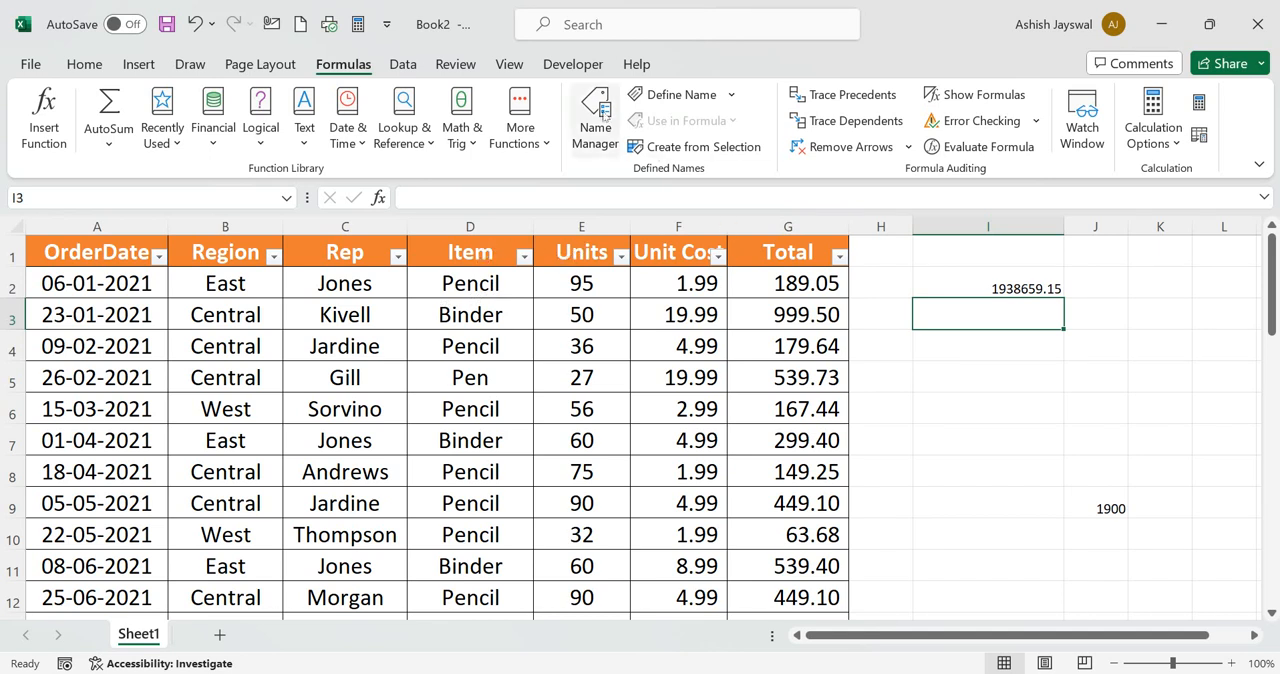
Define the workbook-scope name Totalunit, referring to the Units column's header and data in Ordertable
click(684, 98)
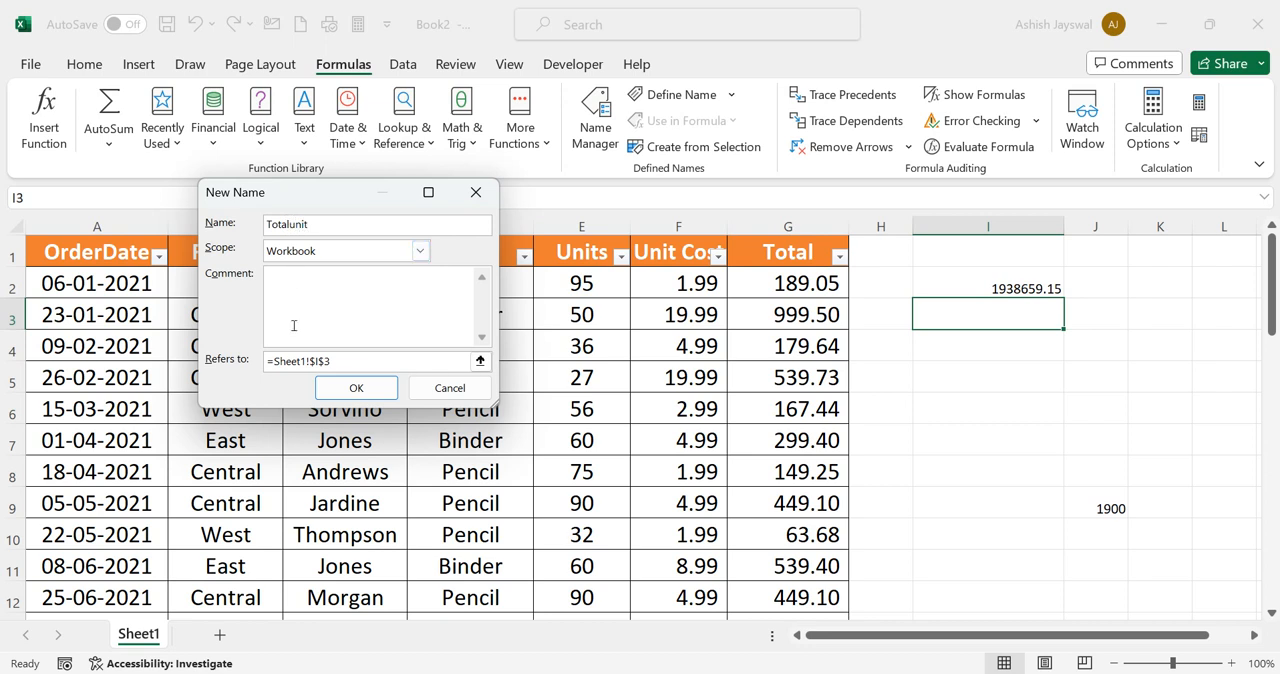
click(480, 361)
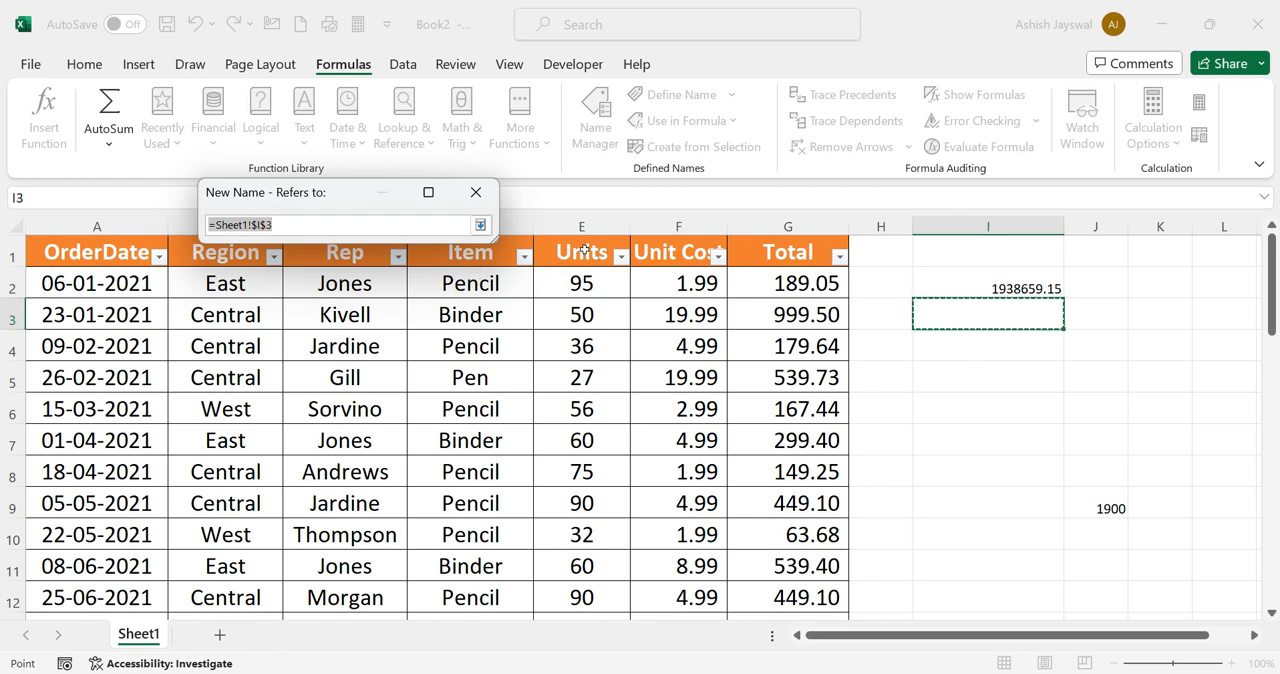
drag(598, 254, 576, 545)
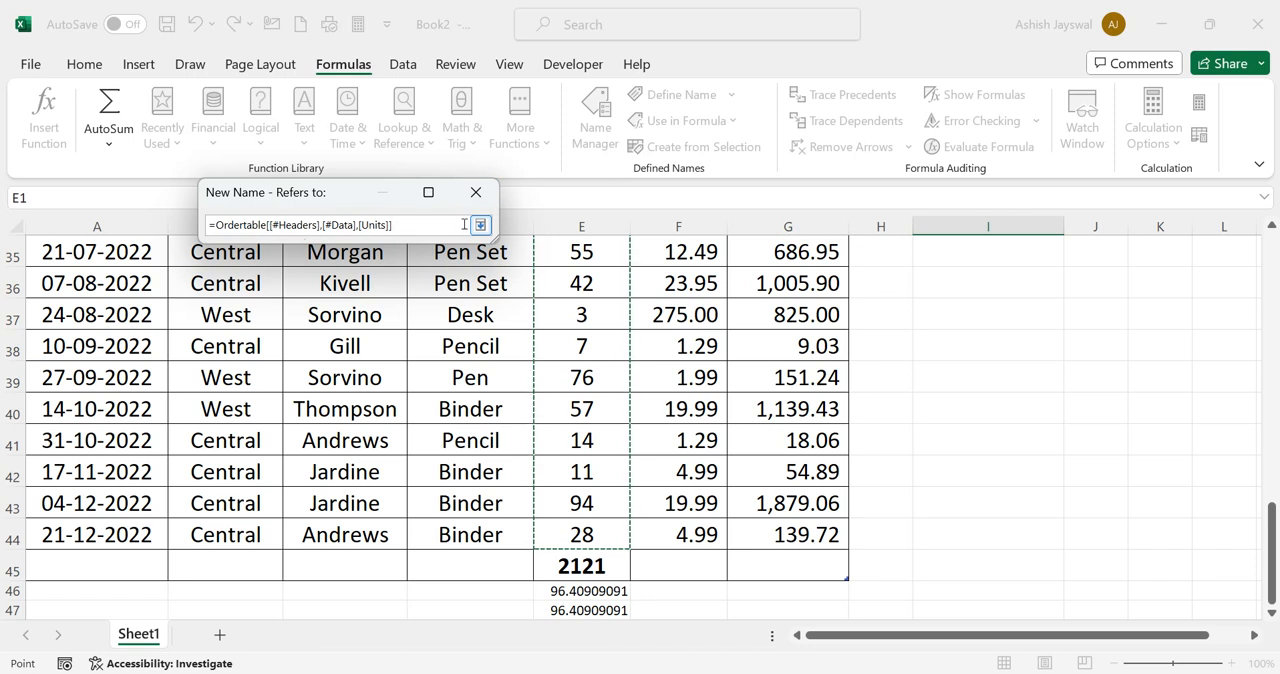
click(481, 225)
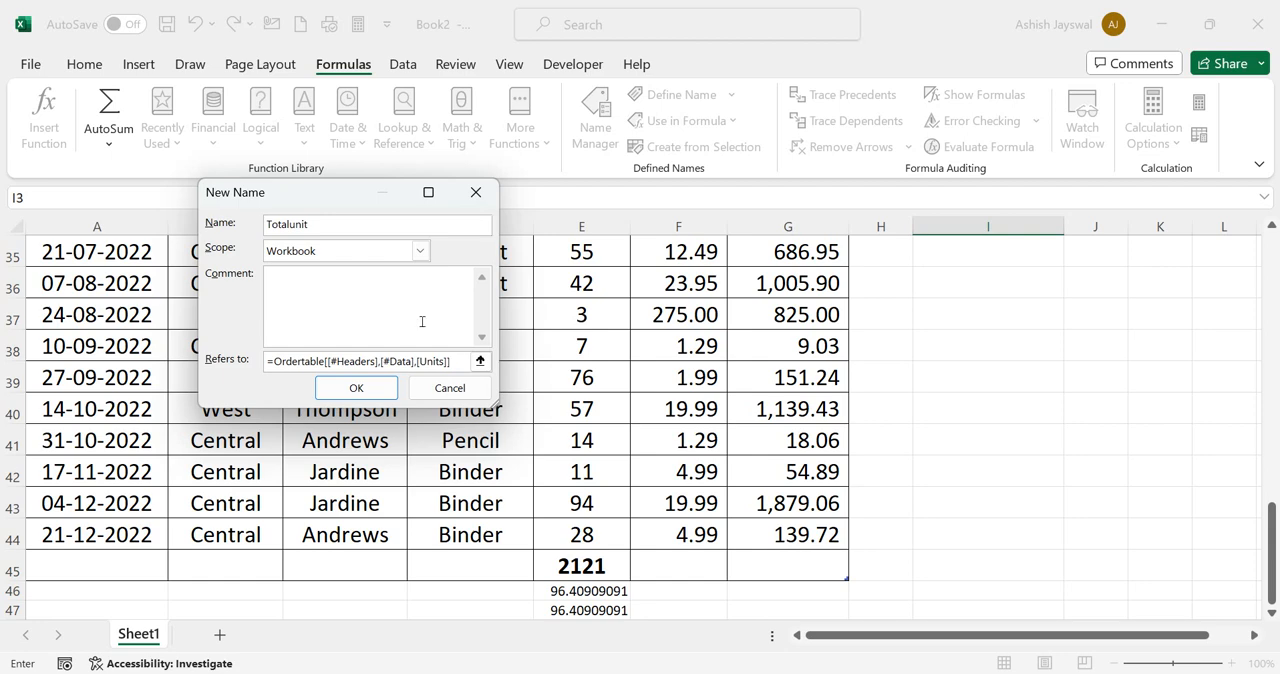
click(370, 390)
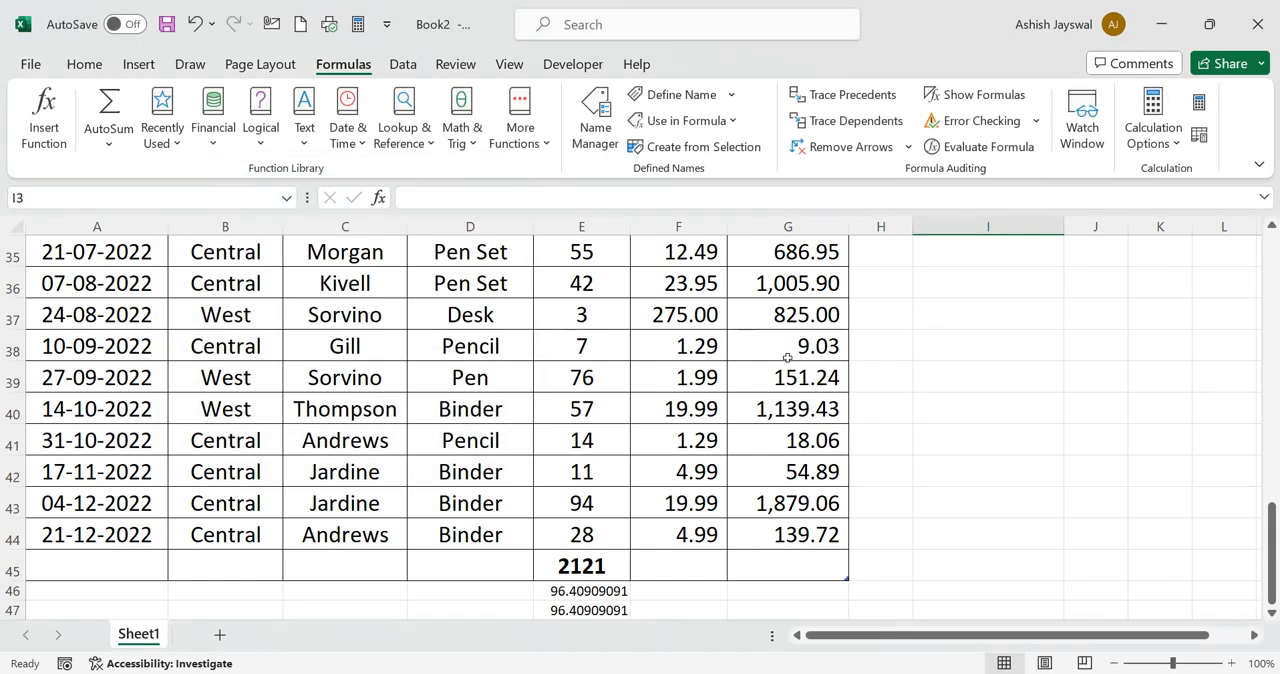
Enter the formula =SUM(Totalunit) in cell I3 to total the named Units range
scroll(787, 357, up, 11)
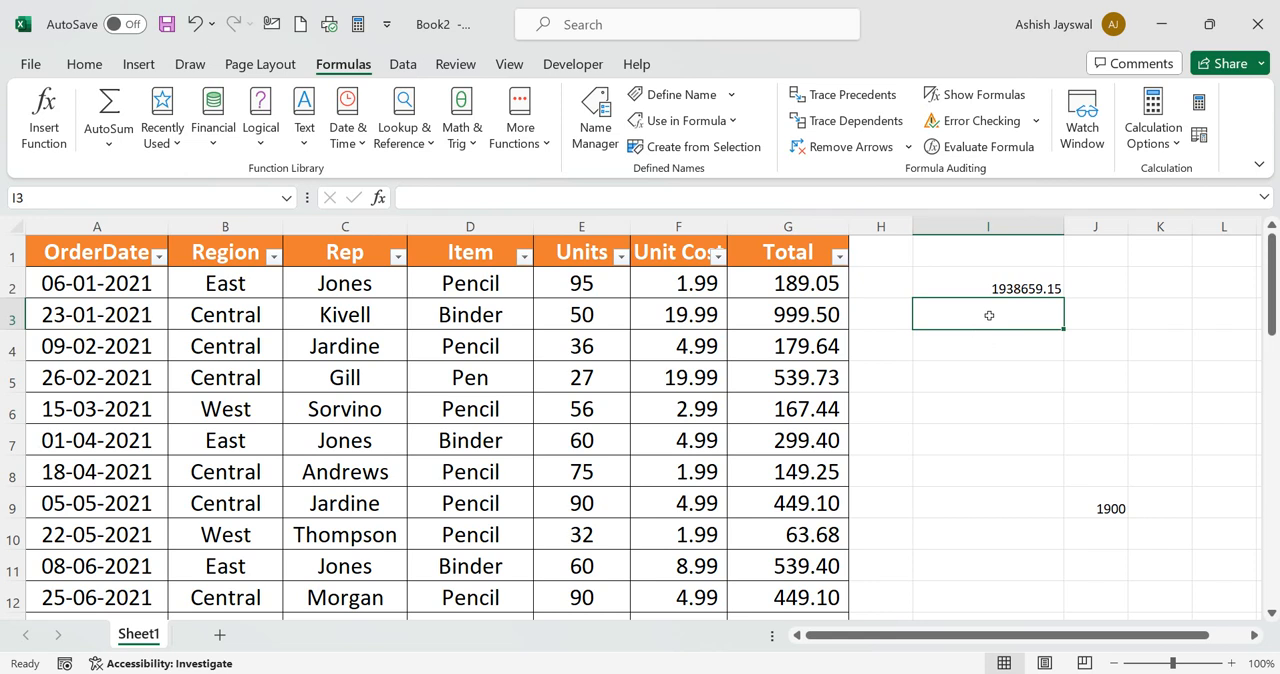
text(=su)
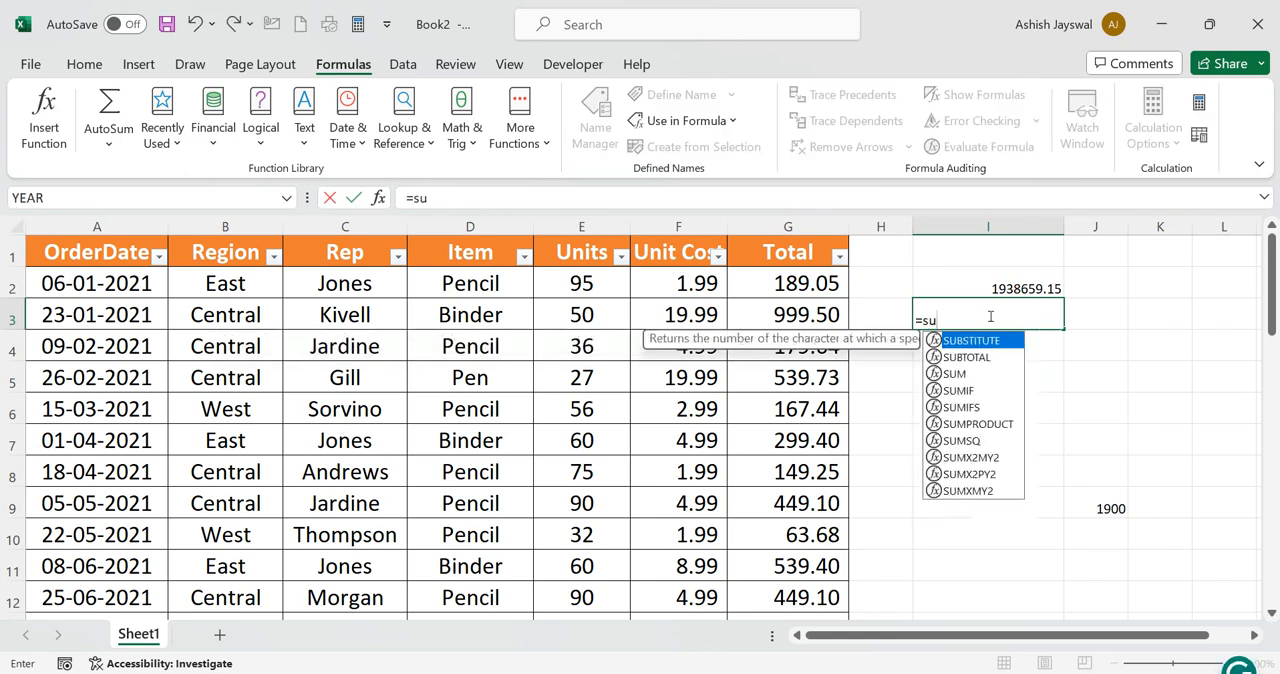
text(m()
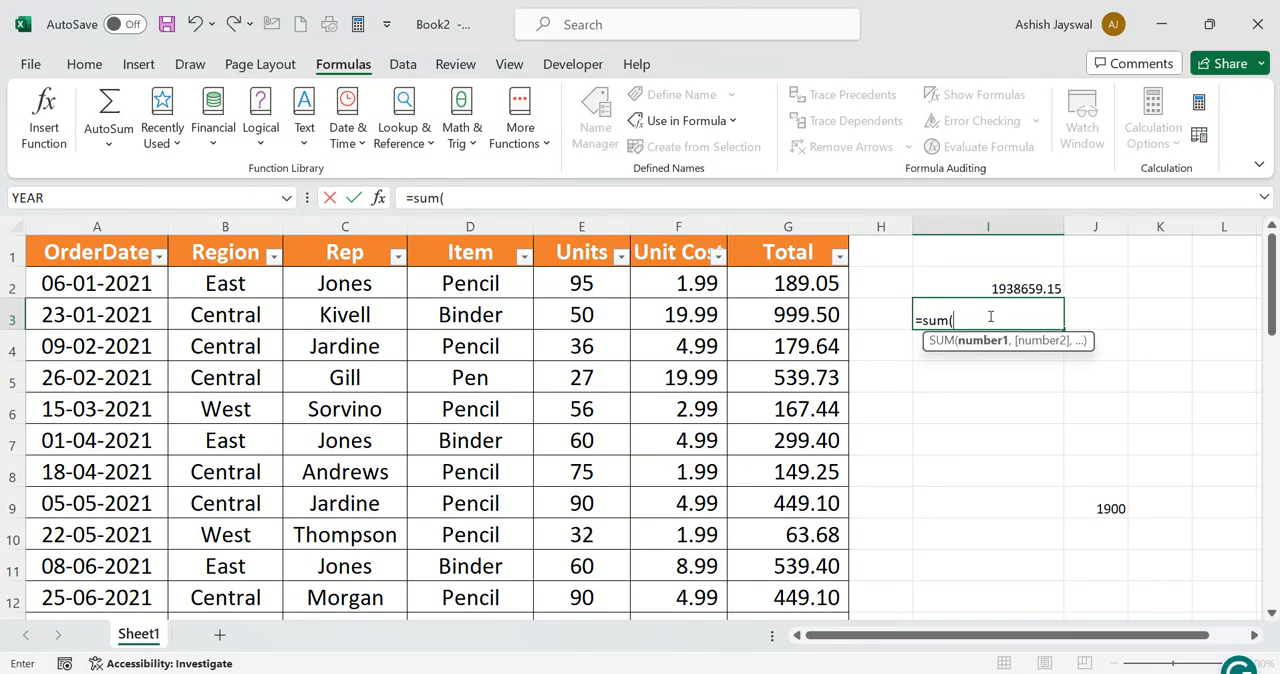
text(t)
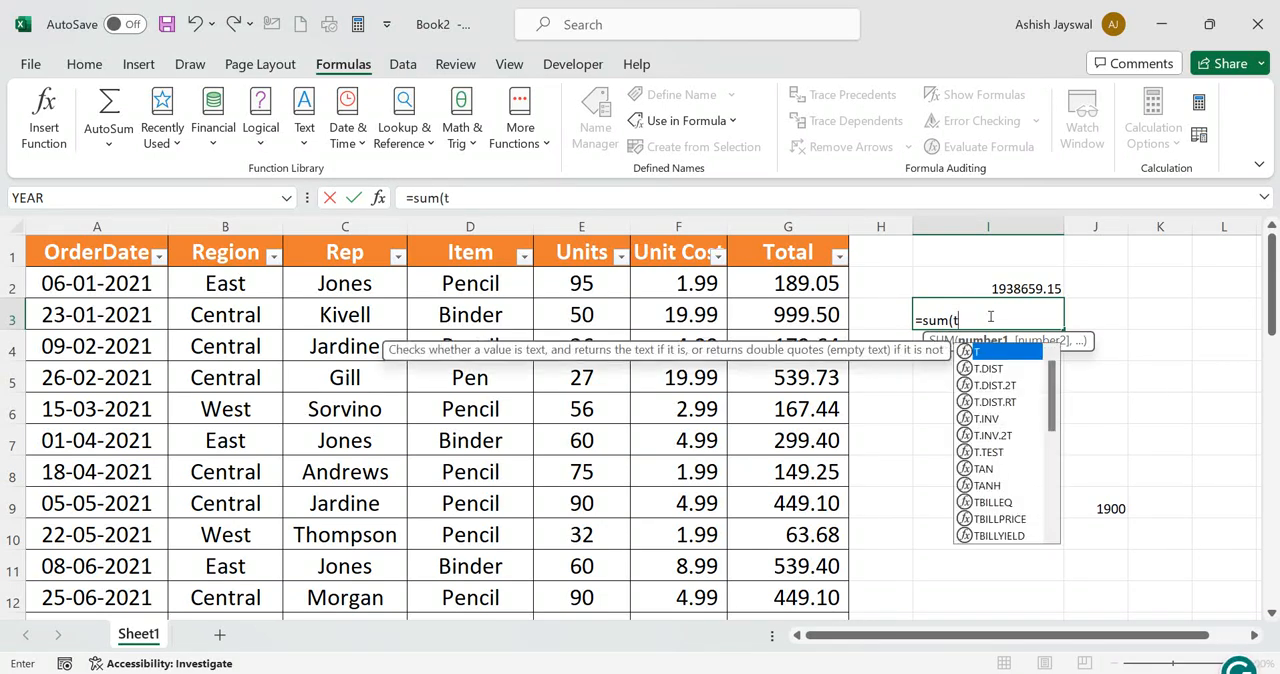
text(ot)
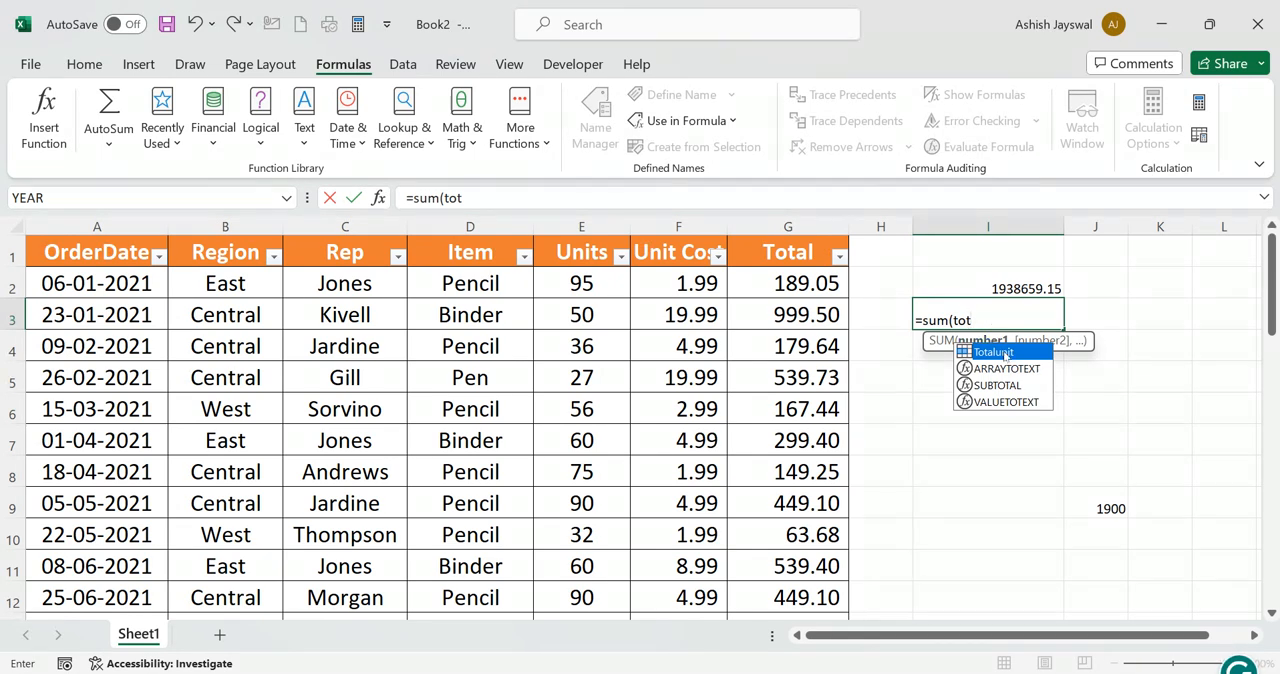
double_click(1005, 354)
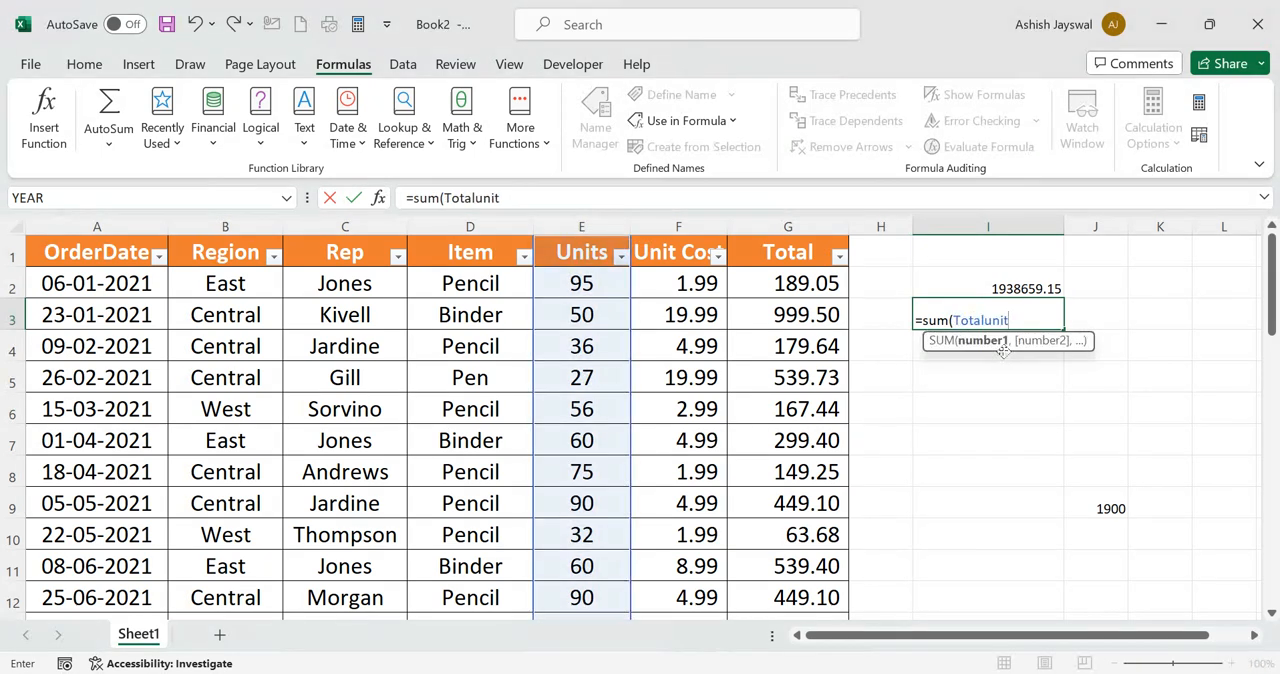
text())
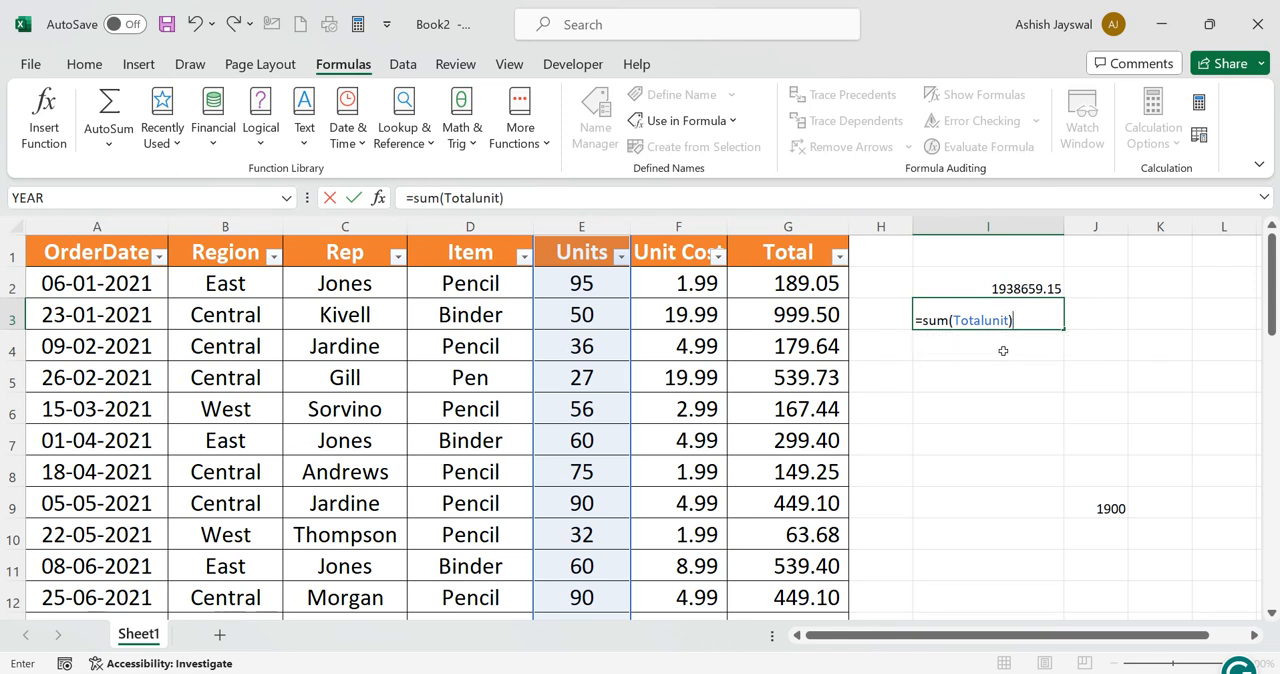
key(Return)
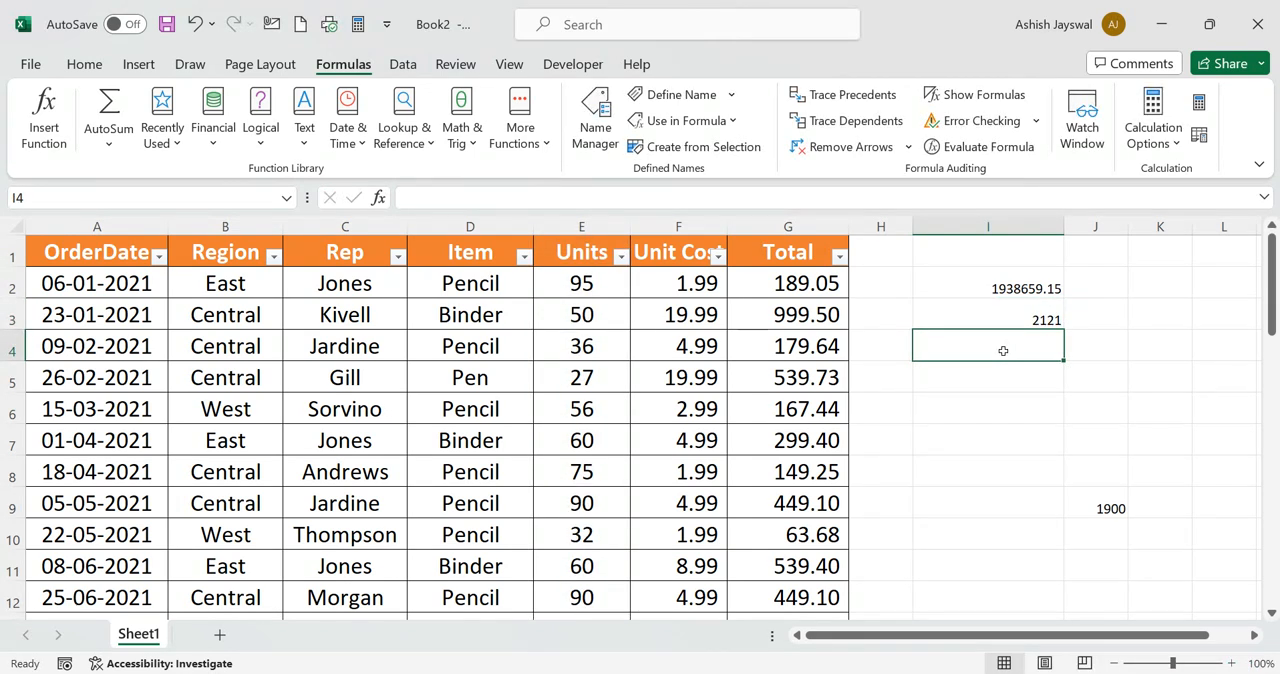
Compare the formula and result in I3 with the Units column's total in E45
click(986, 311)
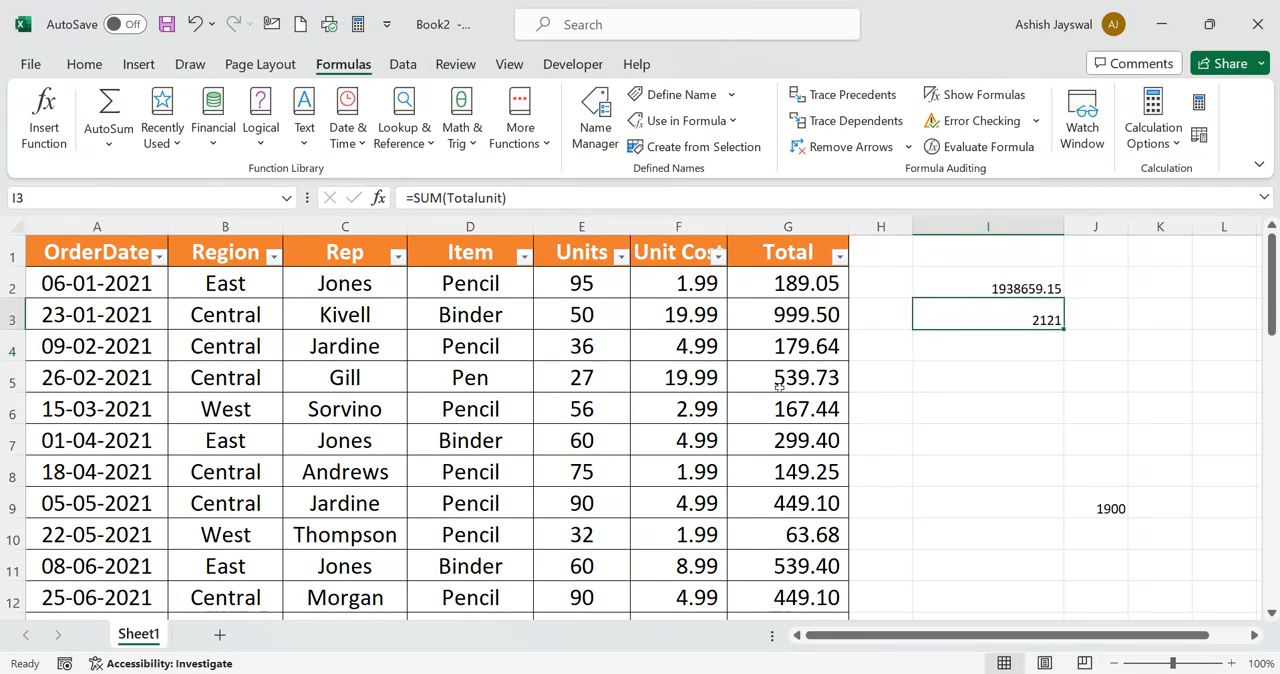
scroll(775, 392, down, 4)
scroll(773, 394, down, 10)
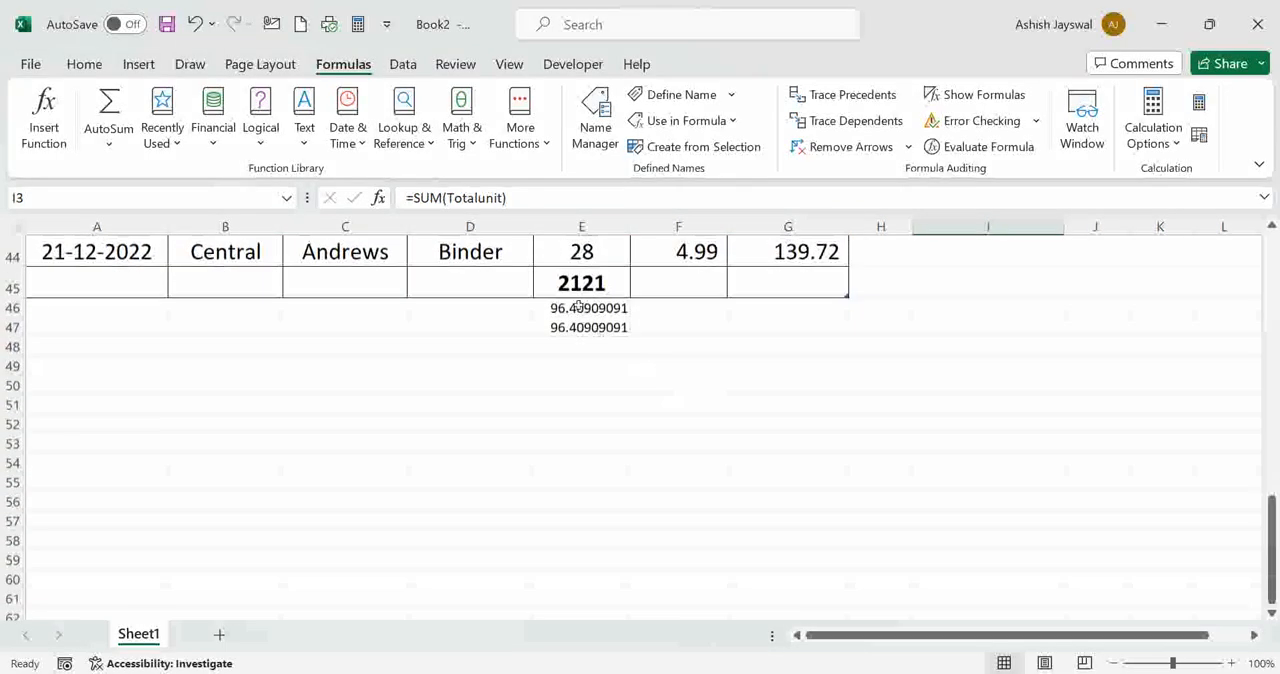
click(568, 284)
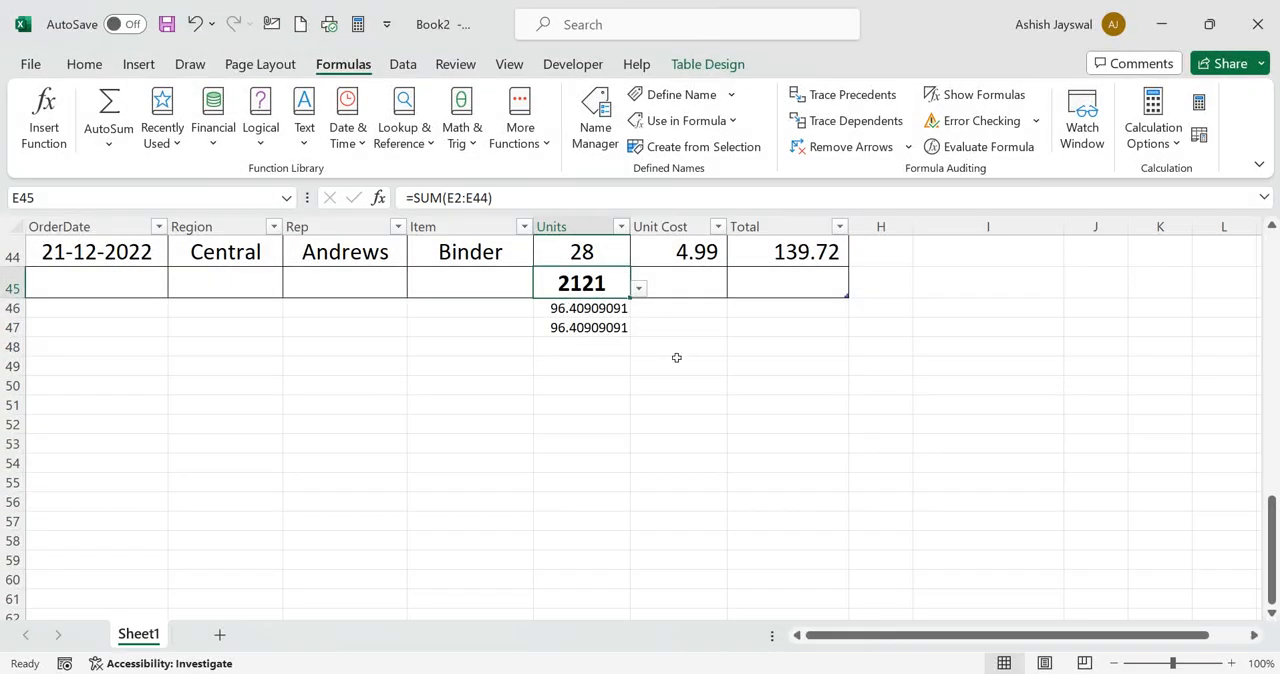
scroll(675, 357, up, 1)
scroll(677, 357, up, 13)
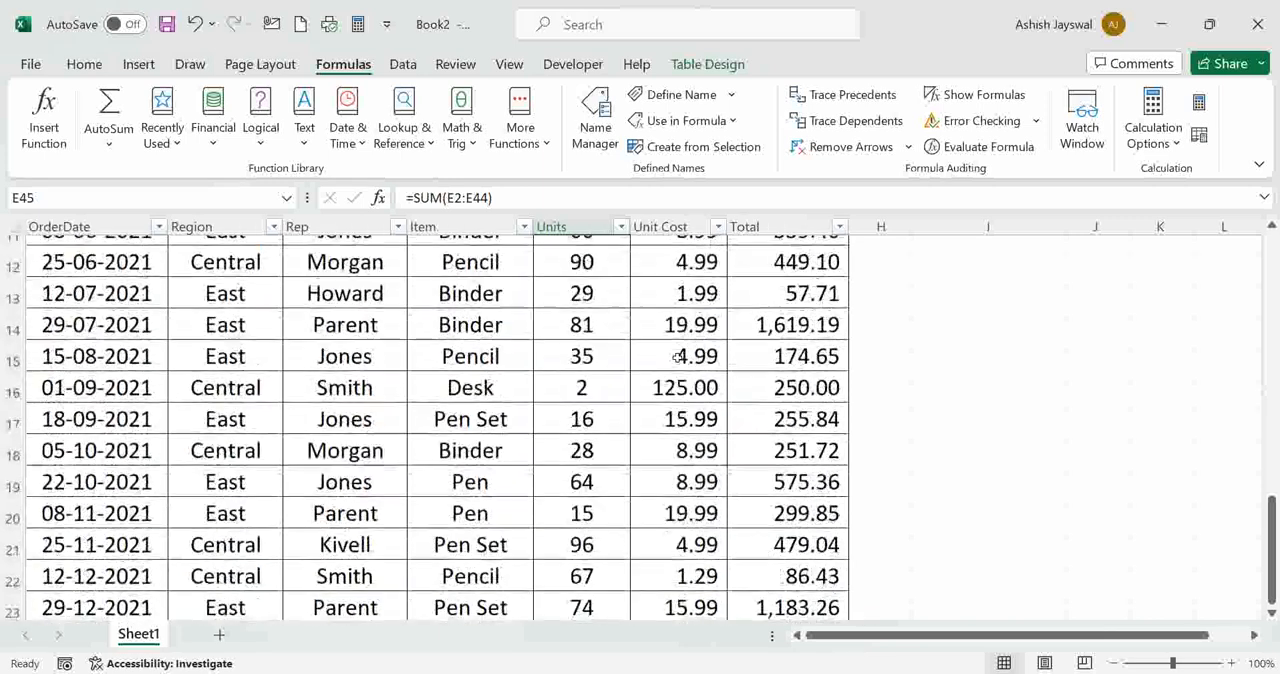
Replace the formula in cell I3 with =Totalunit to list the named Units range down column I, and review the list to its end
scroll(677, 357, up, 1)
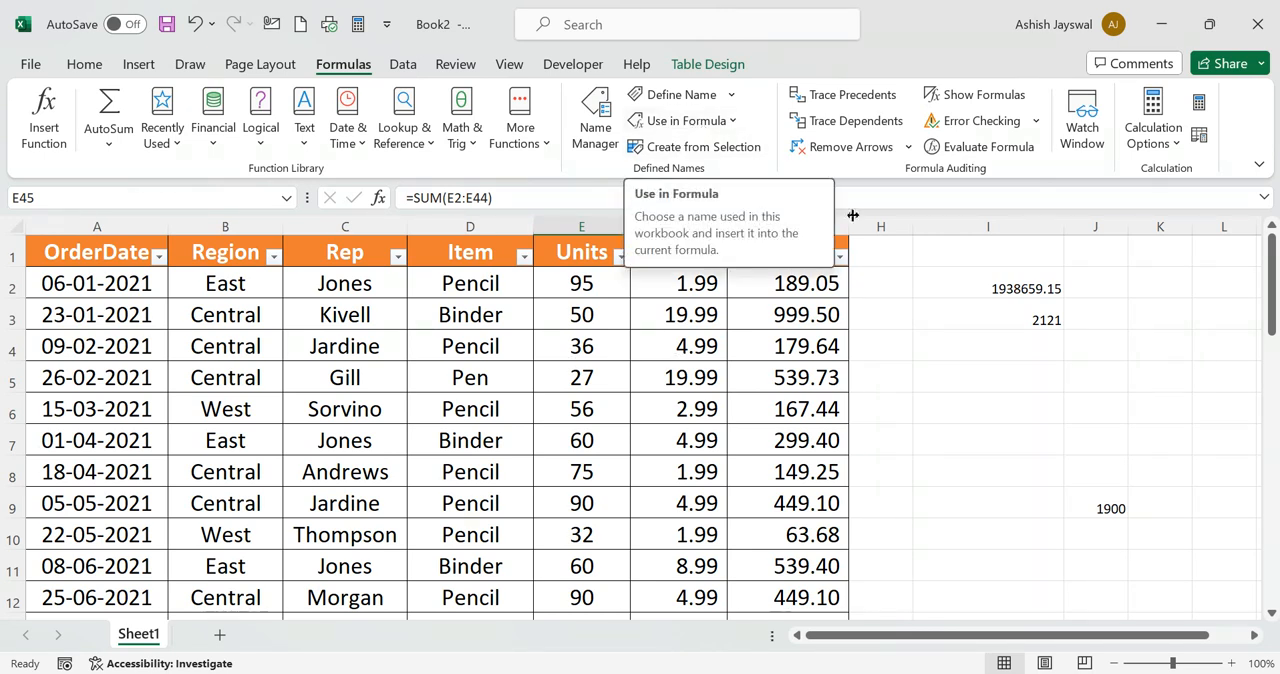
click(1016, 334)
click(1019, 316)
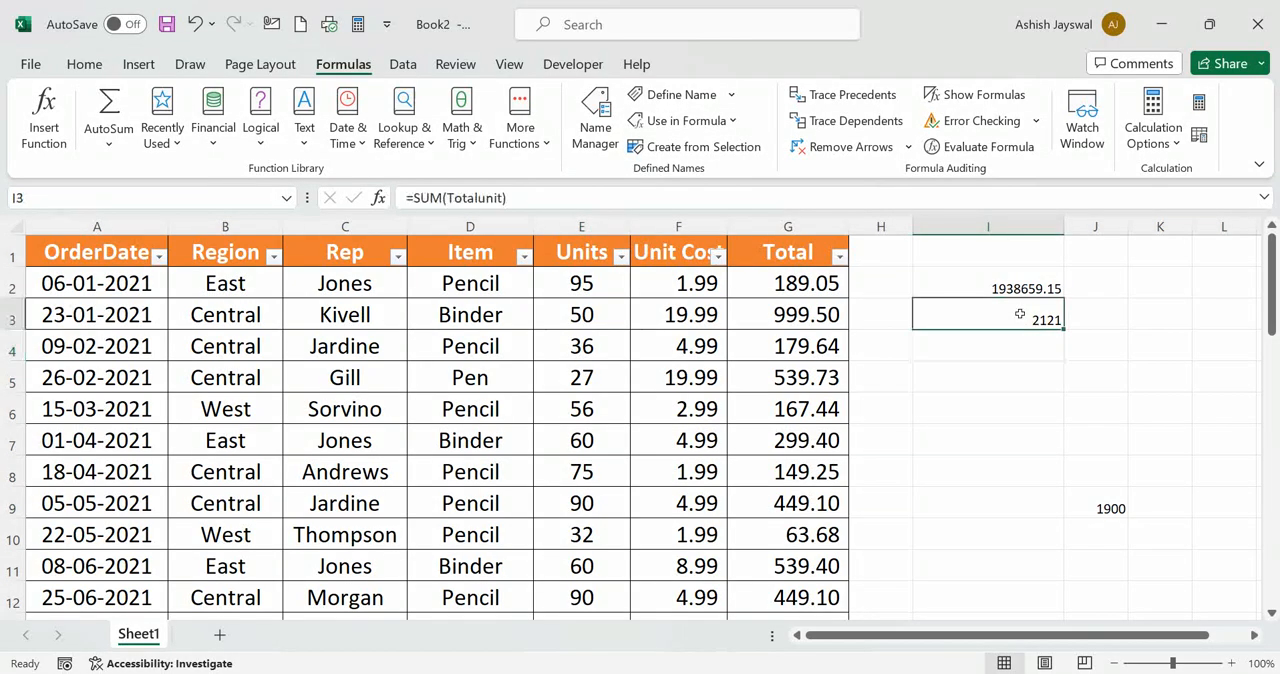
click(690, 121)
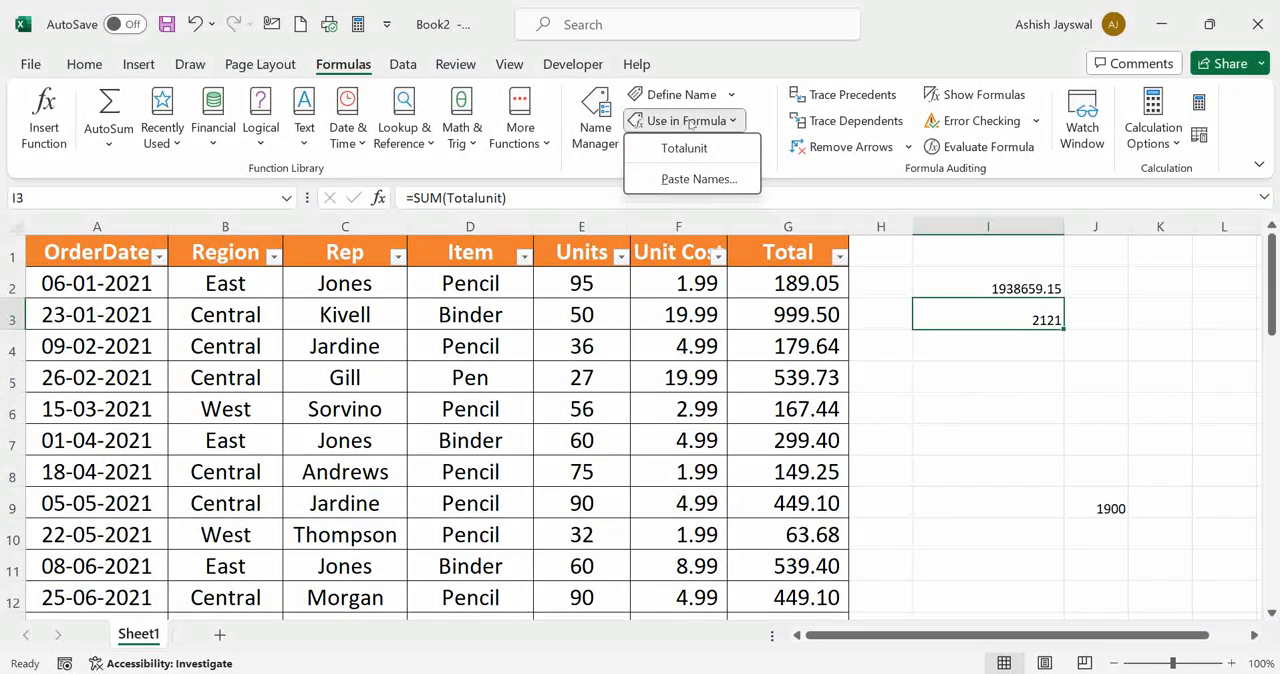
click(685, 149)
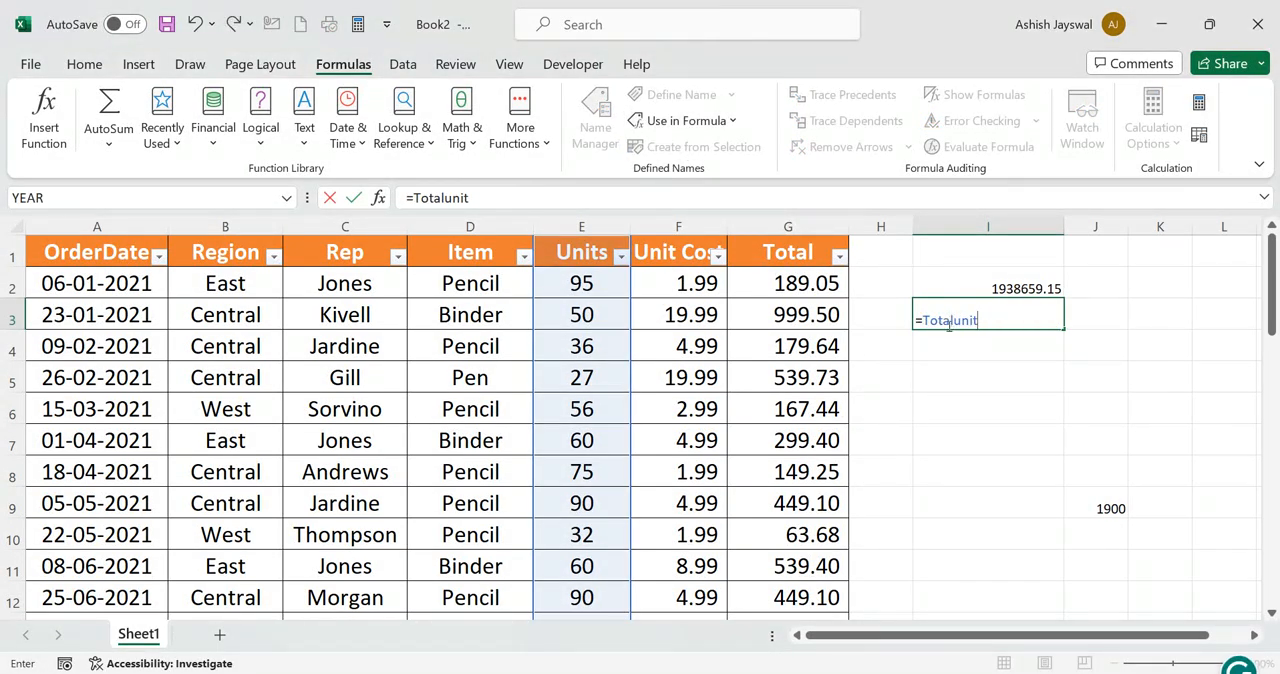
click(996, 426)
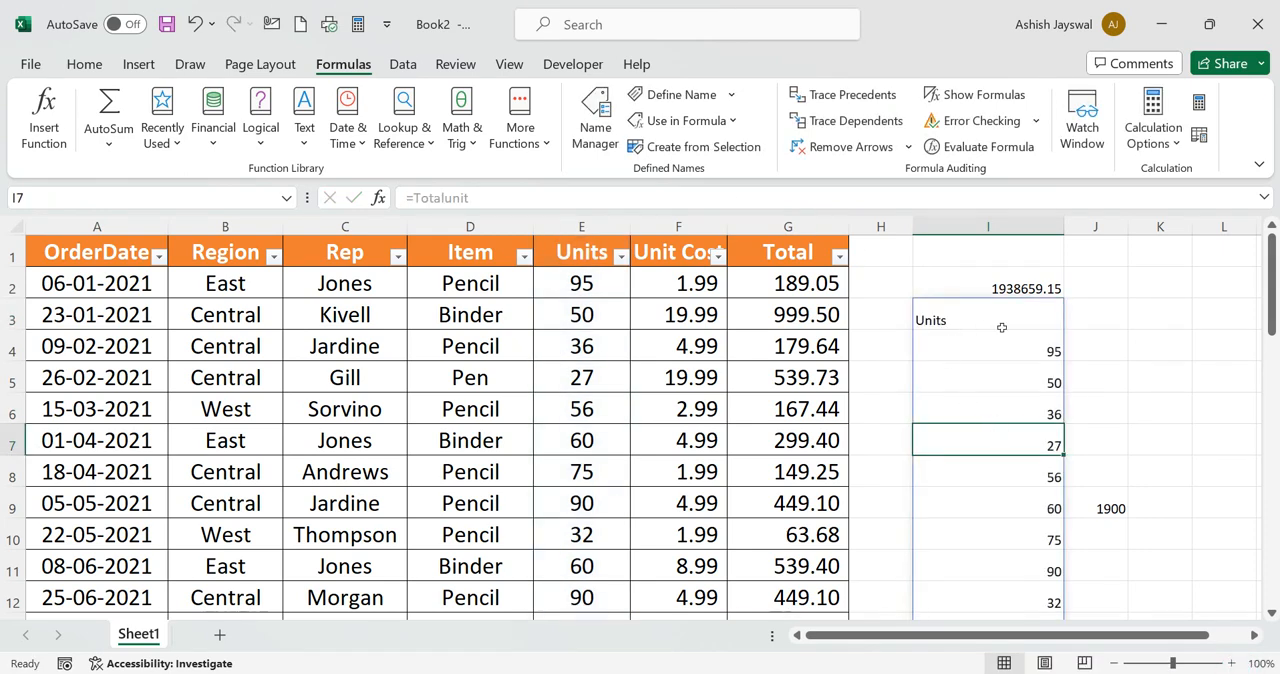
scroll(987, 351, down, 1)
scroll(987, 351, down, 8)
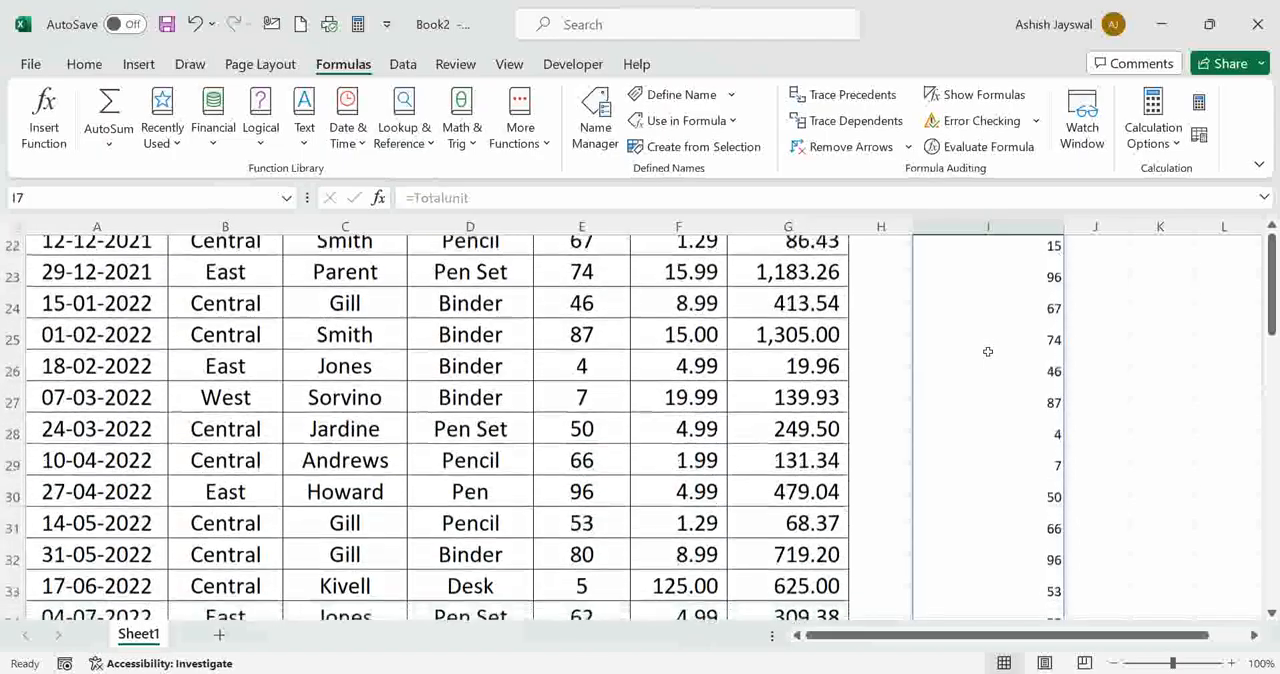
scroll(987, 351, down, 6)
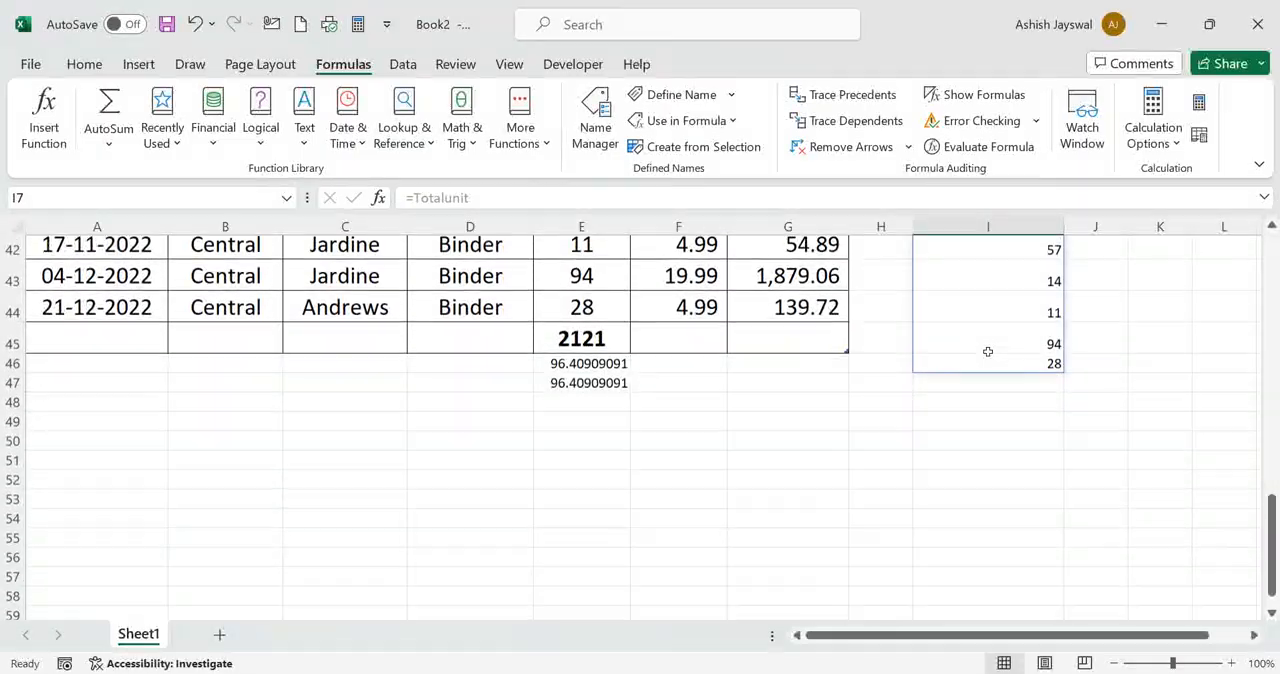
scroll(987, 351, up, 13)
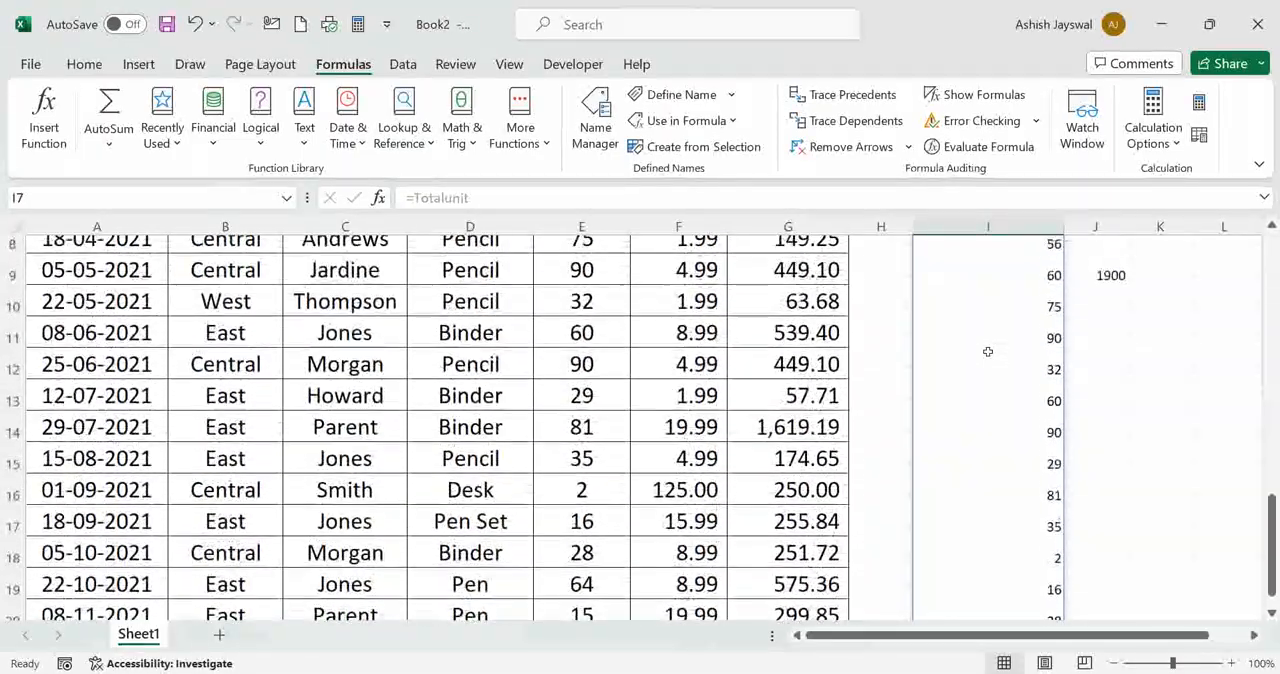
scroll(987, 351, up, 1)
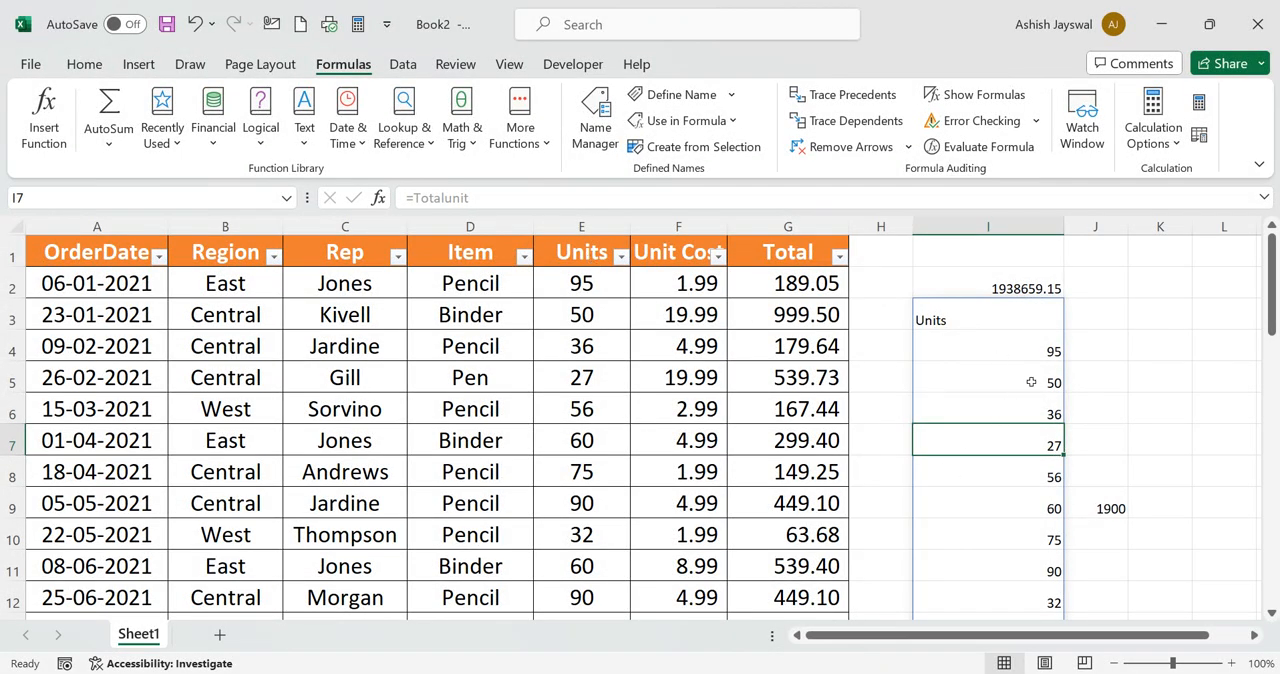
Try to create names from the top row with only the empty cell J3 selected
click(1098, 338)
click(1107, 319)
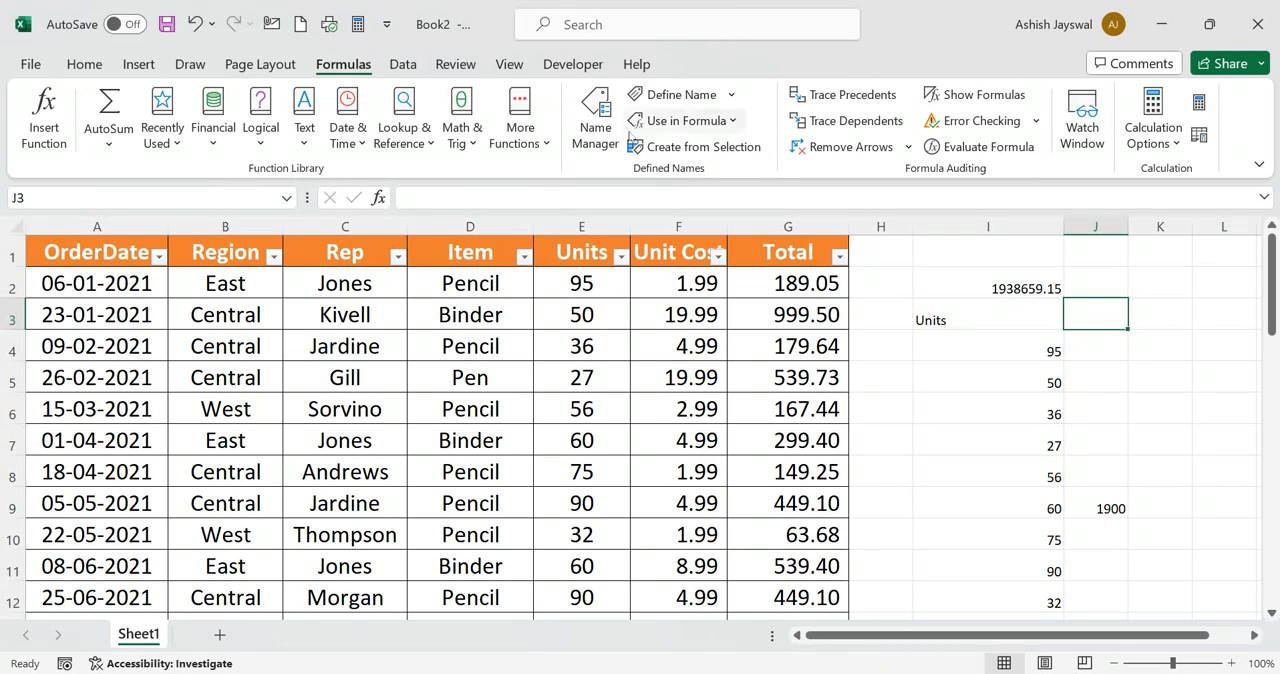
click(708, 148)
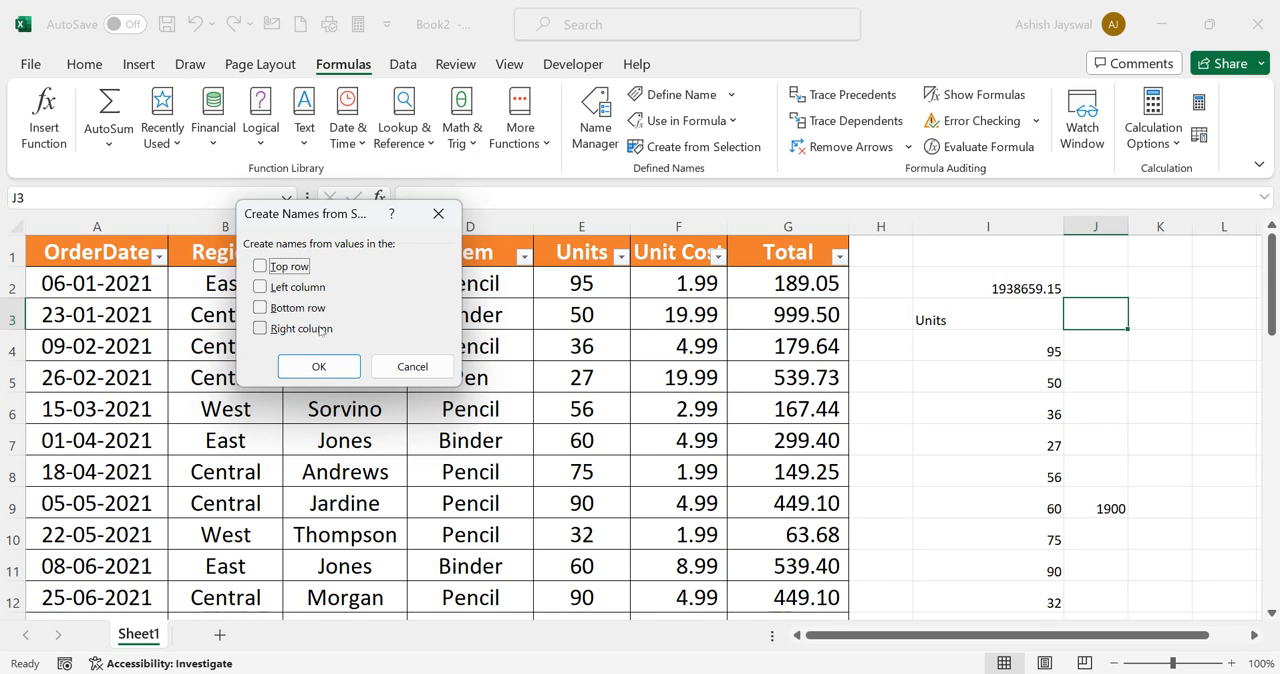
click(260, 266)
click(316, 366)
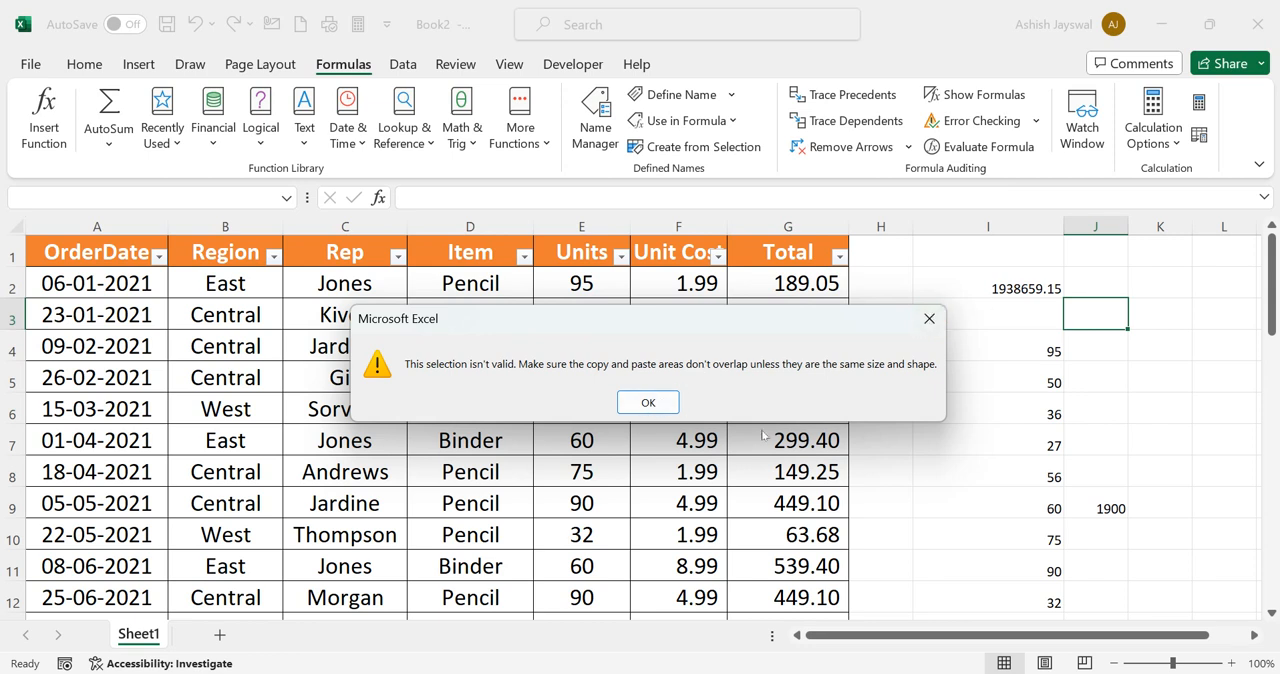
click(648, 402)
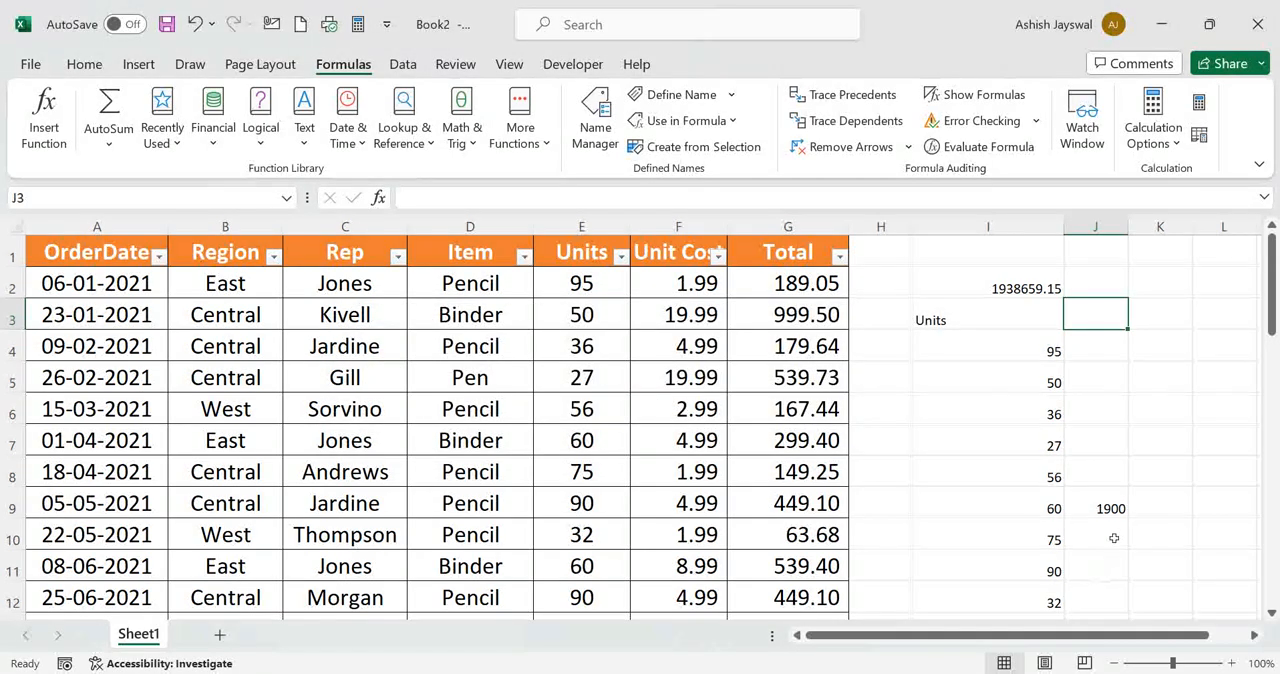
Try to create names from the top row and left column for the Unit Cost header and data, F1 through row 44
click(1113, 506)
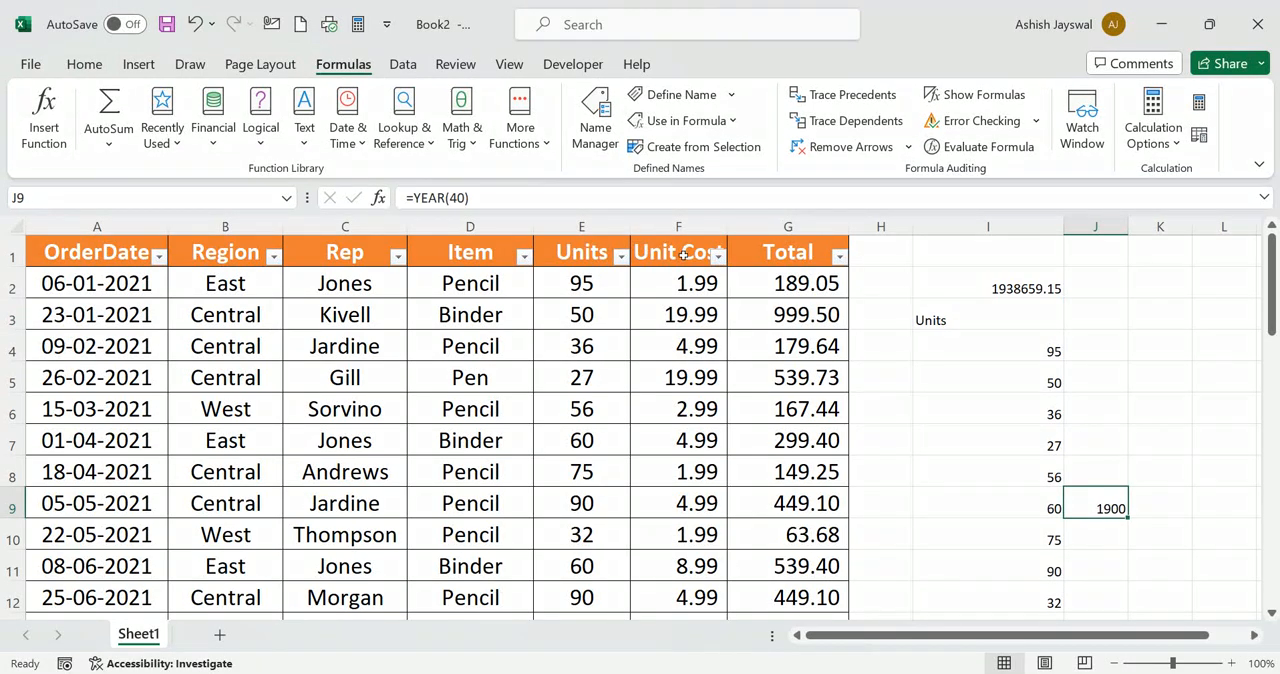
drag(680, 255, 700, 538)
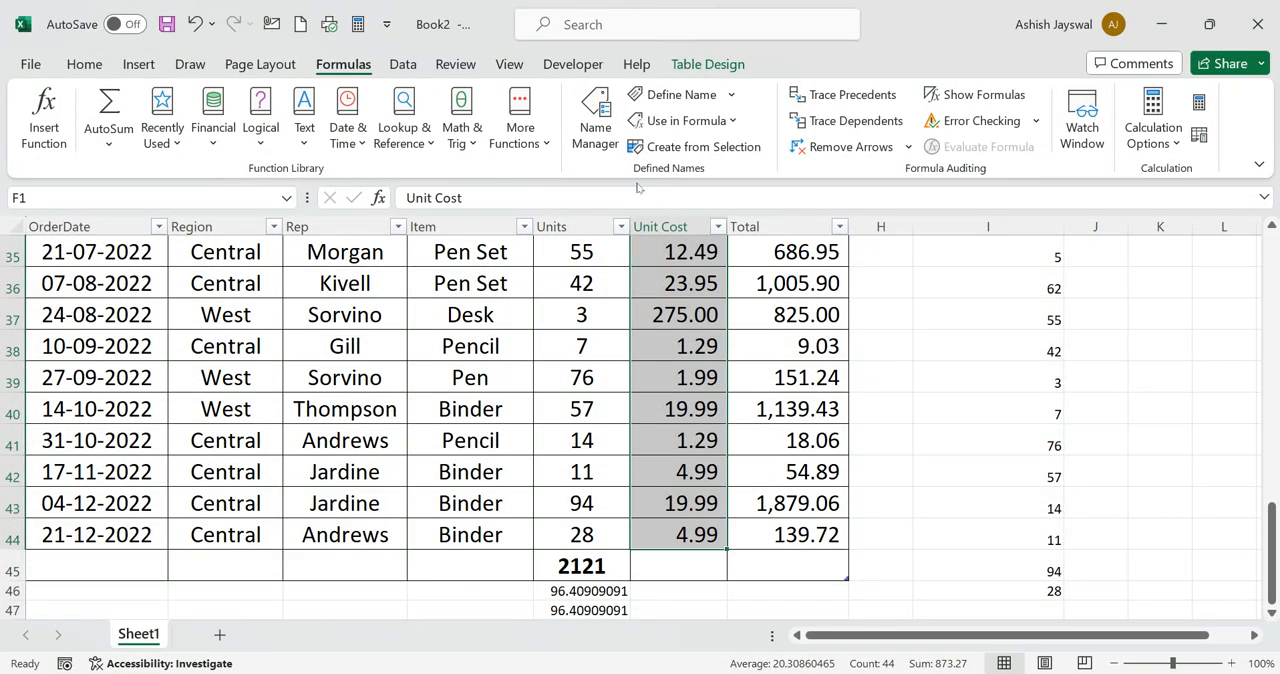
click(710, 147)
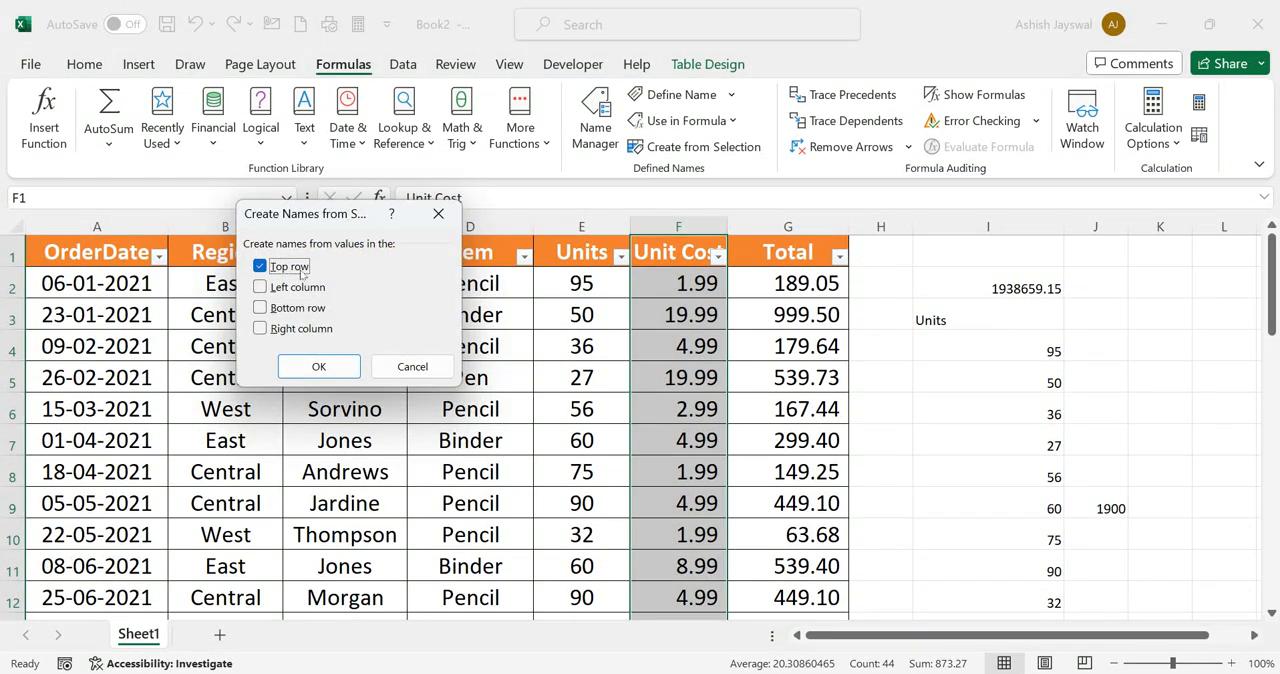
click(261, 288)
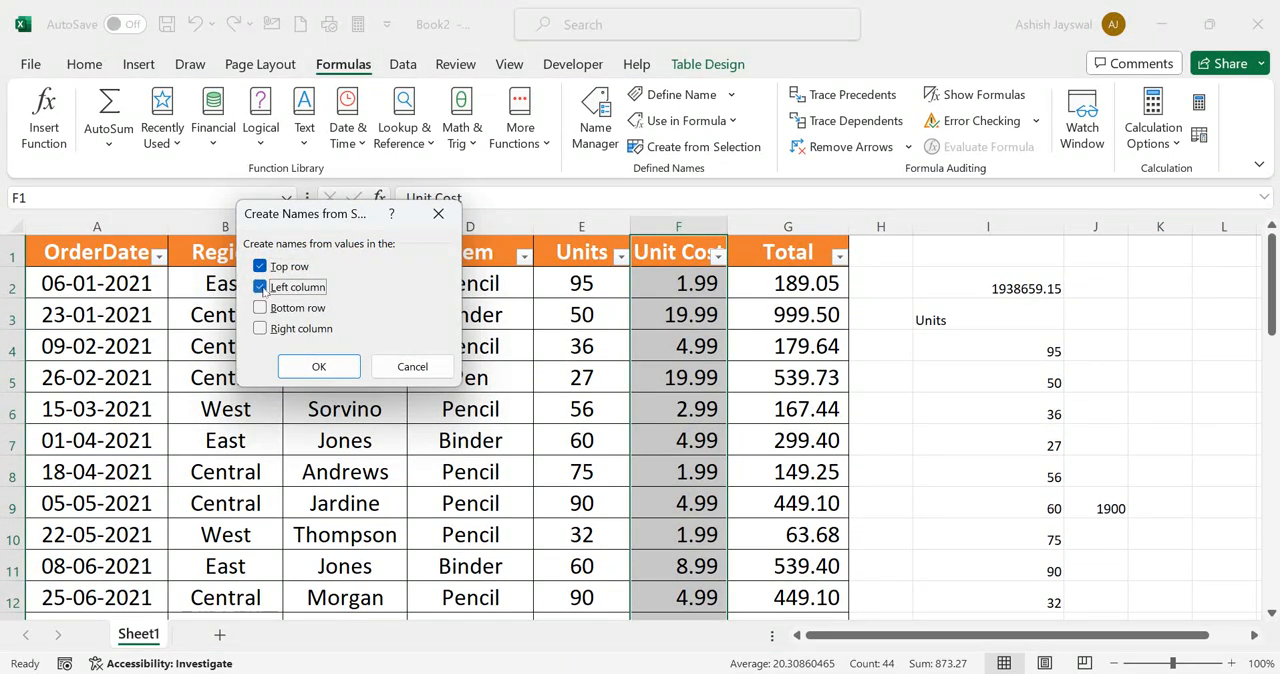
click(317, 368)
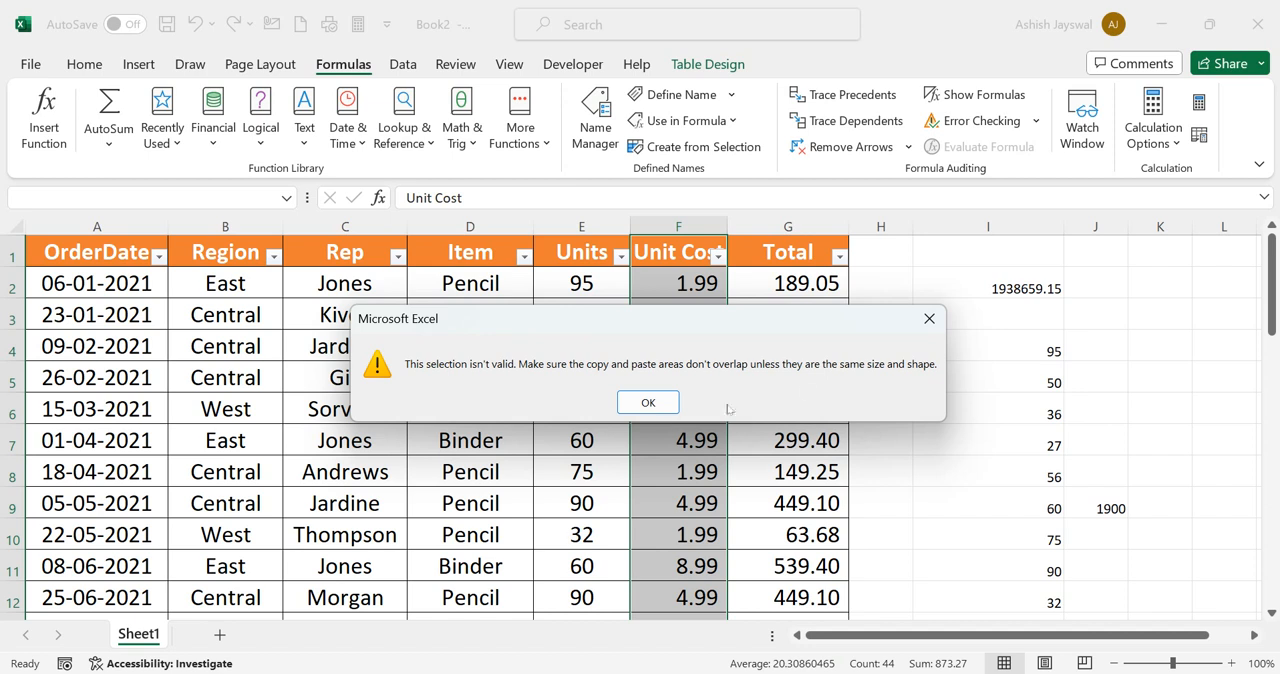
click(929, 318)
Try to create names from the left column with only the empty cell L1 selected
click(1208, 251)
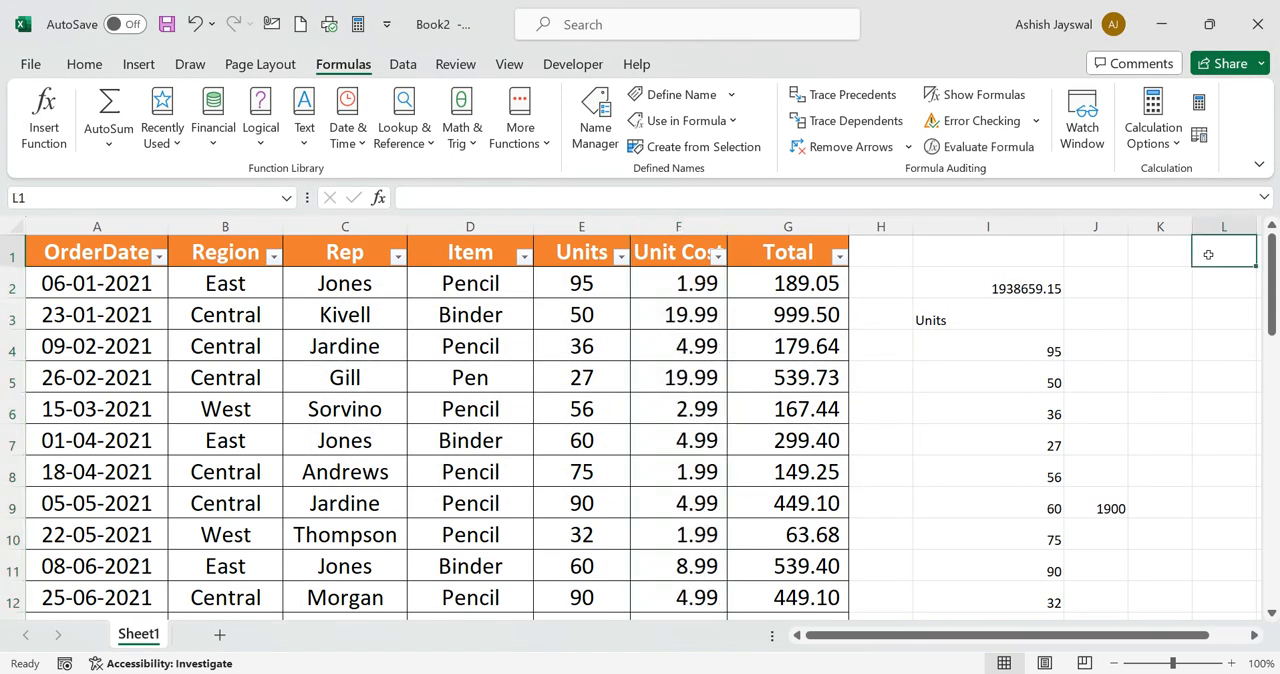
scroll(1128, 289, right, 2)
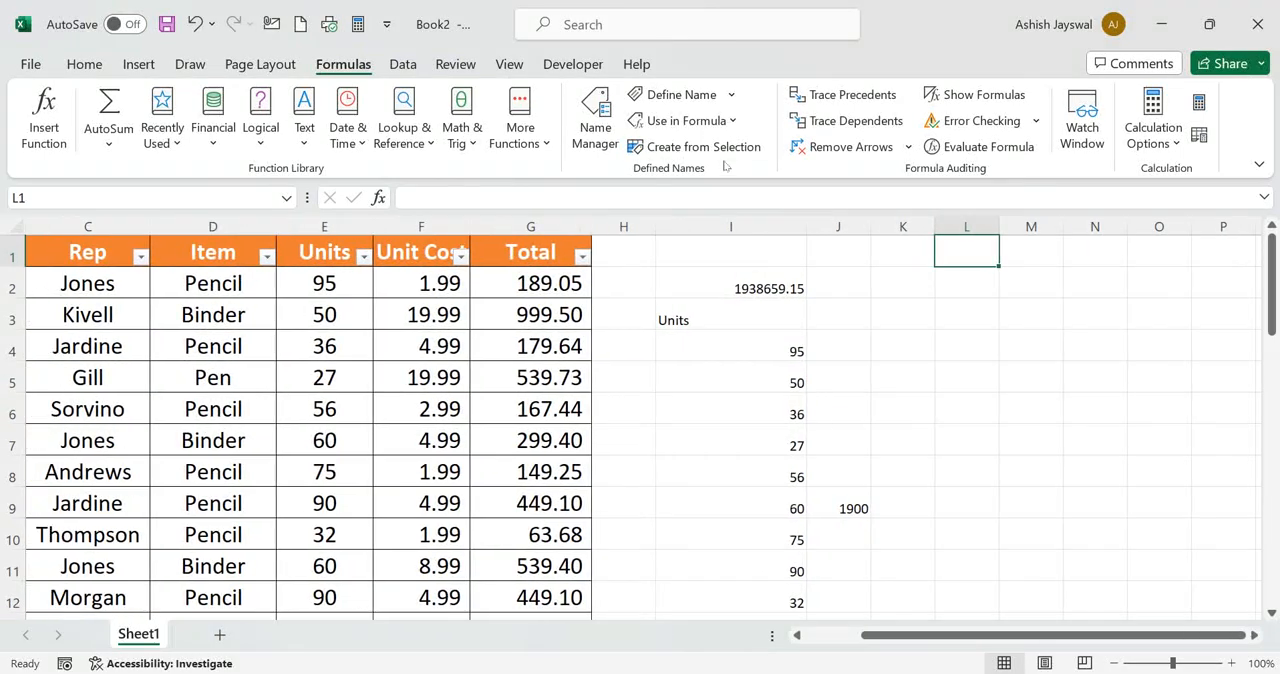
click(744, 152)
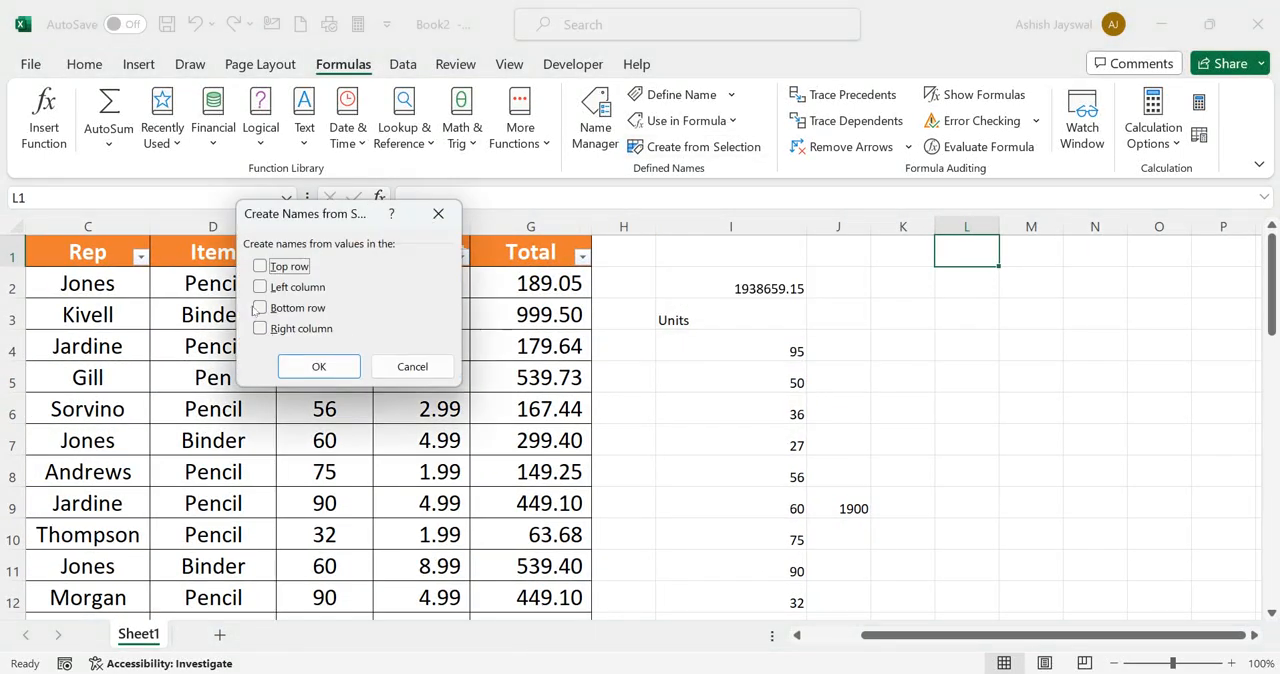
click(260, 287)
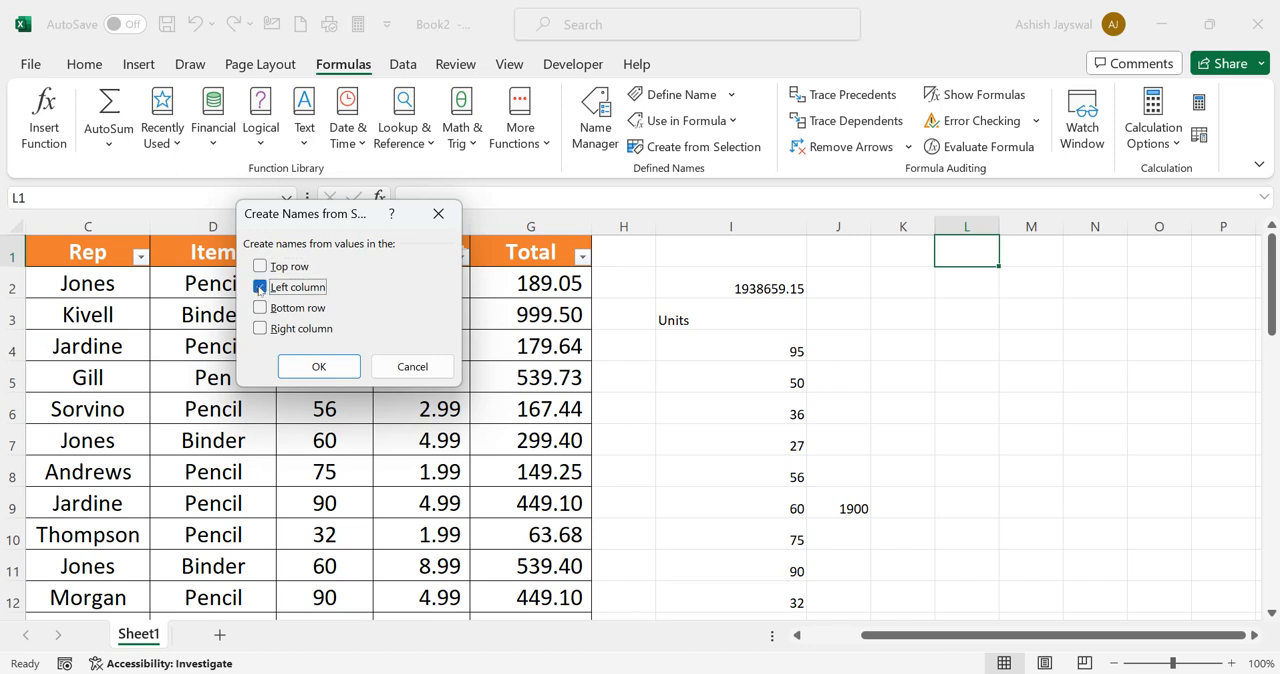
click(318, 367)
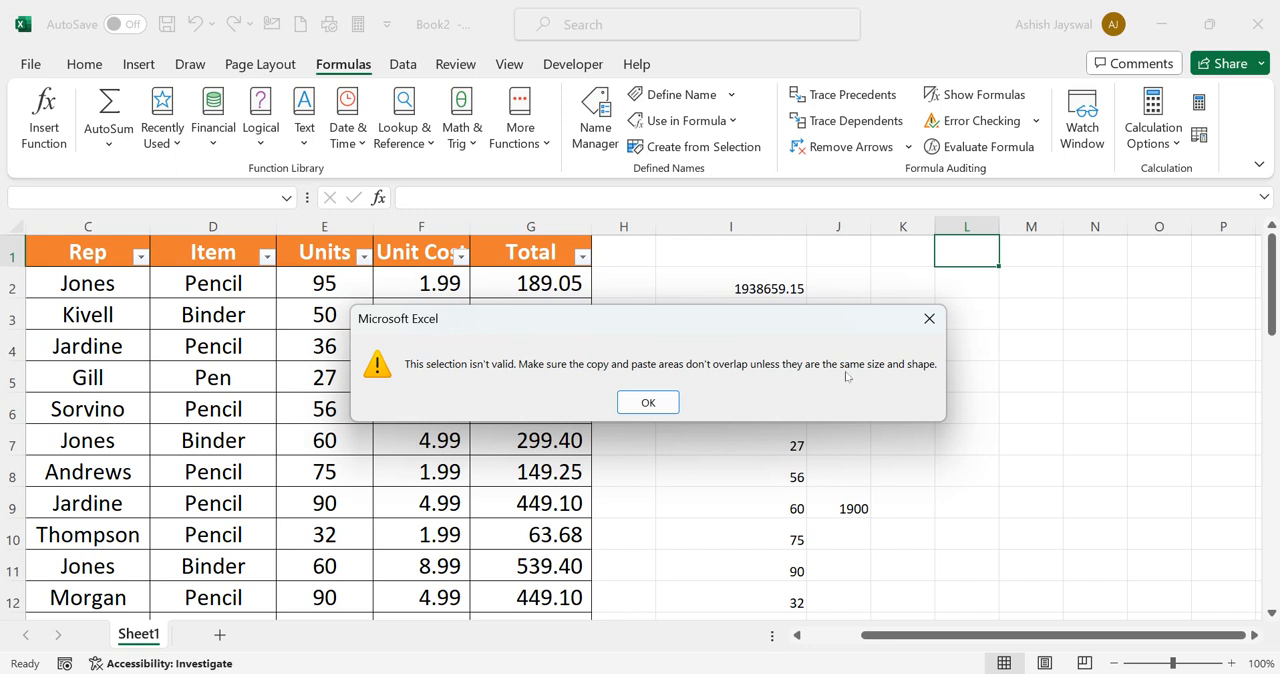
click(929, 318)
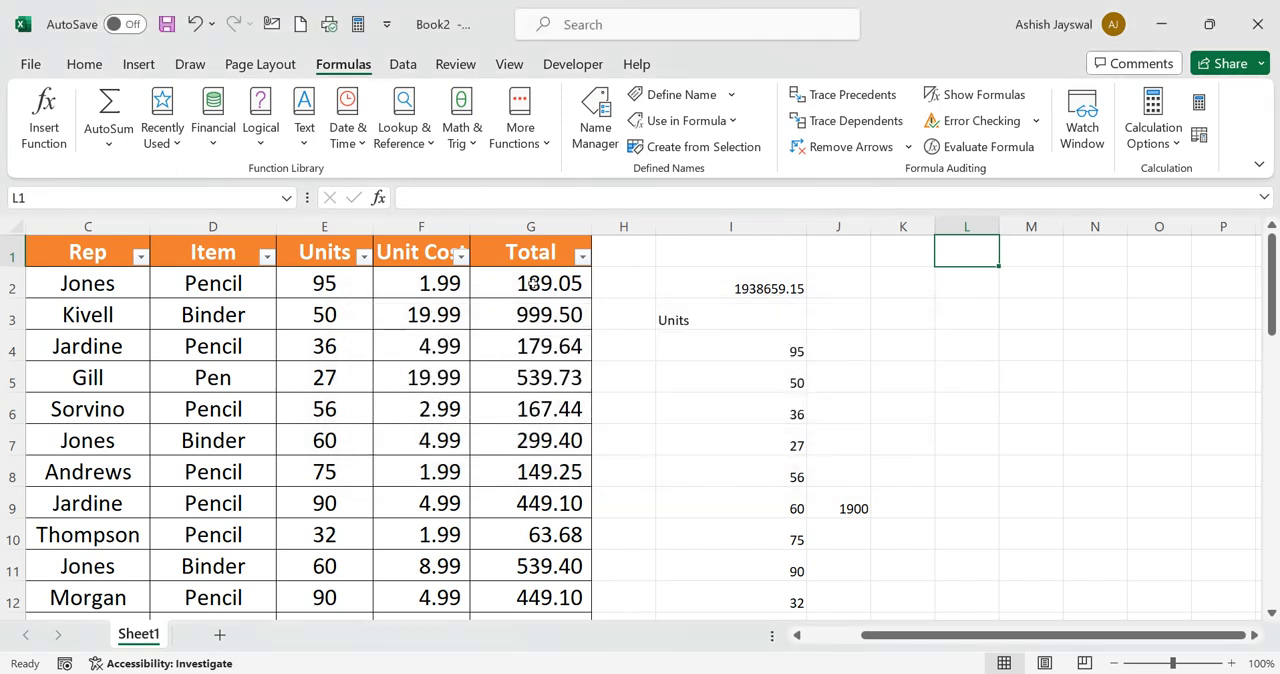
Copy the Units column's header and data, then try to create names from the top row for the empty range L1:L44
scroll(533, 283, left, 2)
drag(439, 258, 450, 513)
key(ctrl+c)
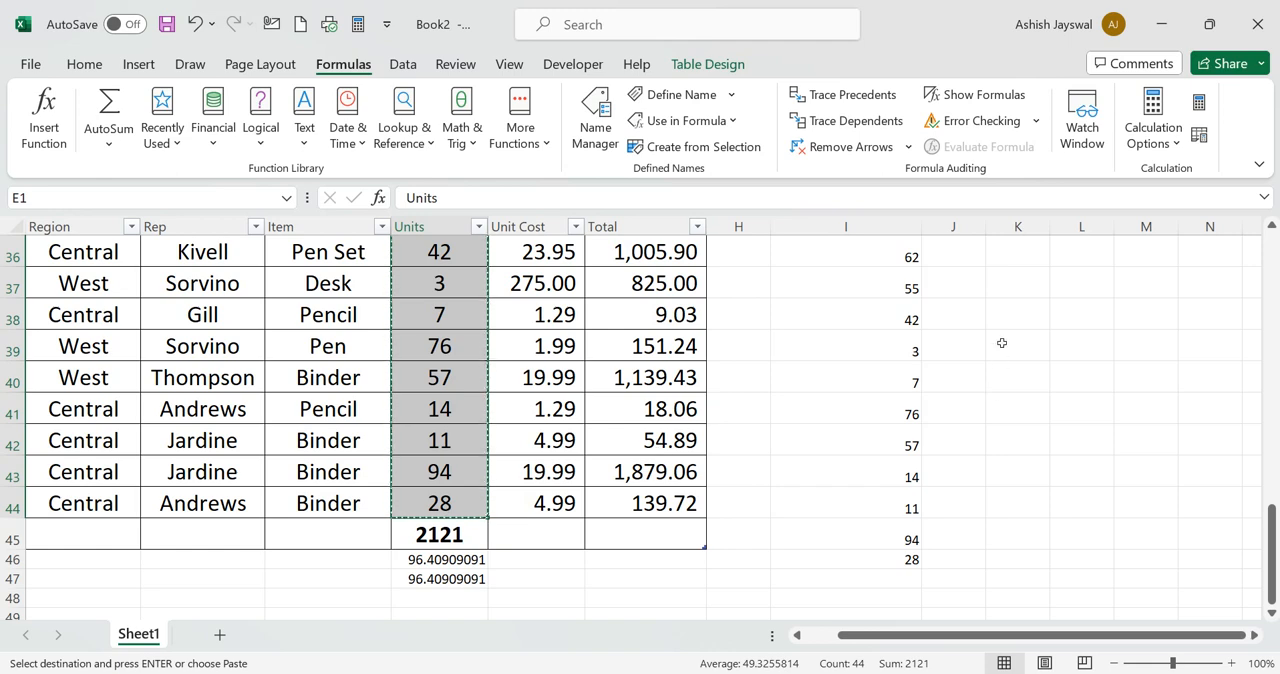
scroll(1000, 342, up, 11)
scroll(1001, 342, up, 1)
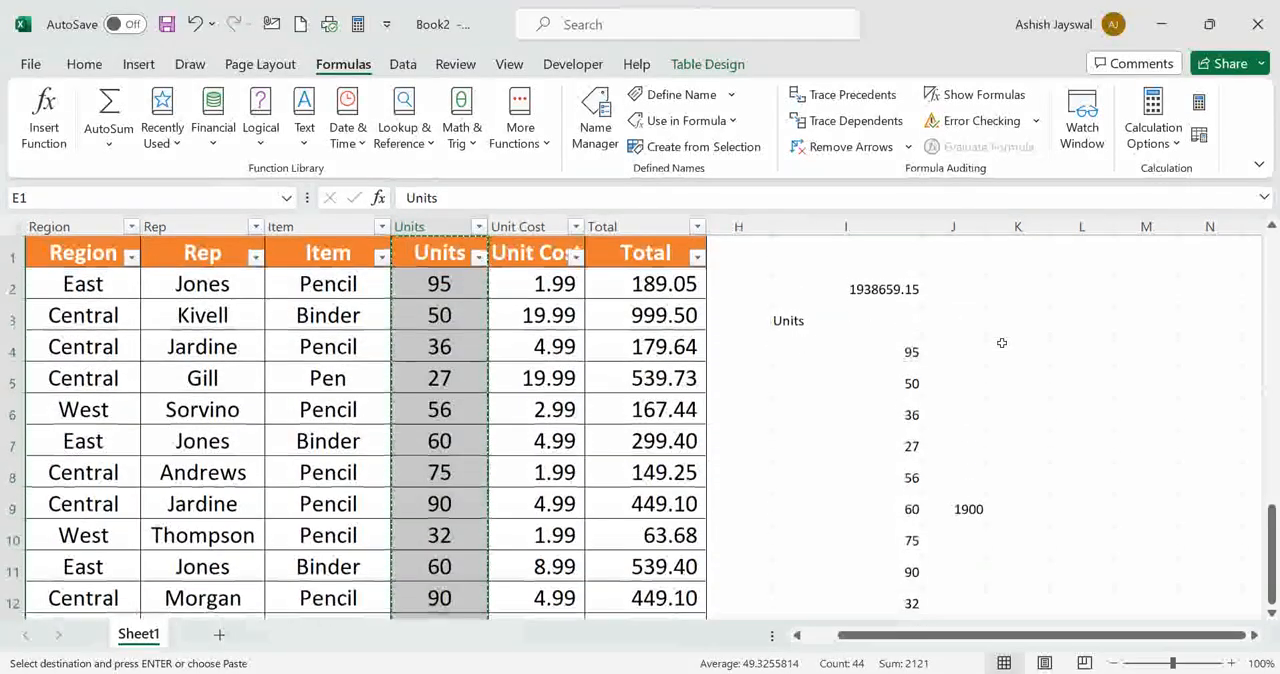
drag(1082, 250, 1061, 518)
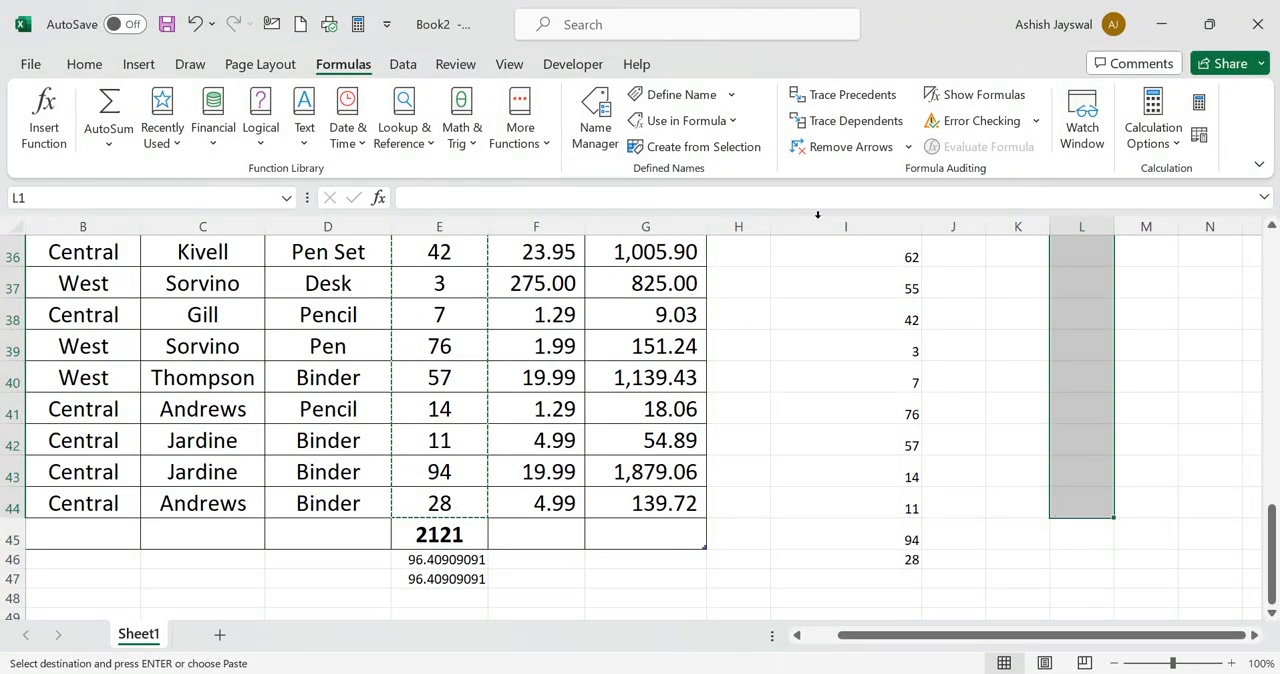
click(706, 147)
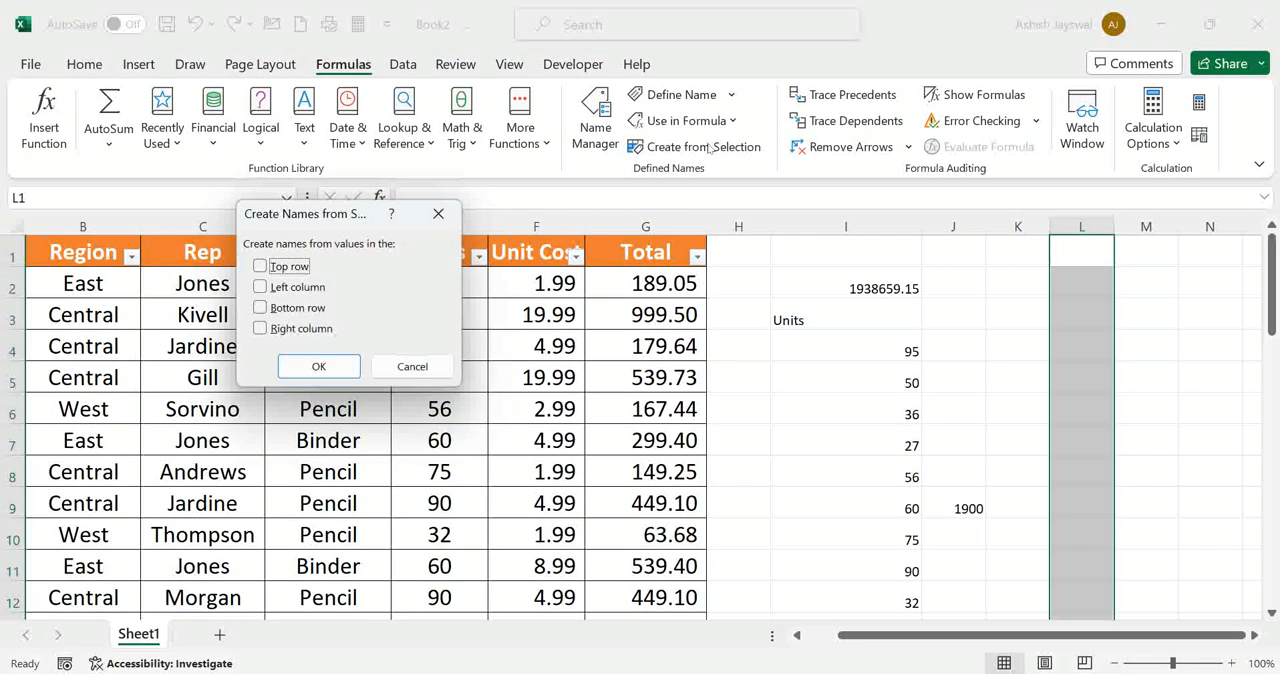
click(260, 266)
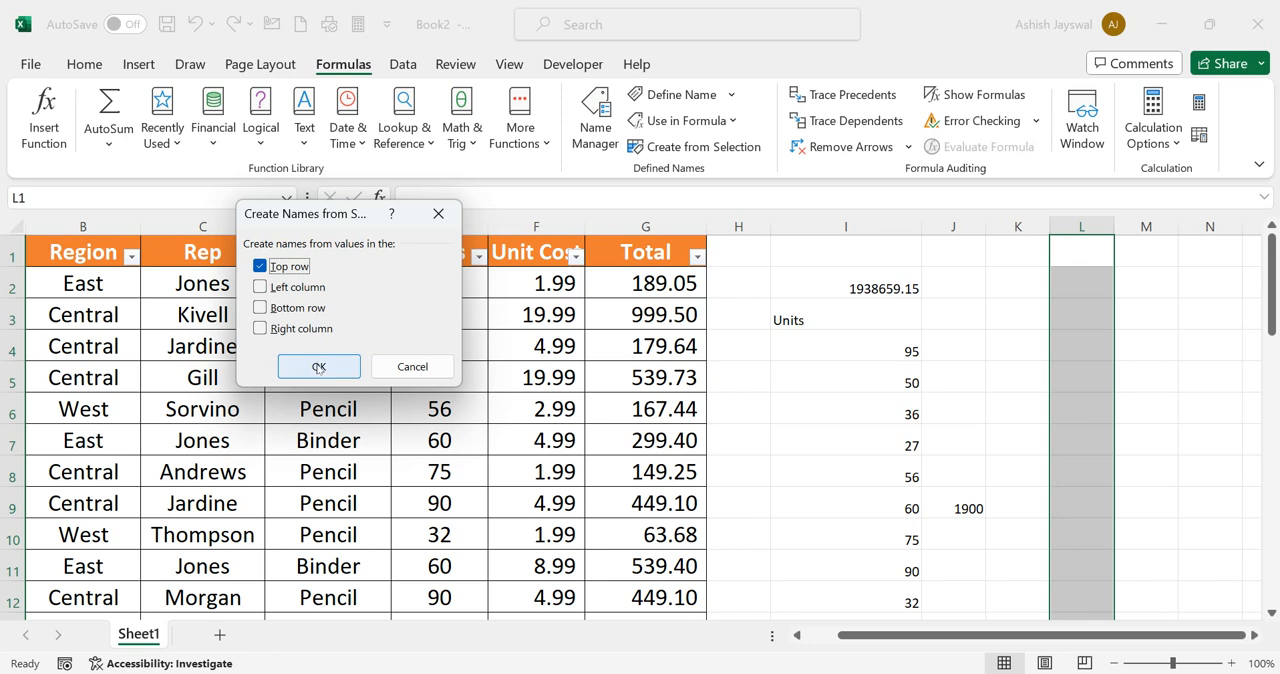
click(317, 366)
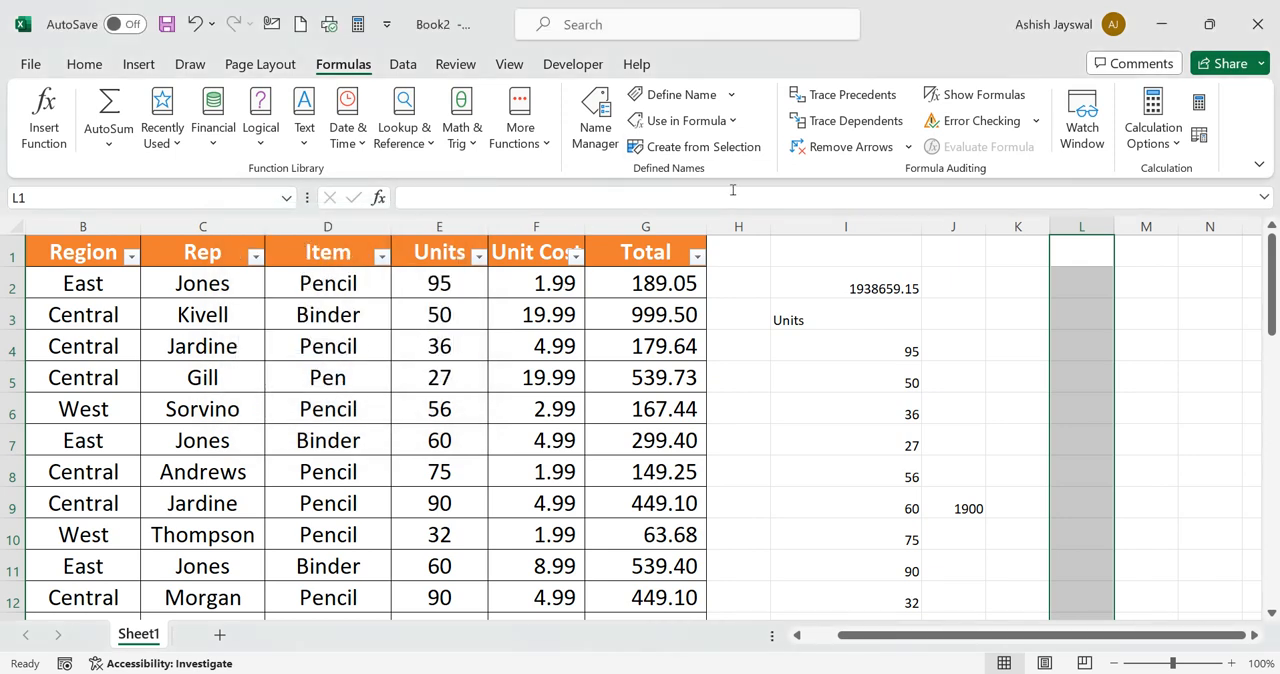
click(1083, 260)
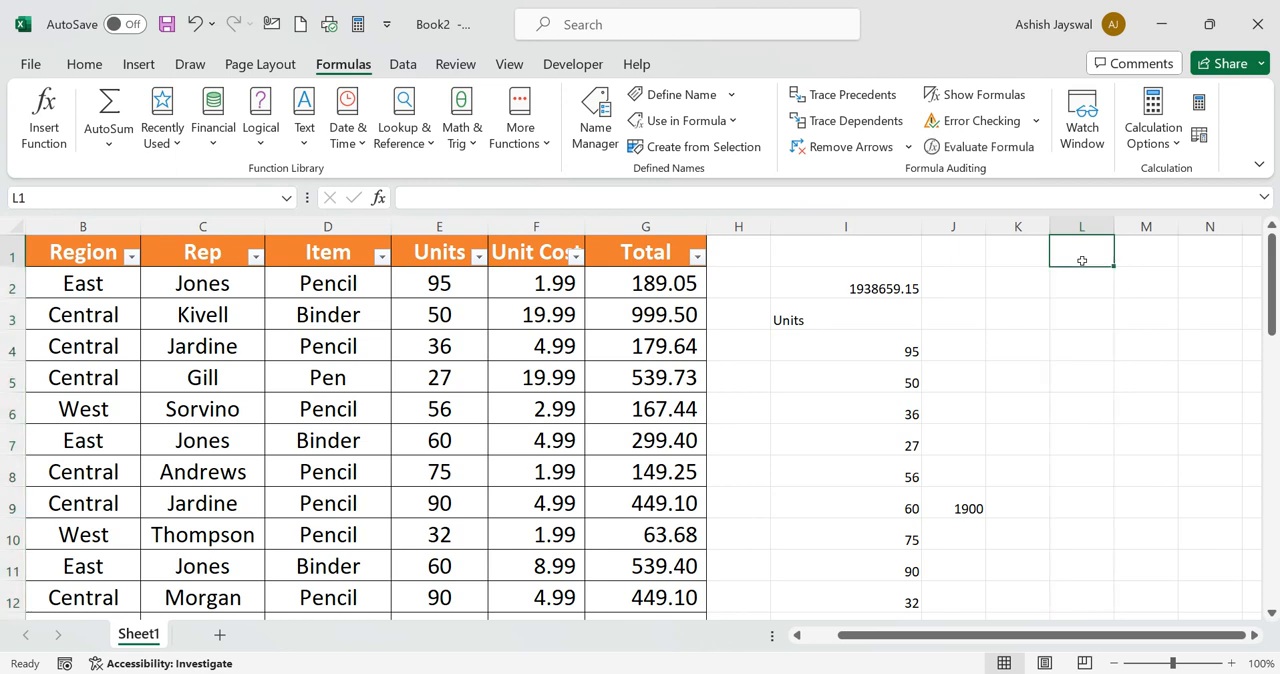
double_click(1083, 261)
click(1116, 368)
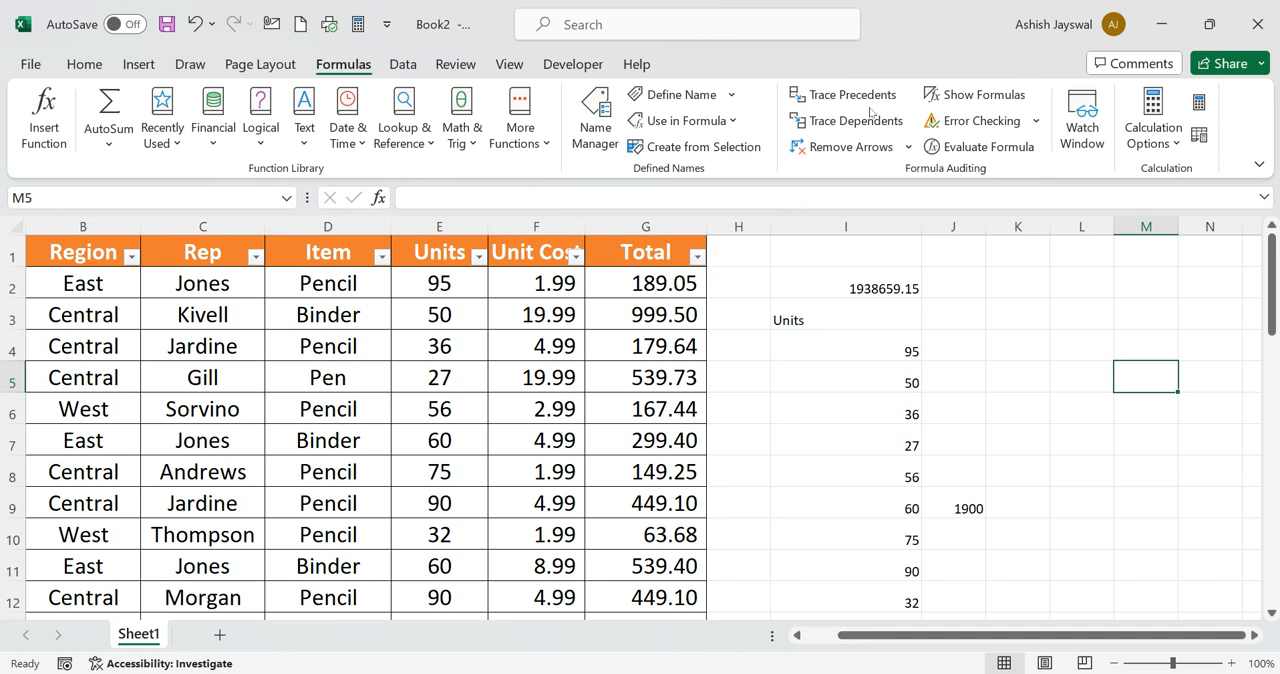
Trace the precedents of the =SUM(Ordertable) formula in cell I2
click(1086, 333)
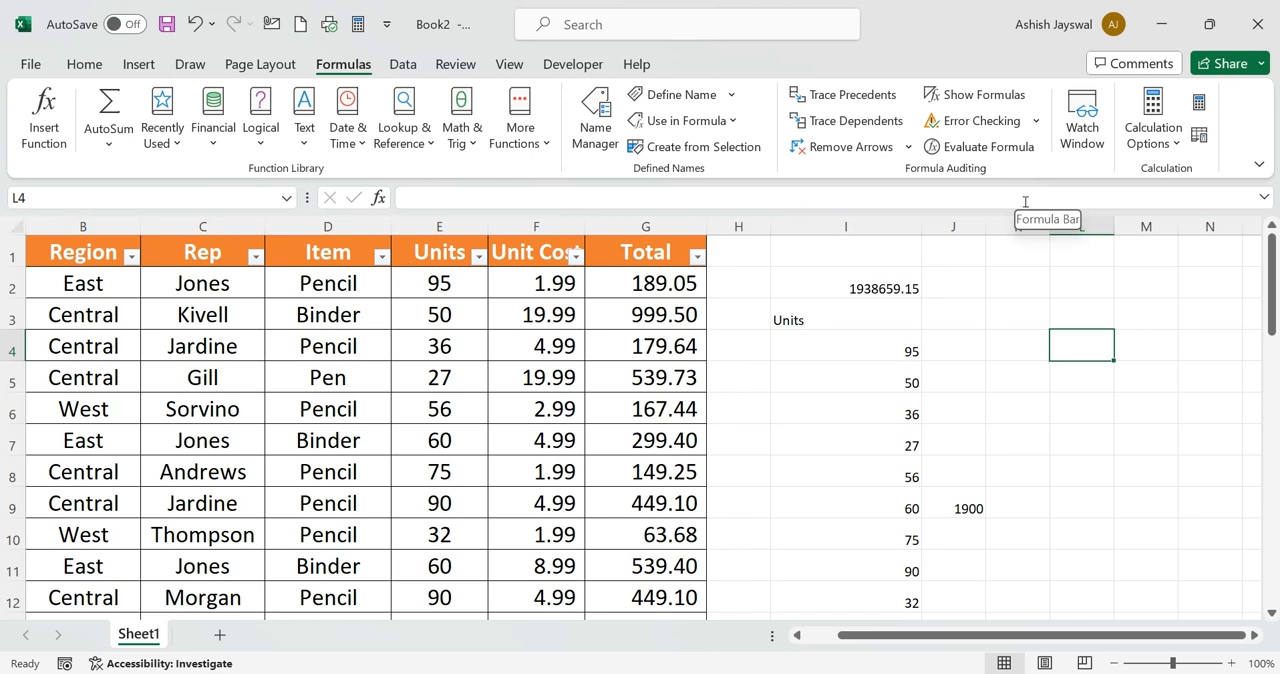
click(876, 289)
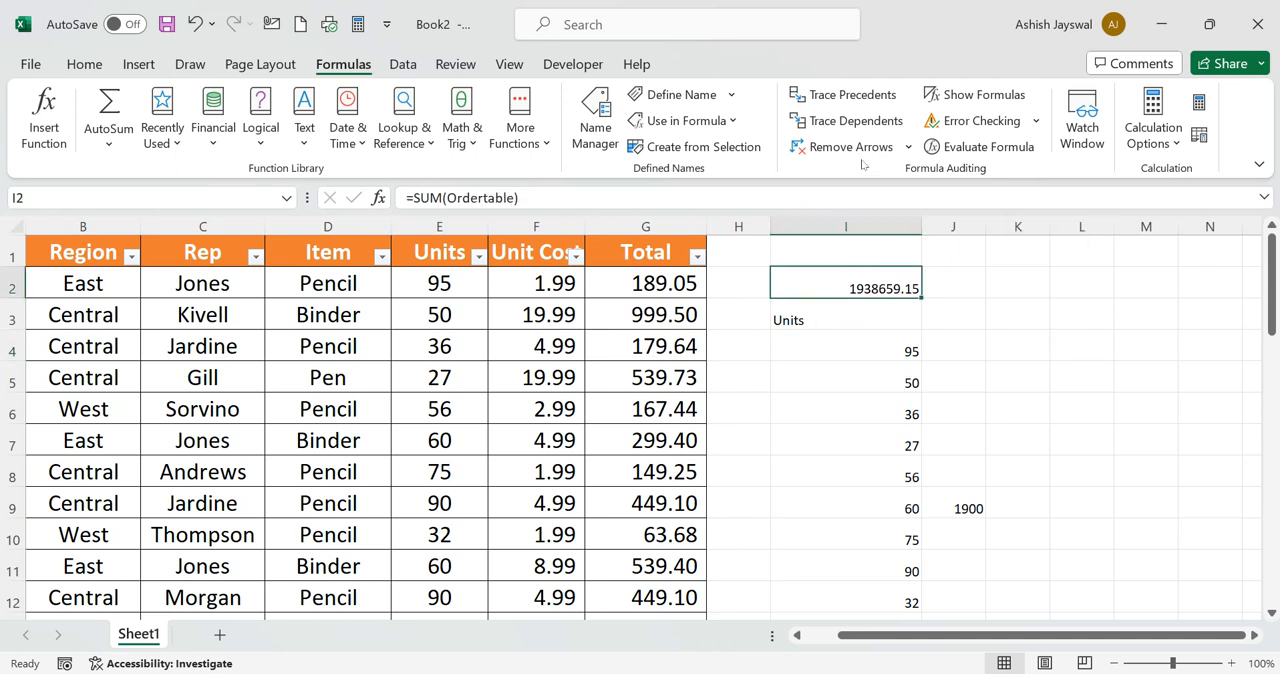
click(852, 95)
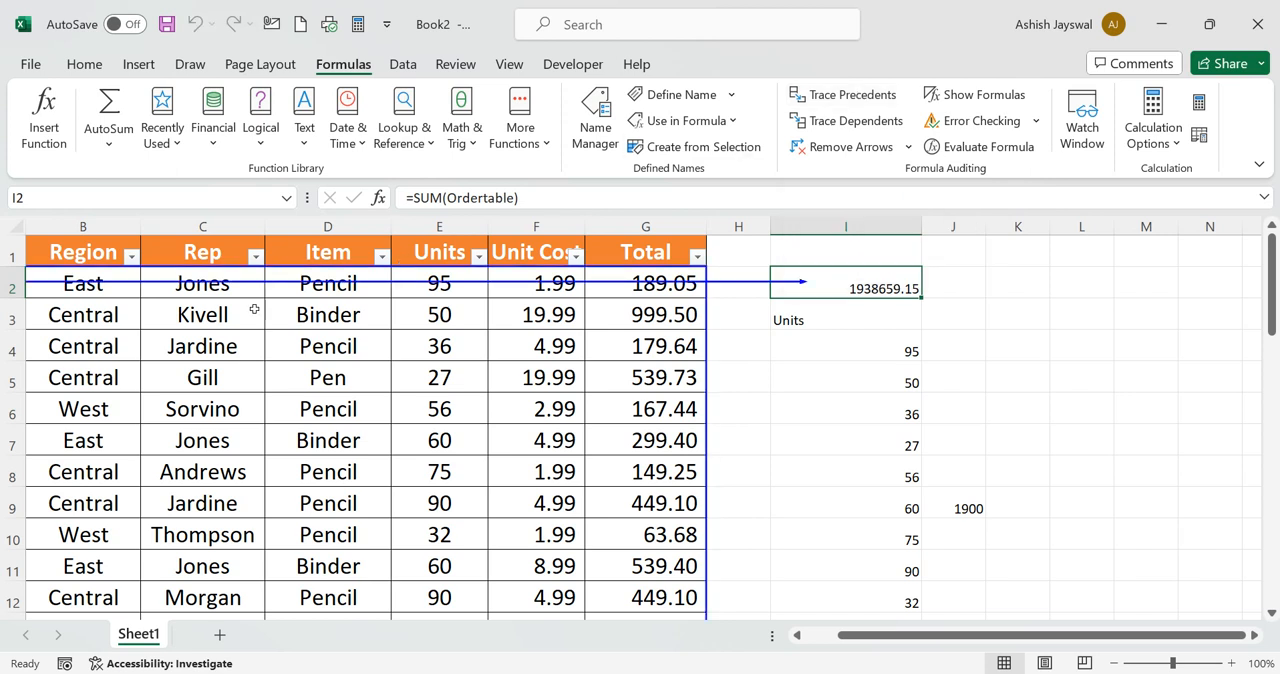
Trace the precedents of the =Totalunit formula in cell I3
scroll(254, 310, down, 1)
scroll(254, 310, up, 1)
scroll(254, 310, right, 1)
click(862, 325)
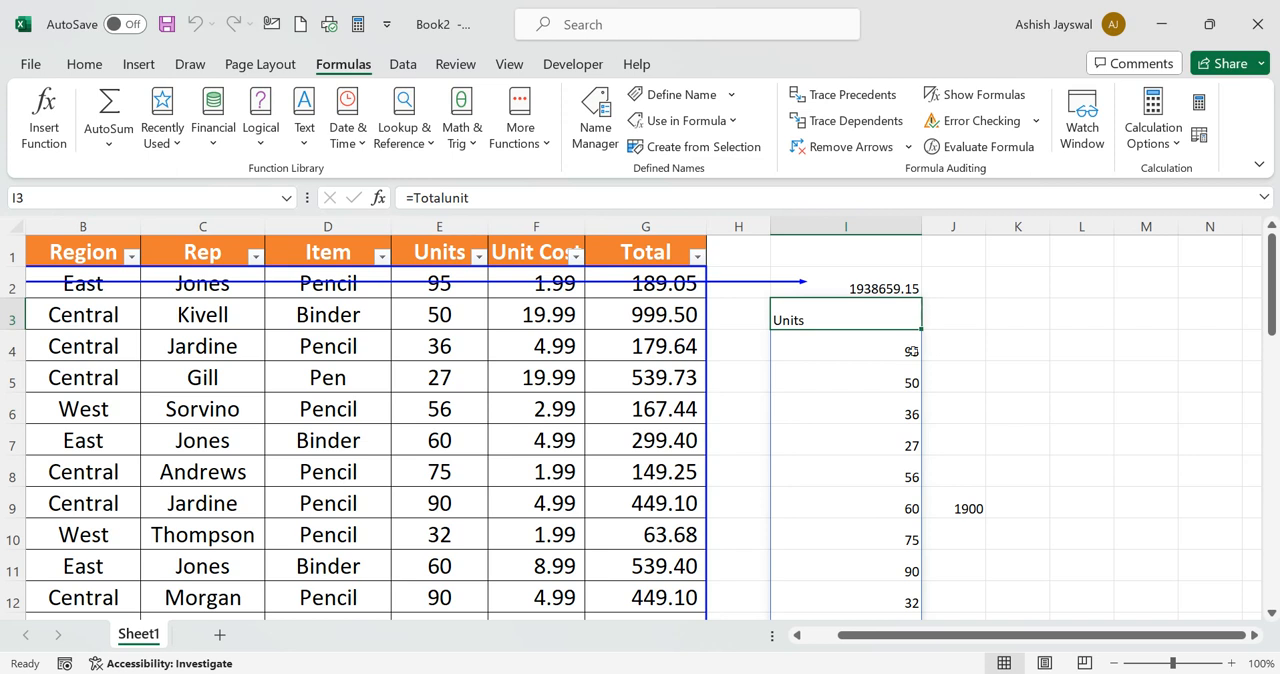
click(840, 95)
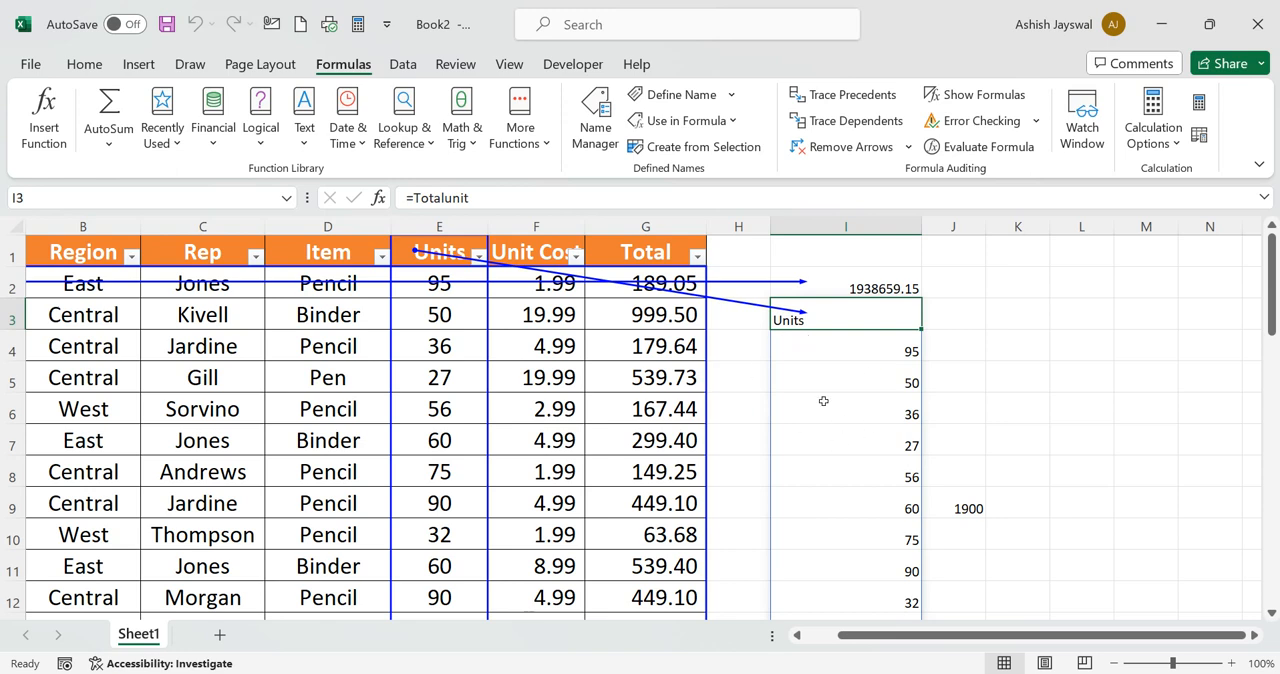
scroll(823, 401, down, 10)
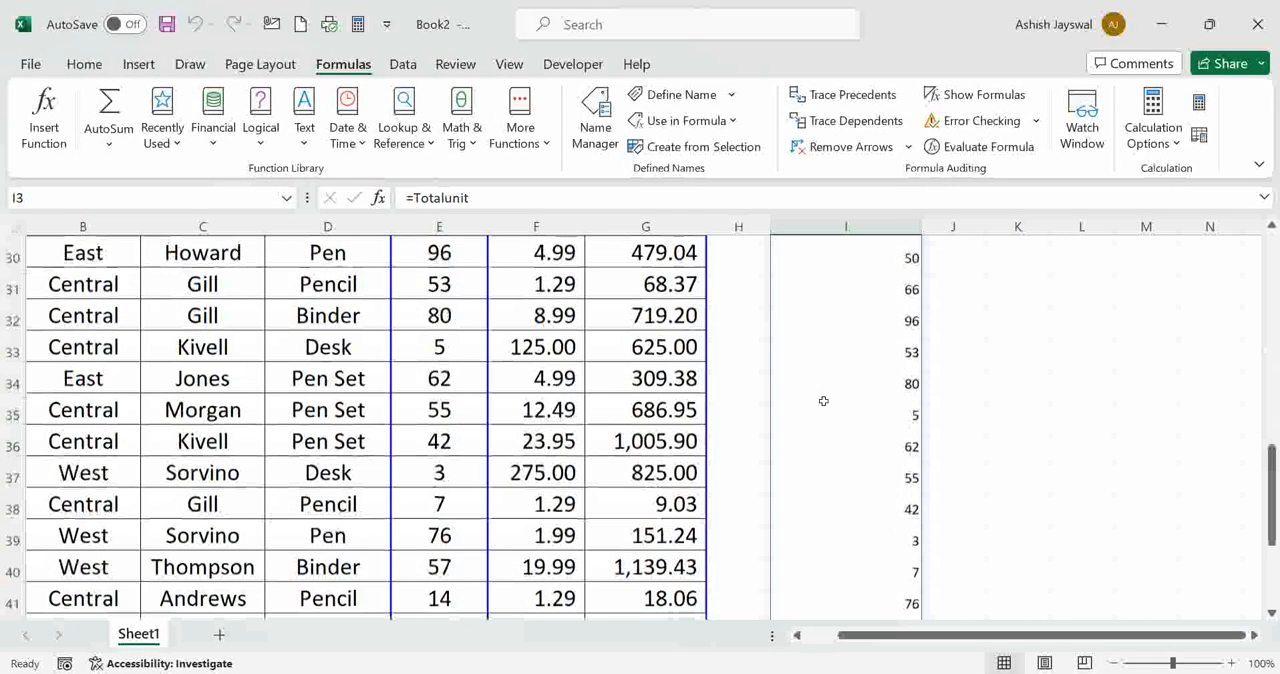
scroll(823, 401, up, 10)
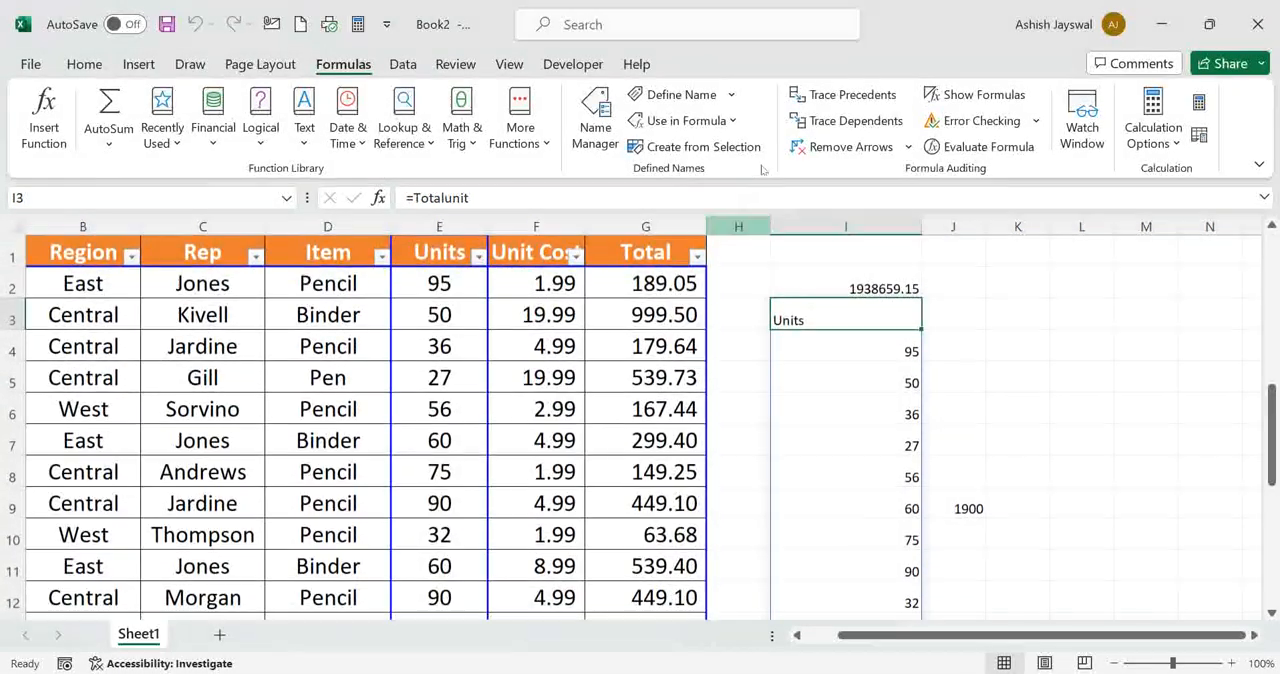
Remove all trace arrows from the sheet and display the formulas in the cells instead of their results
click(847, 147)
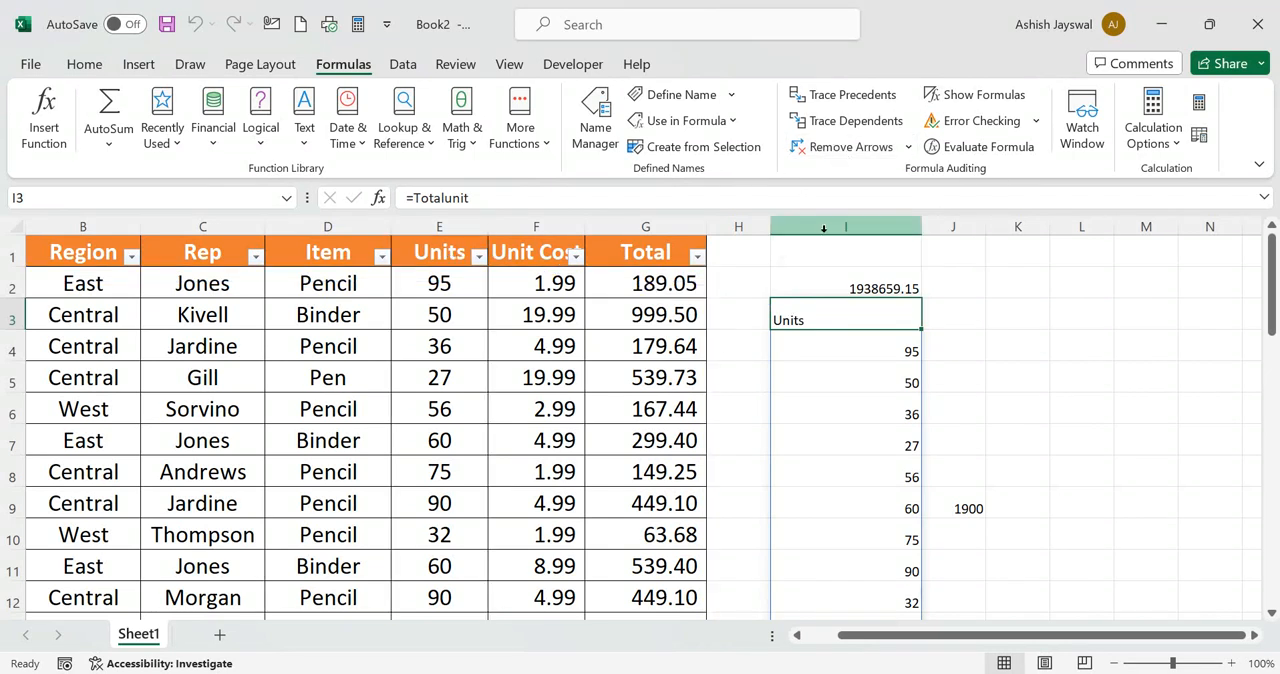
click(852, 288)
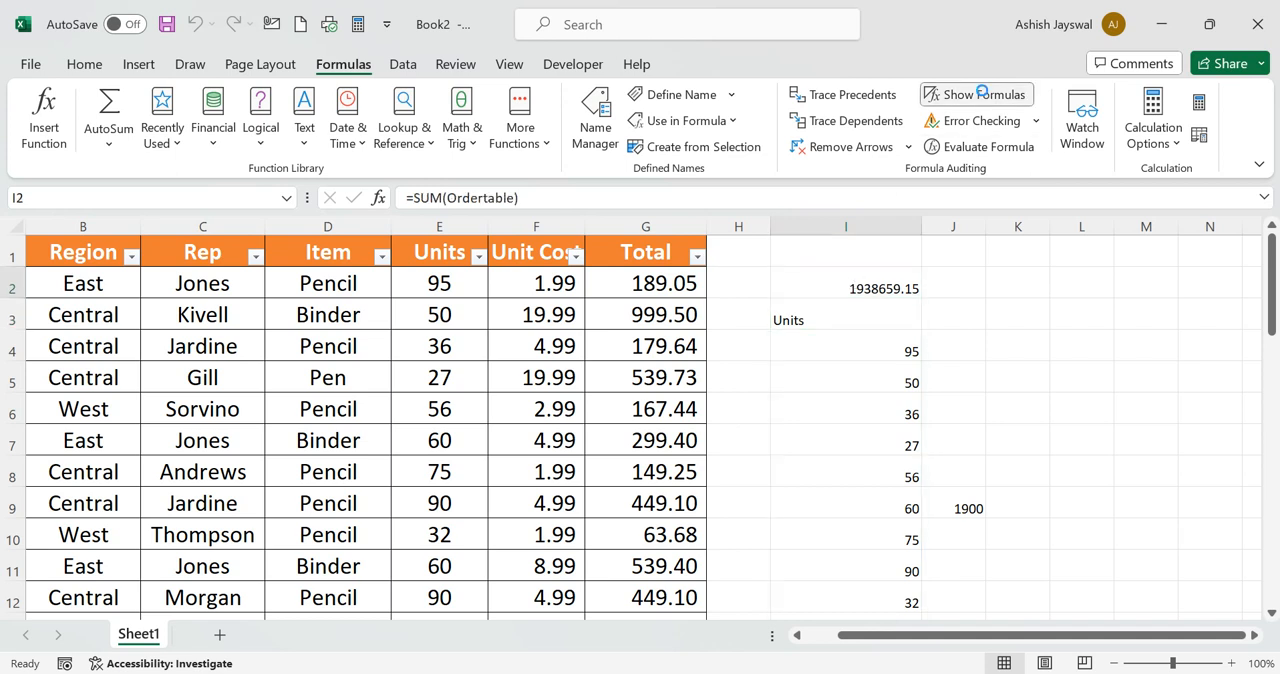
click(982, 94)
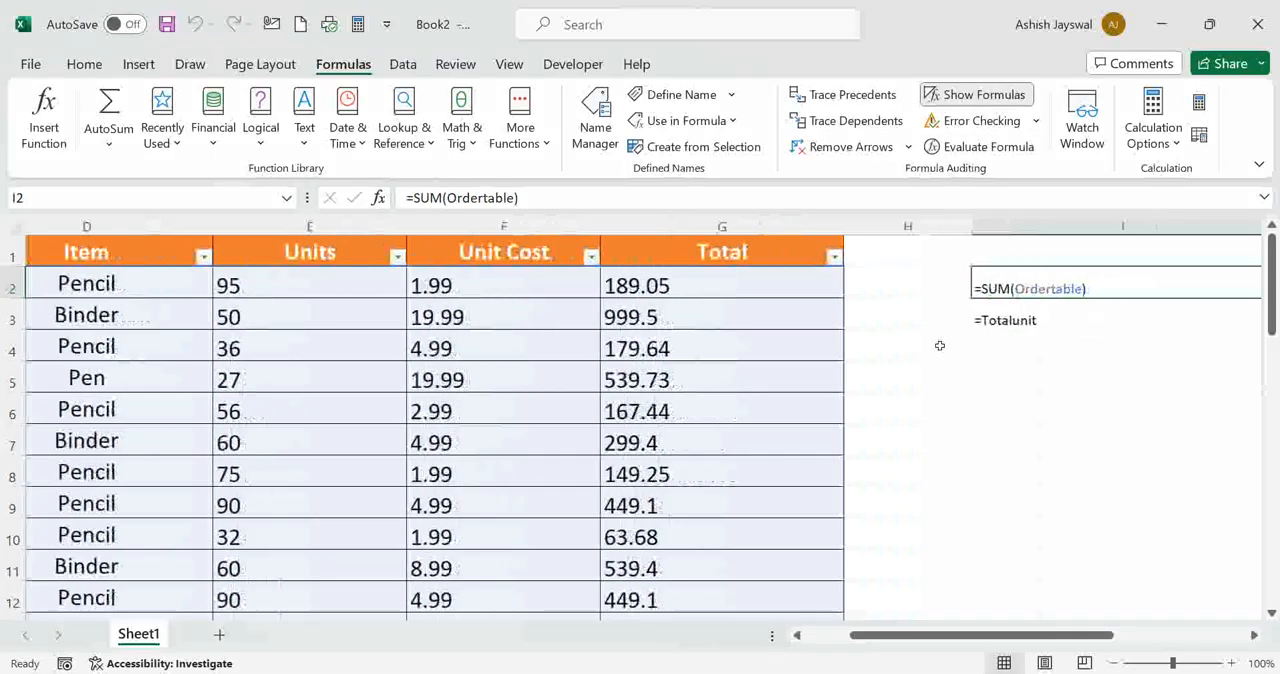
scroll(940, 345, right, 3)
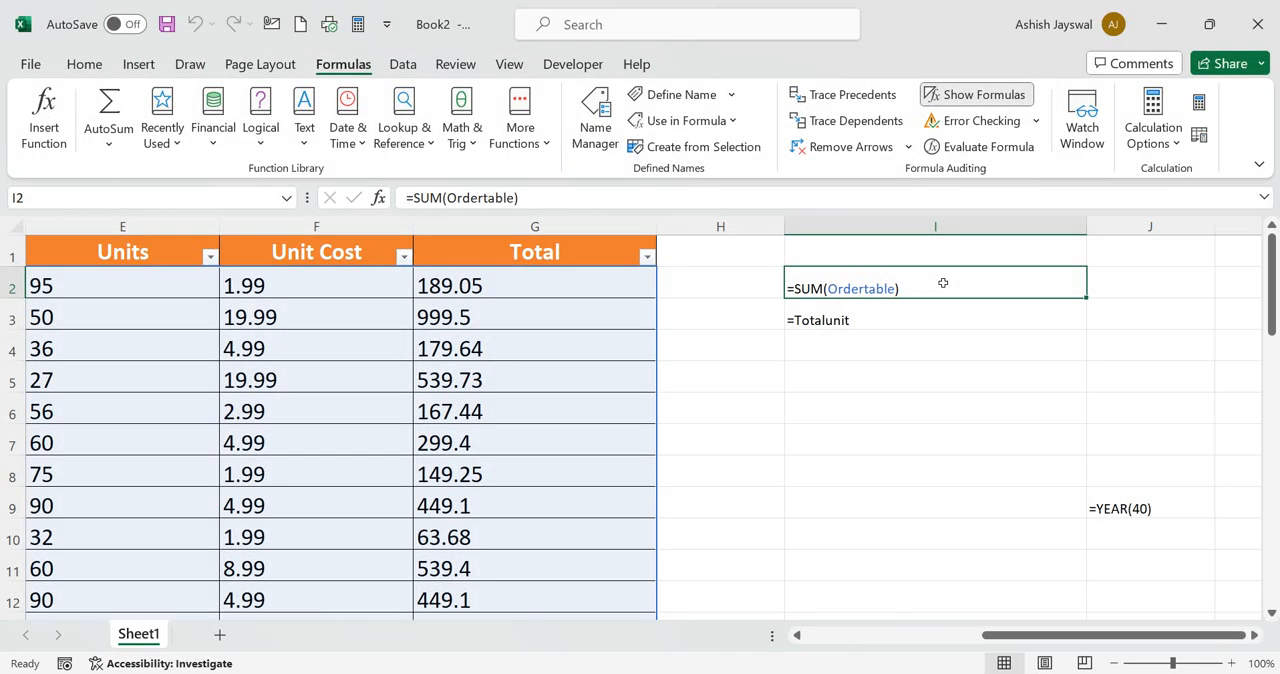
Evaluate the =SUM(Ordertable) formula in cell I2 step by step, restart the evaluation and close it
click(985, 147)
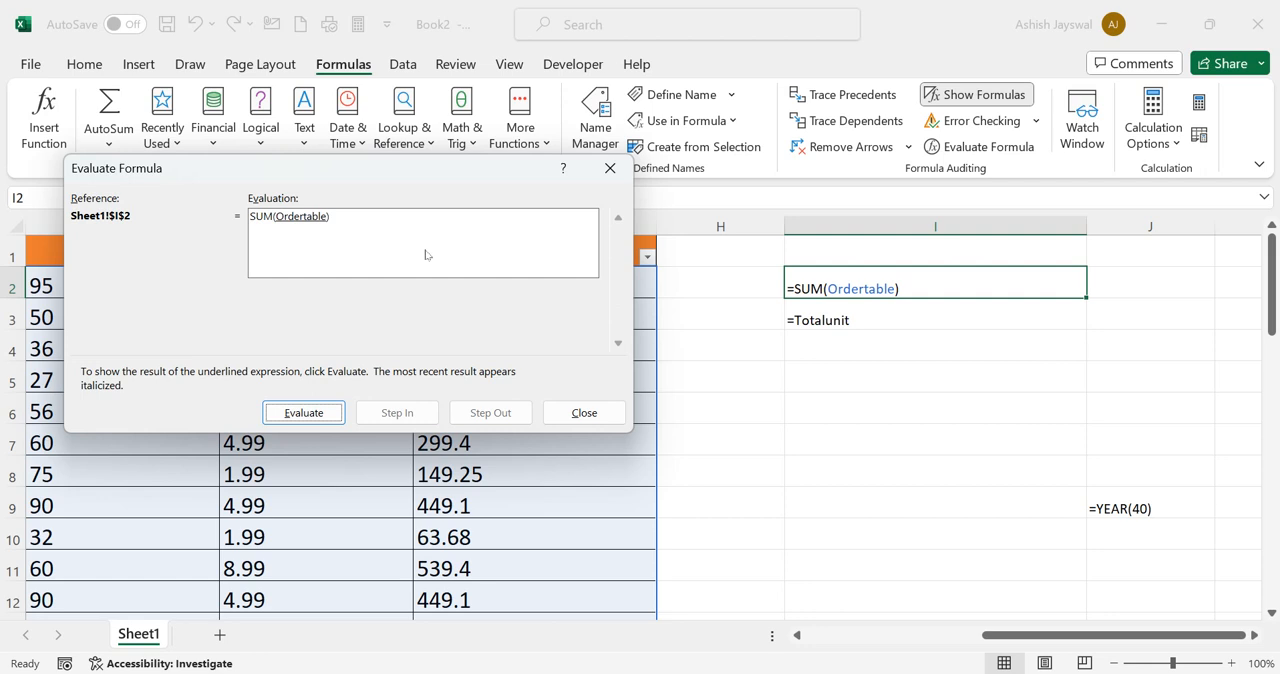
click(300, 413)
click(301, 413)
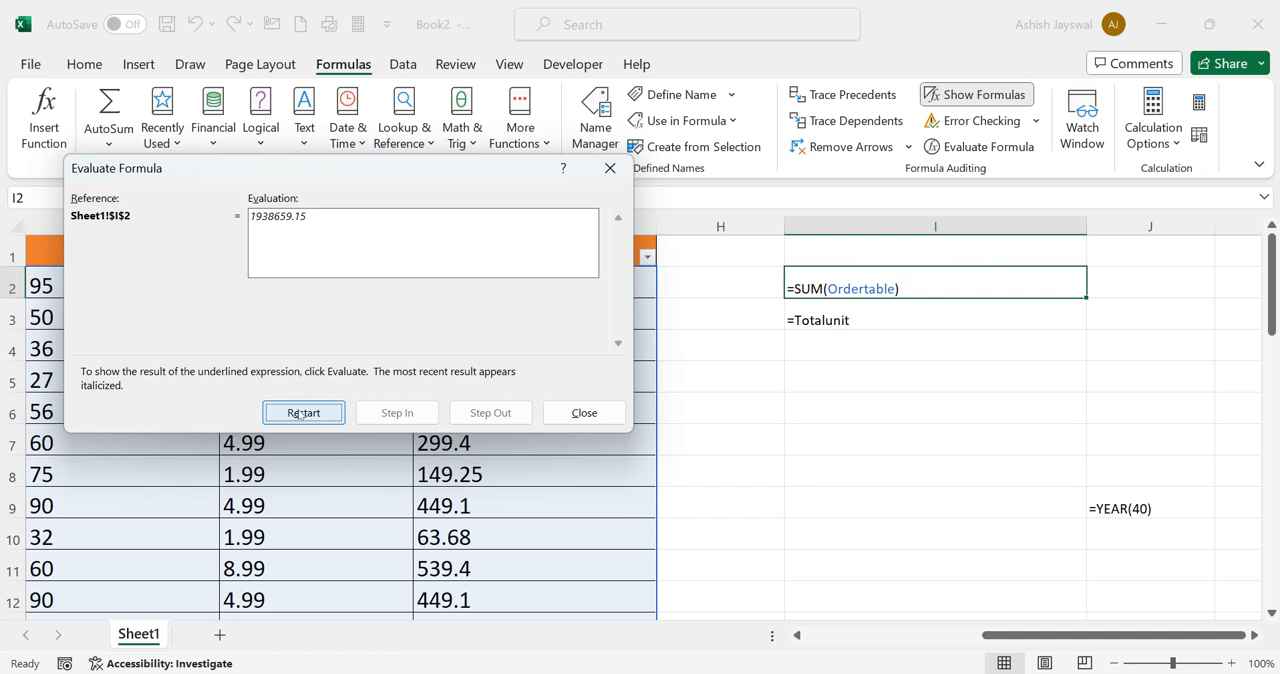
click(301, 413)
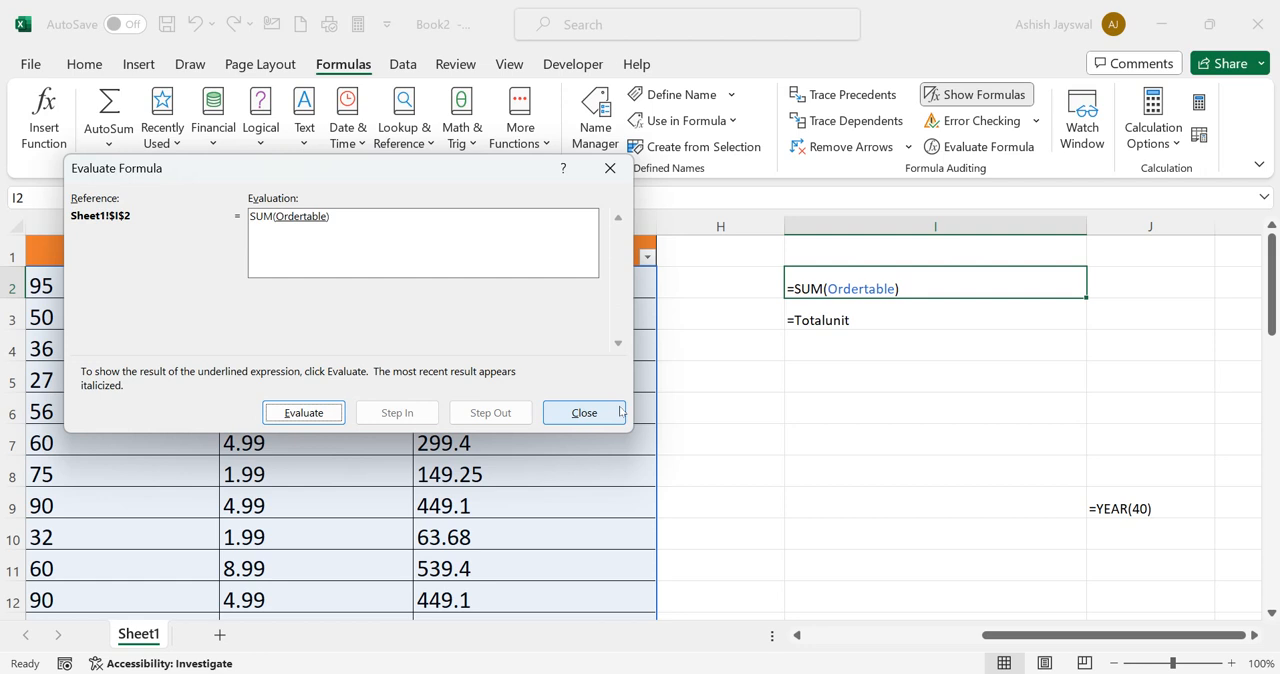
click(584, 412)
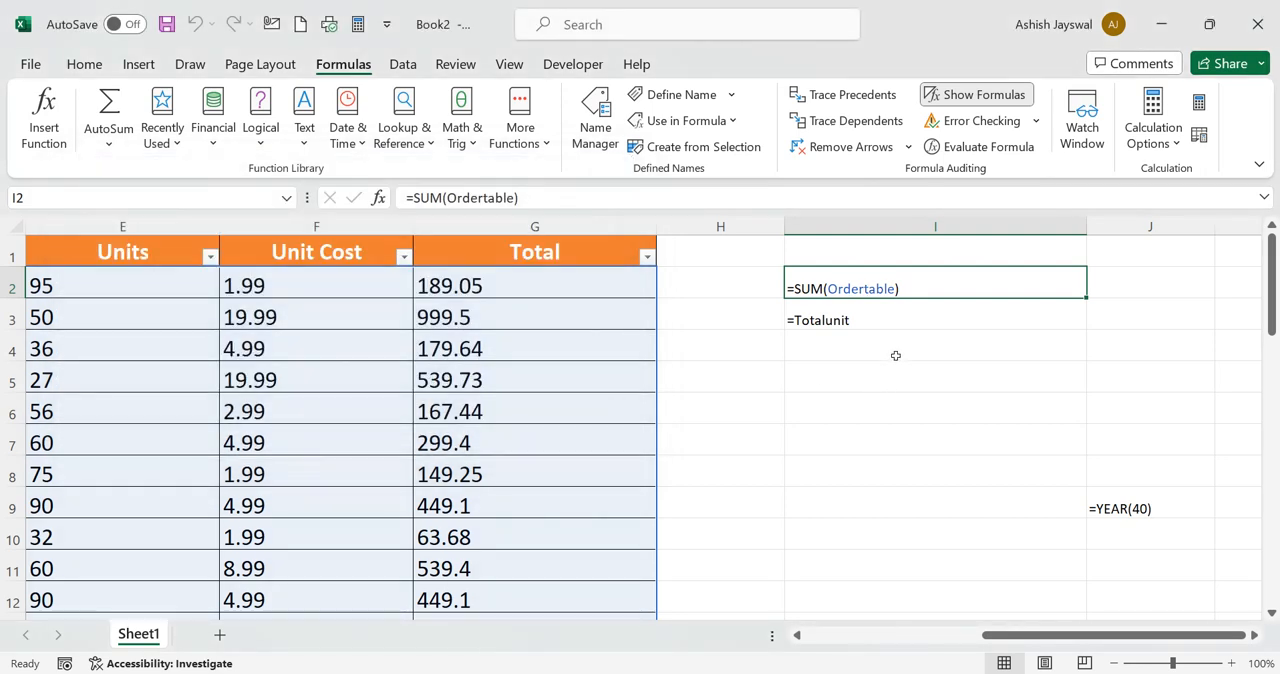
key(Down)
click(923, 282)
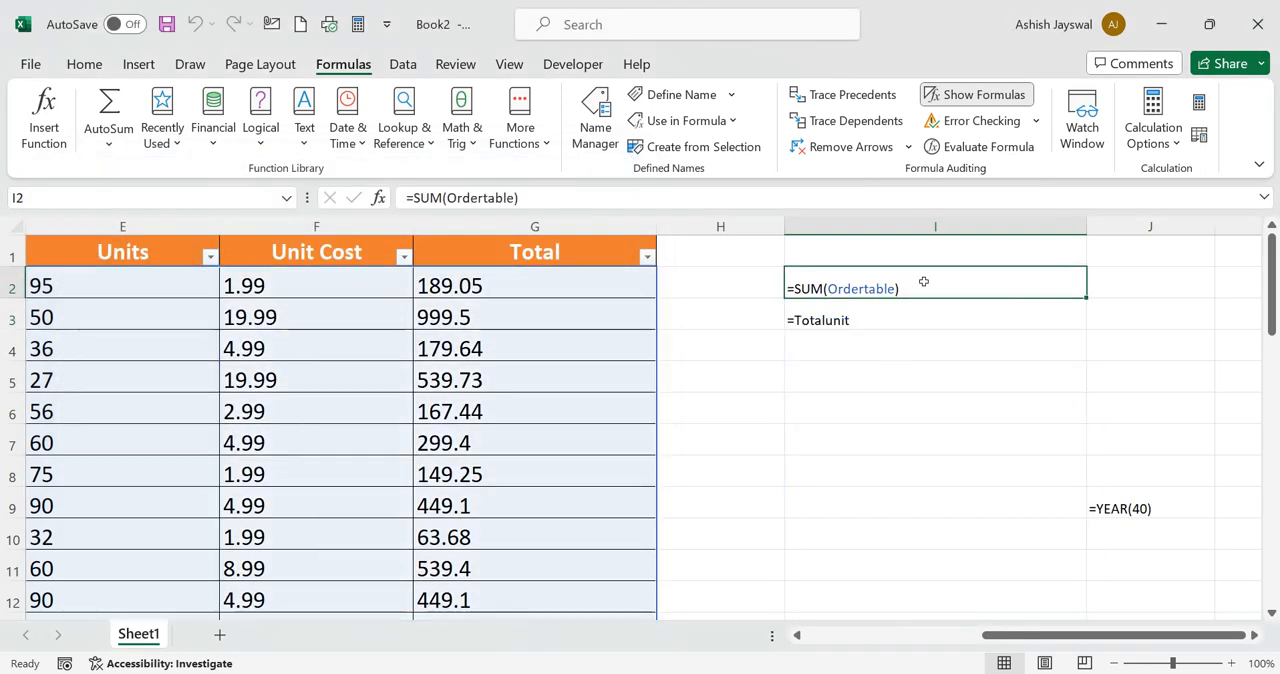
key(Down)
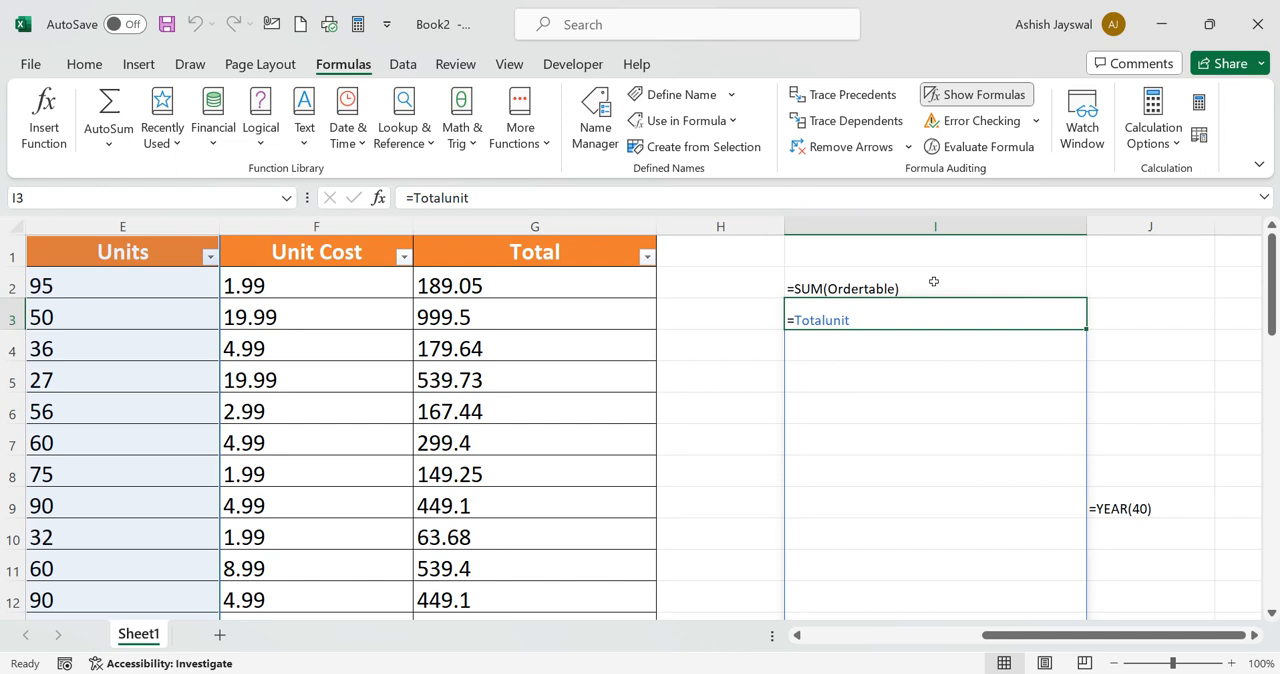
double_click(937, 281)
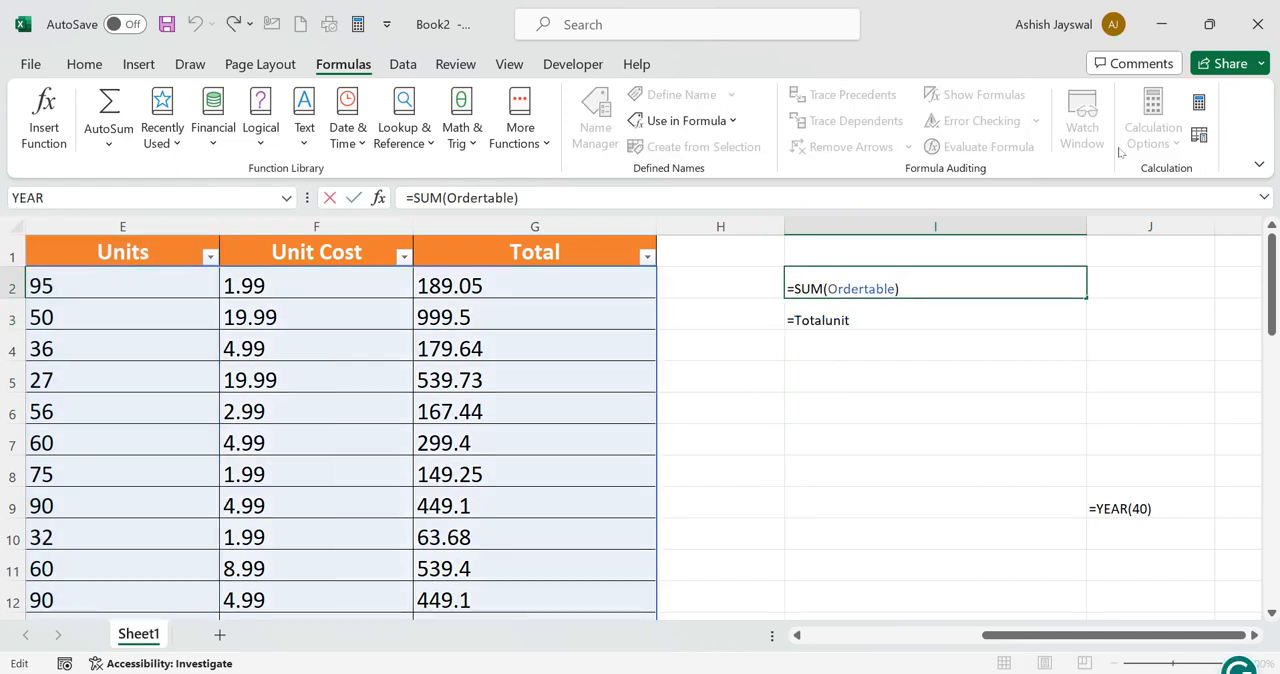
click(1174, 313)
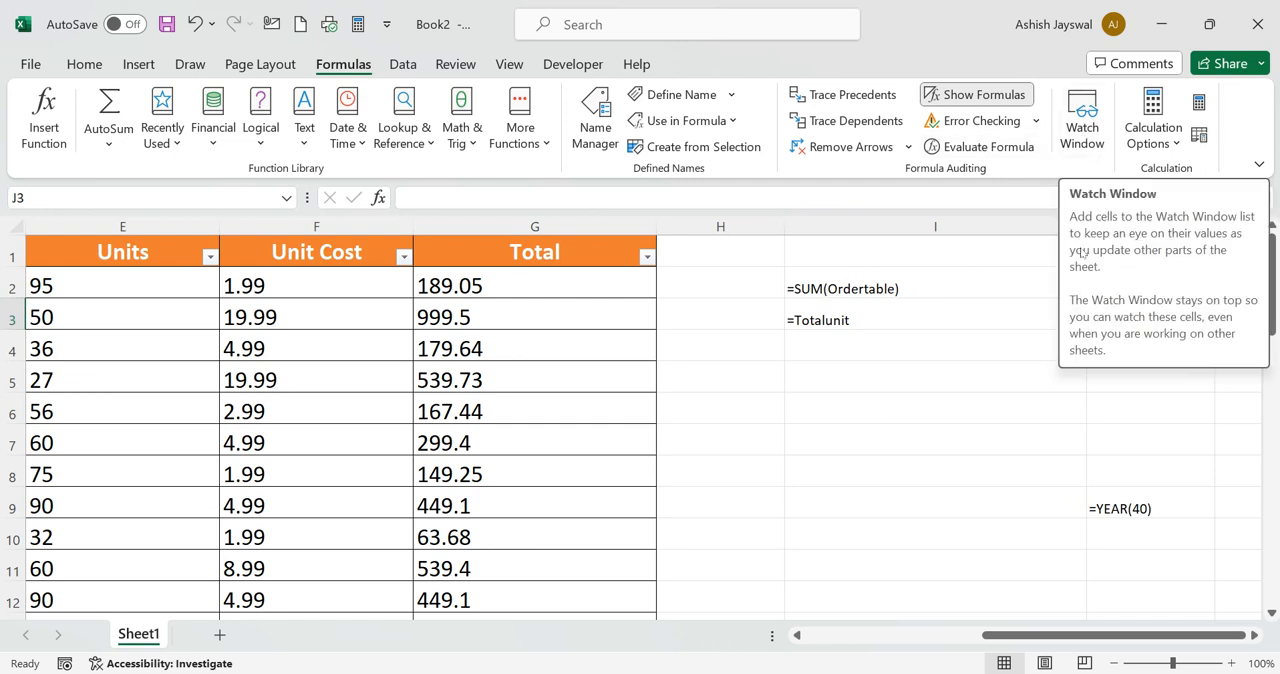
Add a watch on the empty cell I1 in the Watch Window, select its entry and close the window
click(1015, 253)
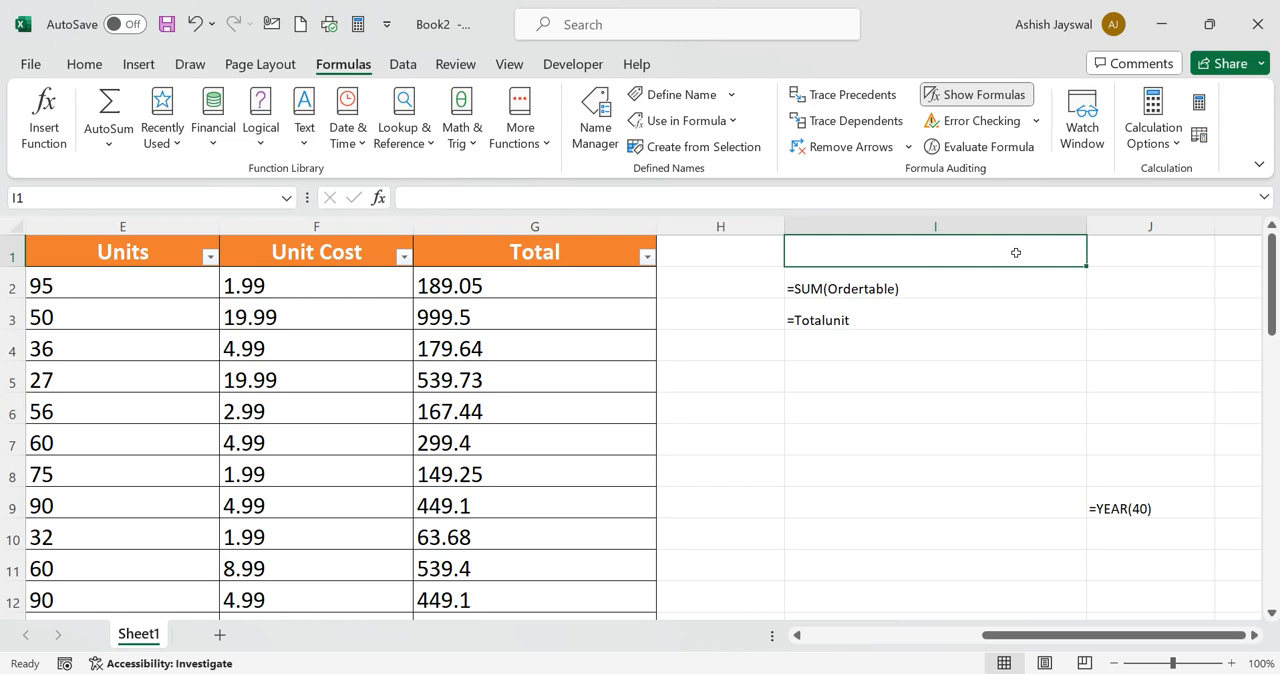
click(1078, 138)
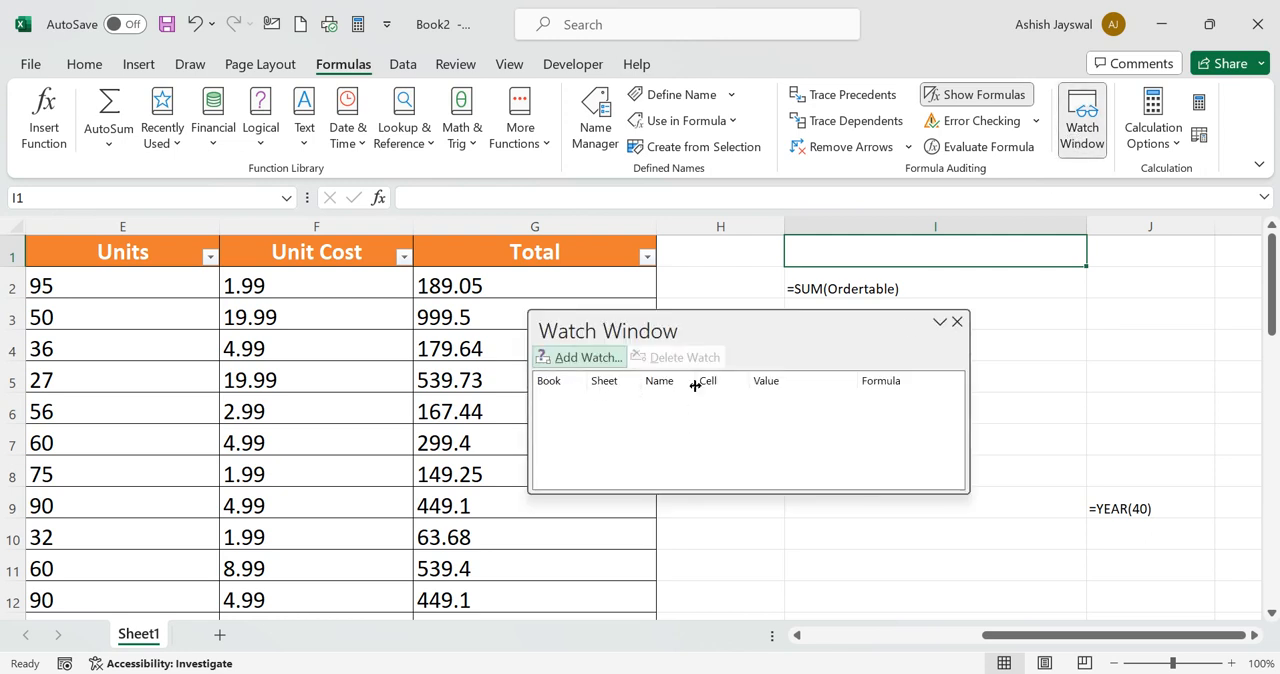
click(587, 357)
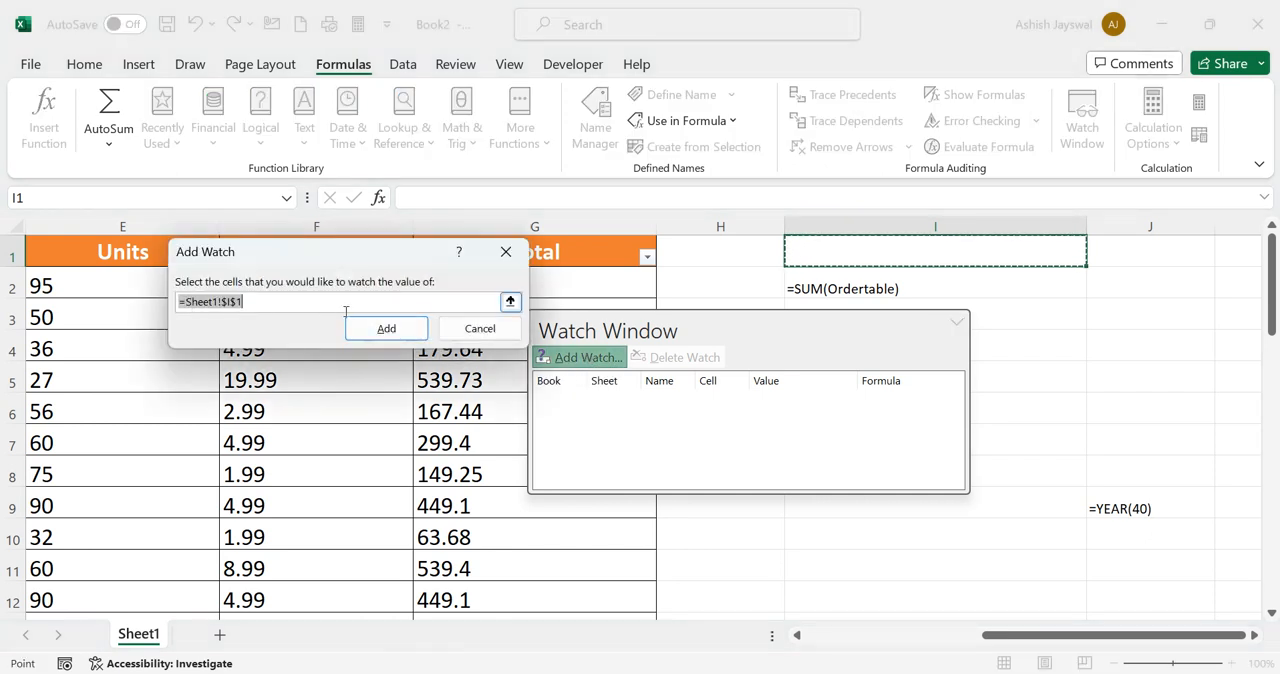
click(385, 330)
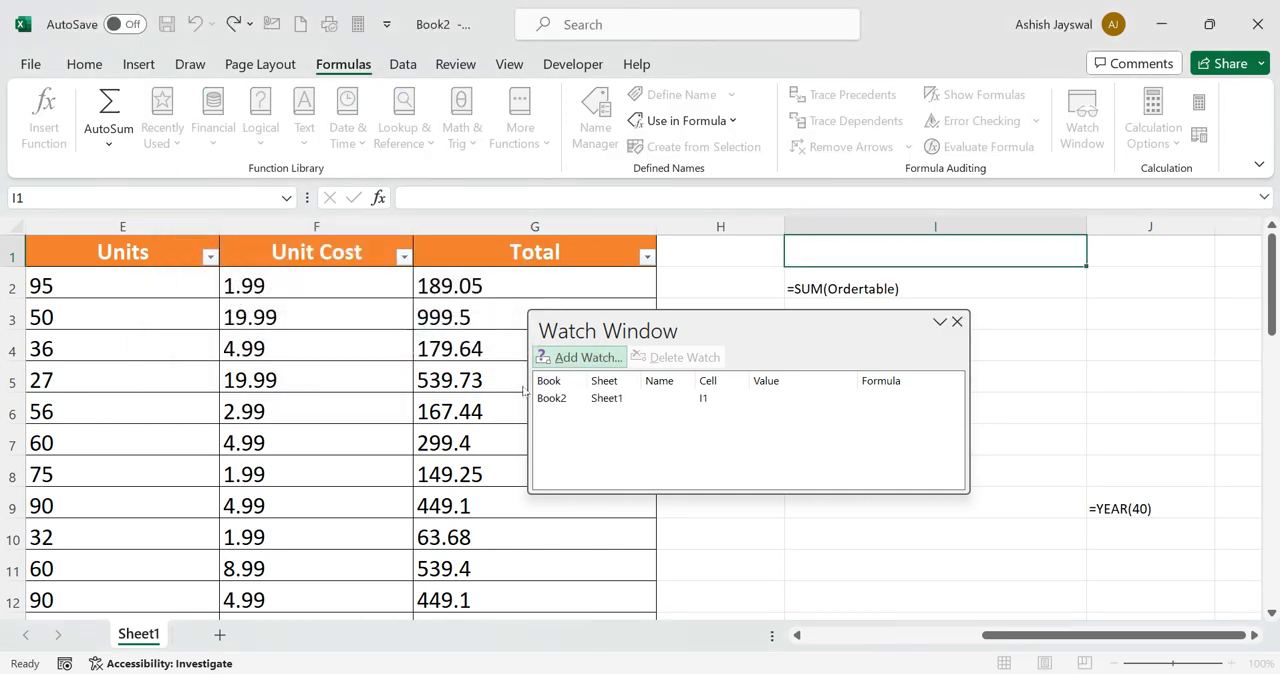
click(598, 398)
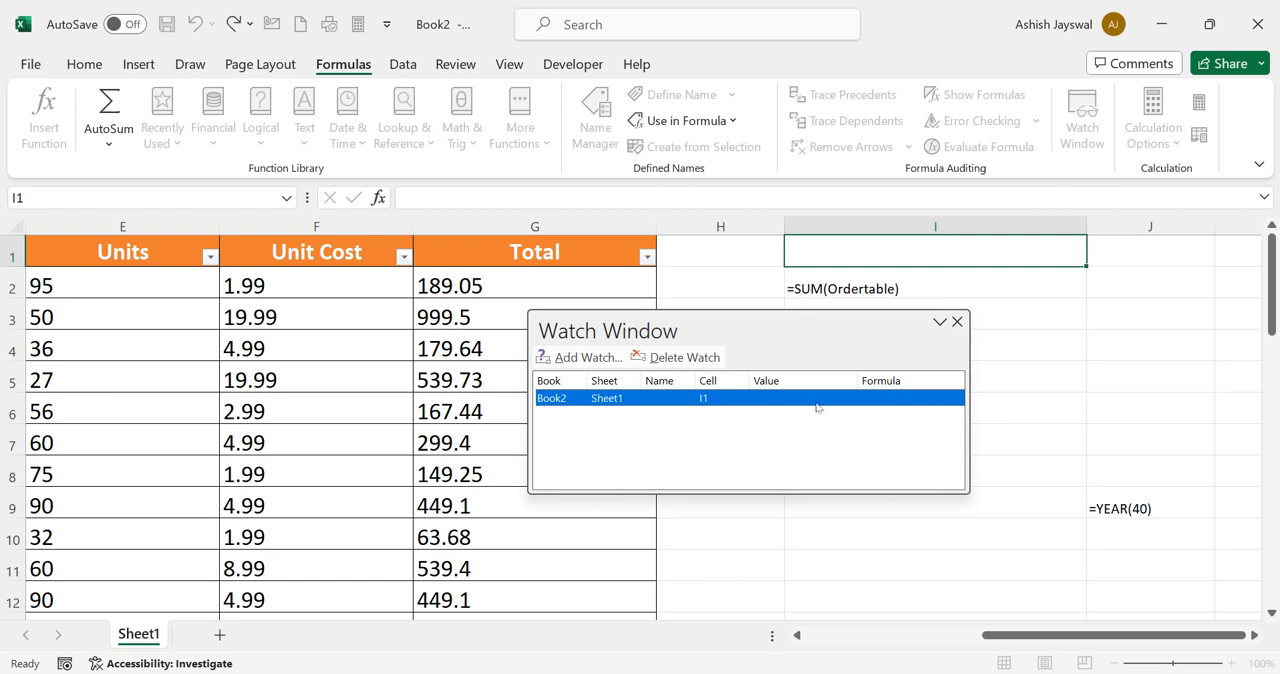
click(675, 344)
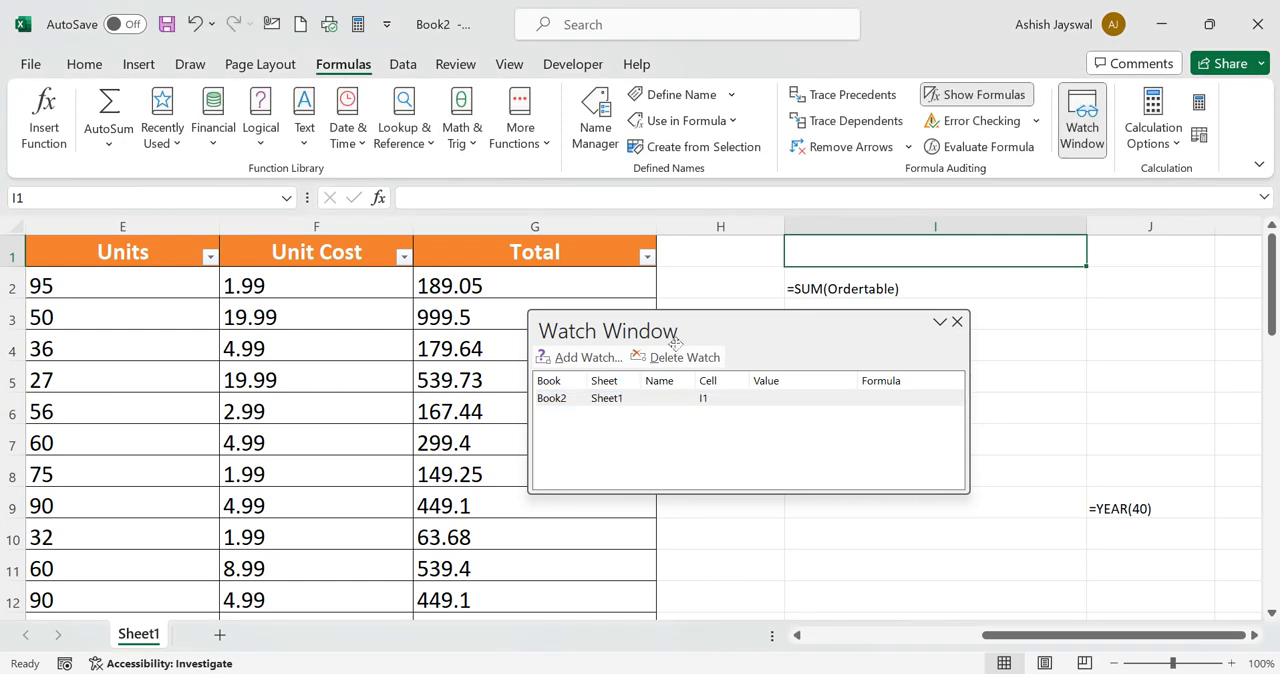
click(956, 322)
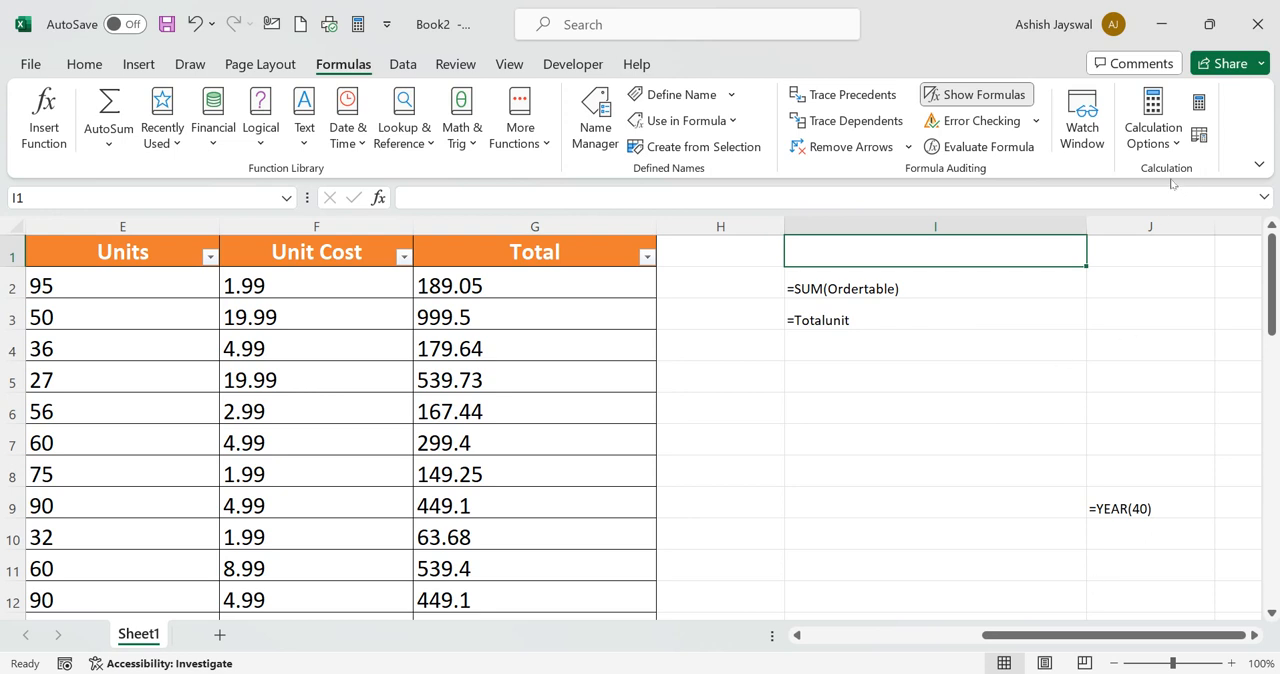
Set the workbook's calculation option to Automatic Except for Data Tables
click(1175, 145)
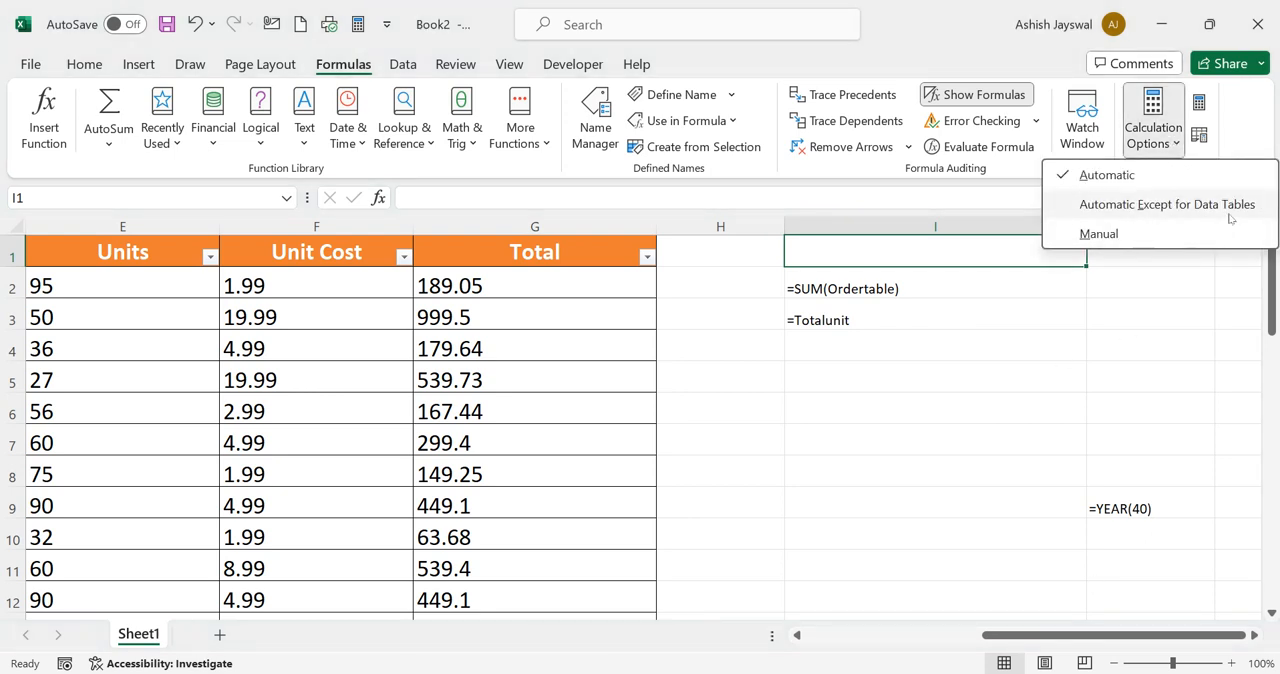
click(1116, 206)
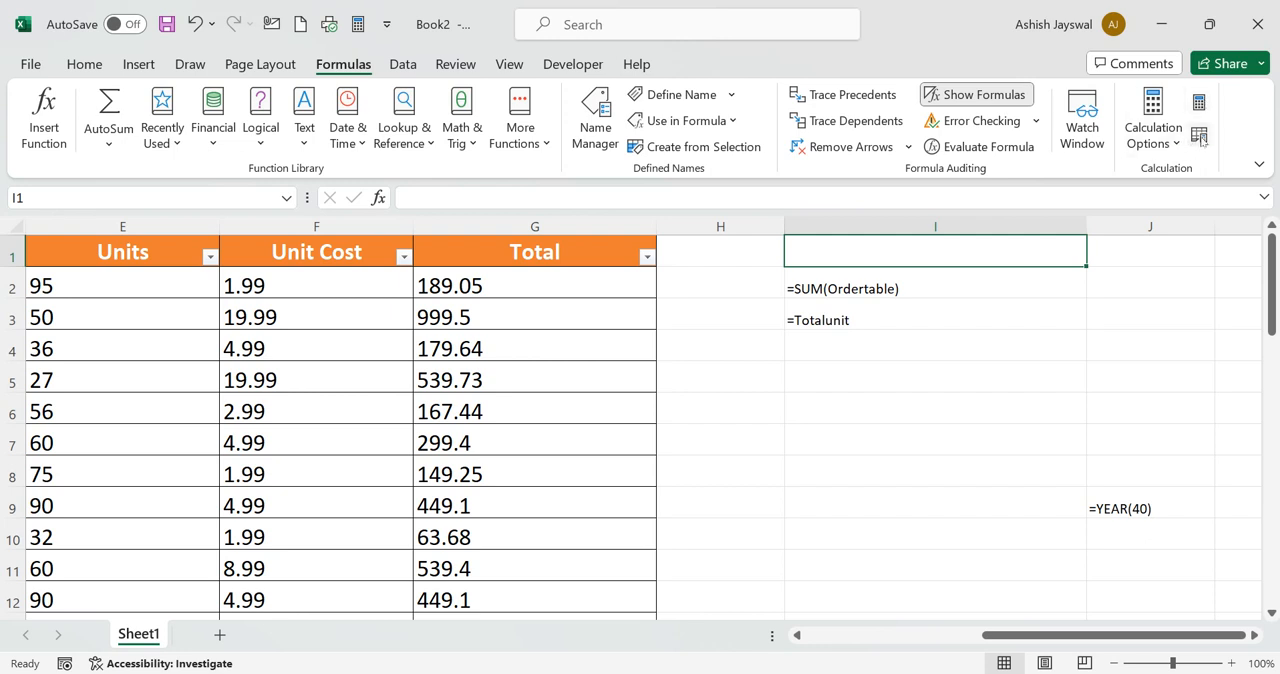
click(961, 366)
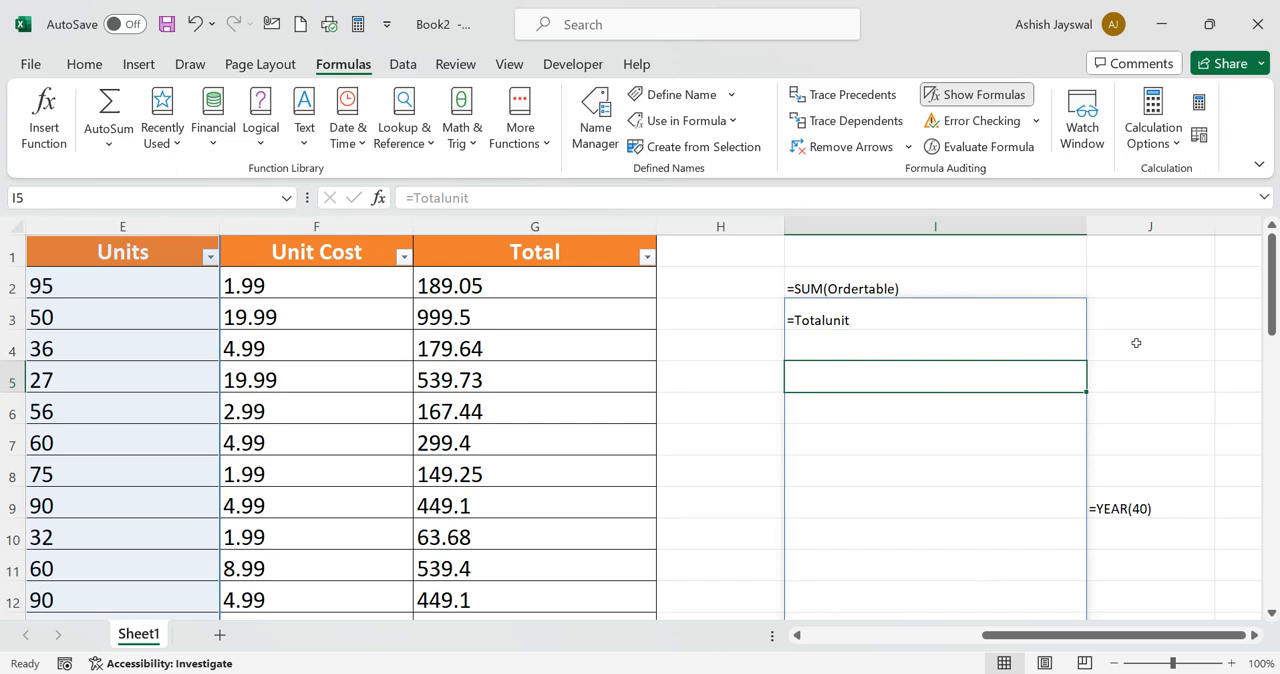
scroll(1066, 340, down, 3)
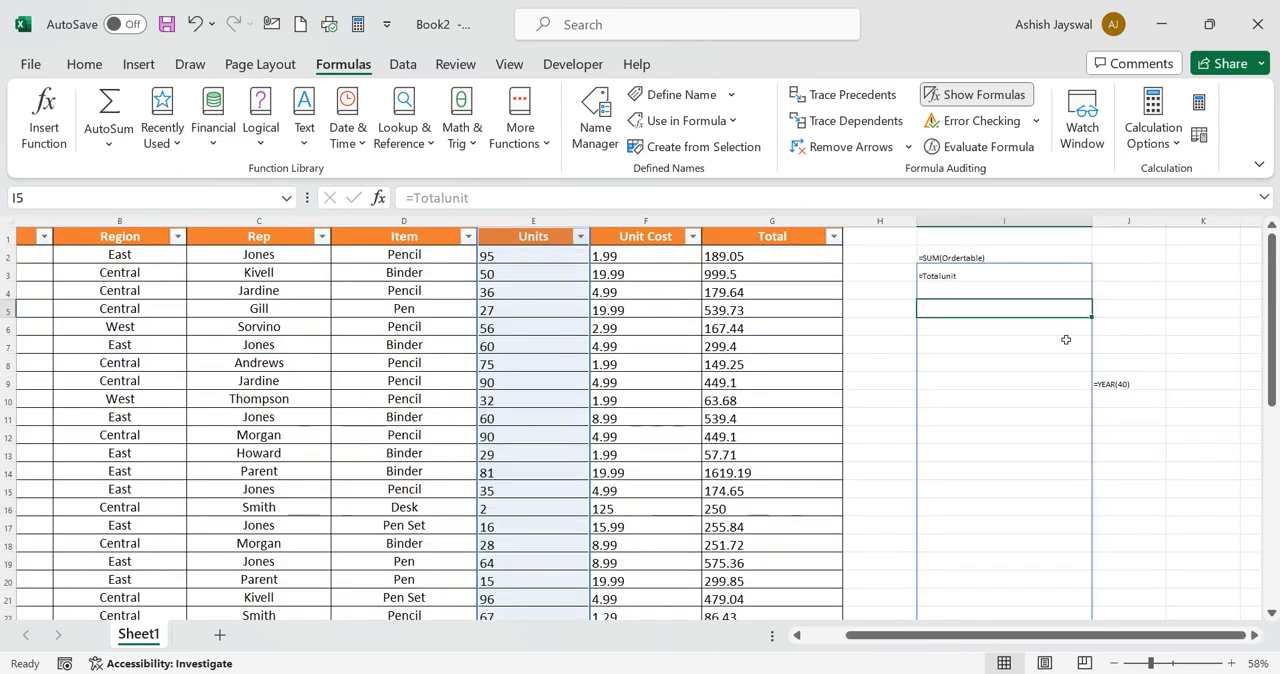
scroll(1066, 340, down, 2)
scroll(1068, 348, right, 1)
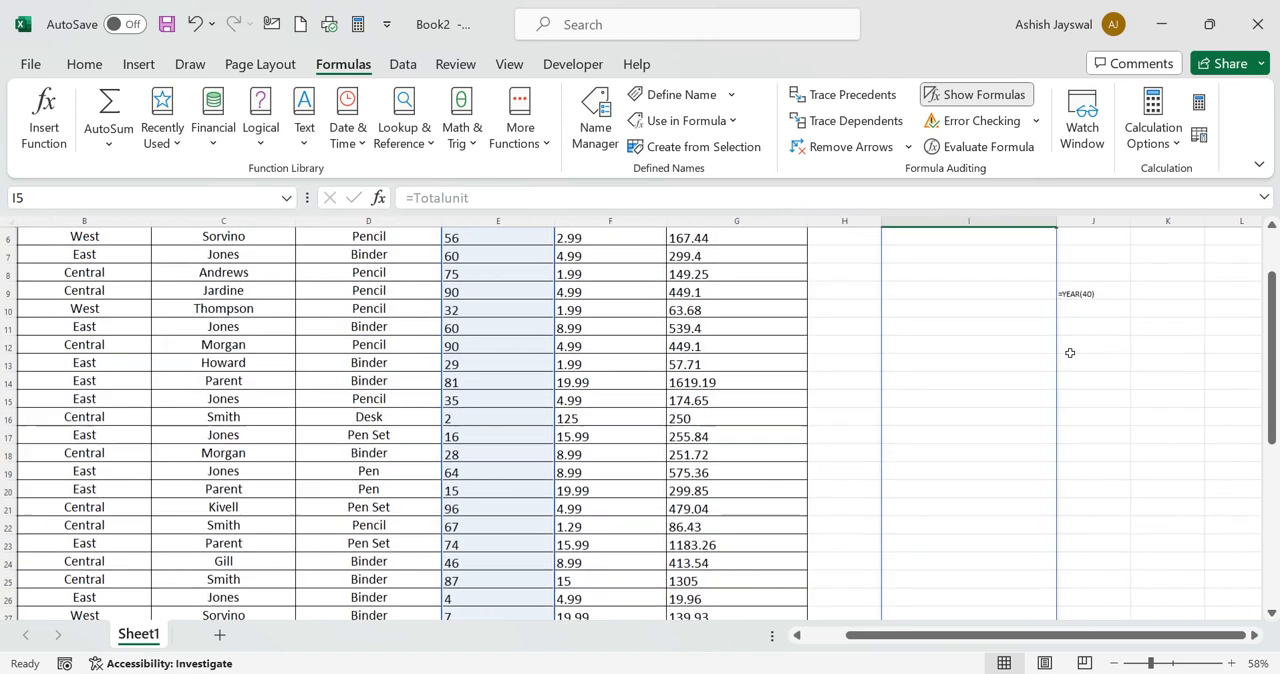